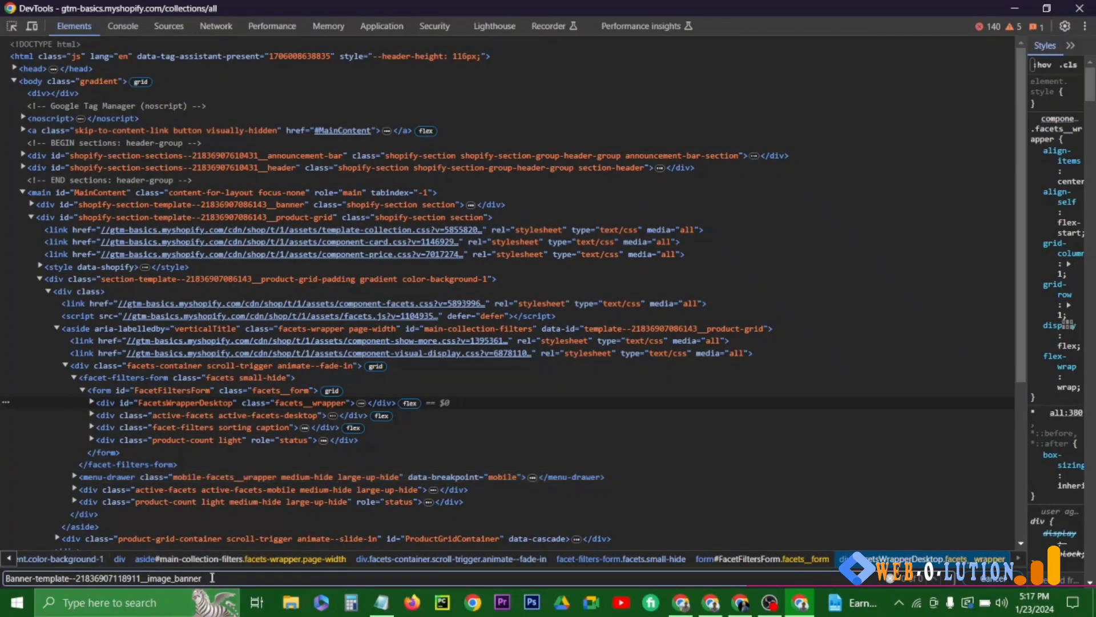
- Inspect the product grid on the store's Products page and select its "product-grid" ID value in the page markup
drag(212, 578, 17, 578)
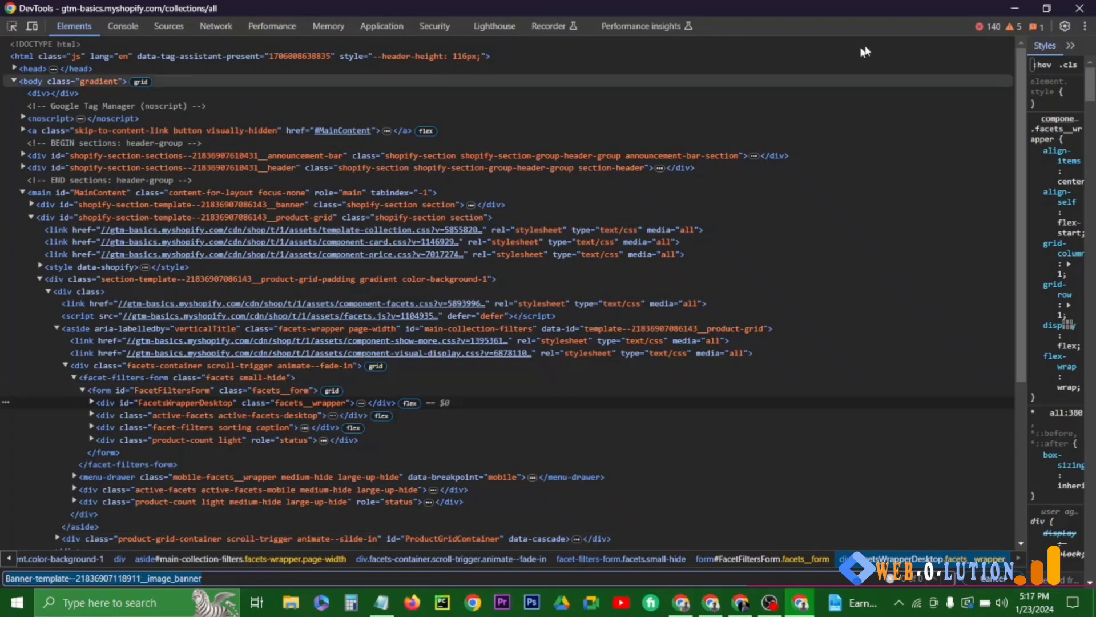
click(1014, 8)
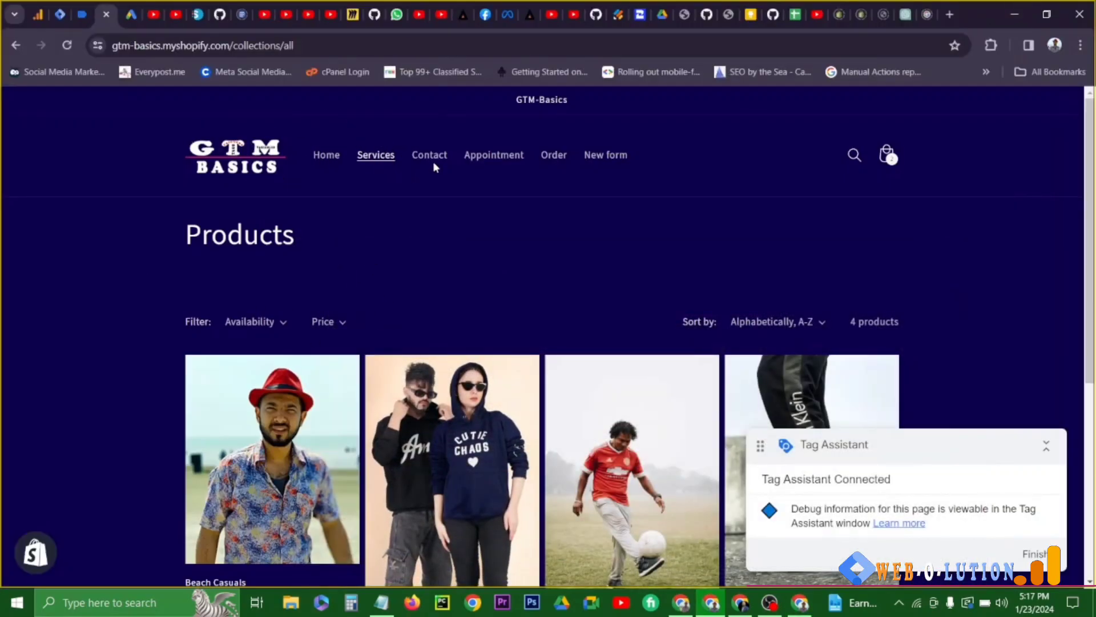
right_click(364, 435)
click(395, 419)
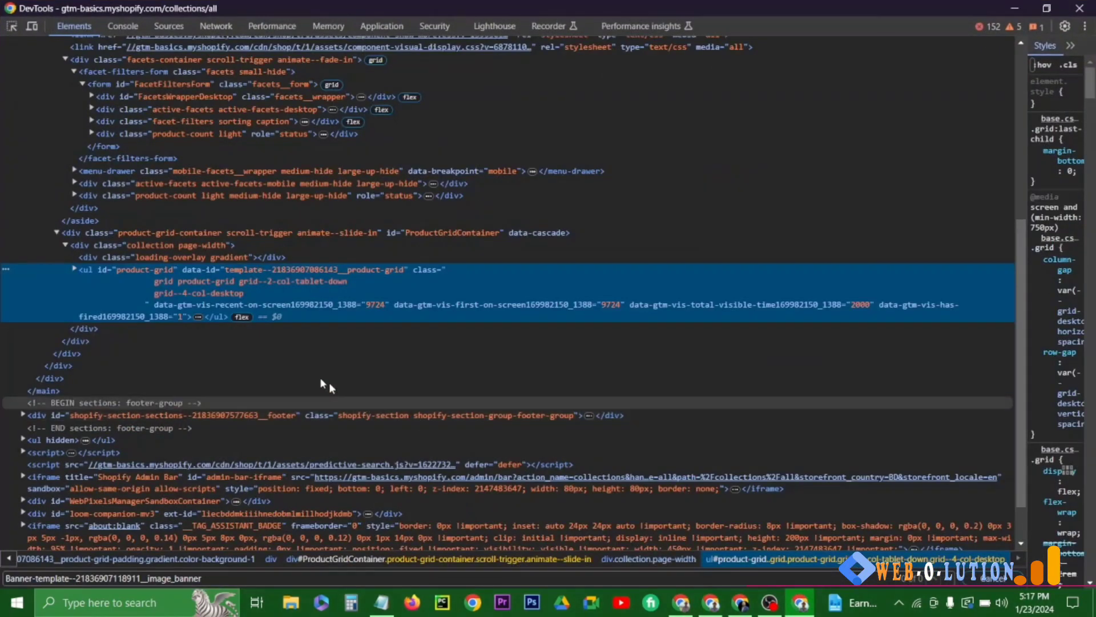
double_click(130, 266)
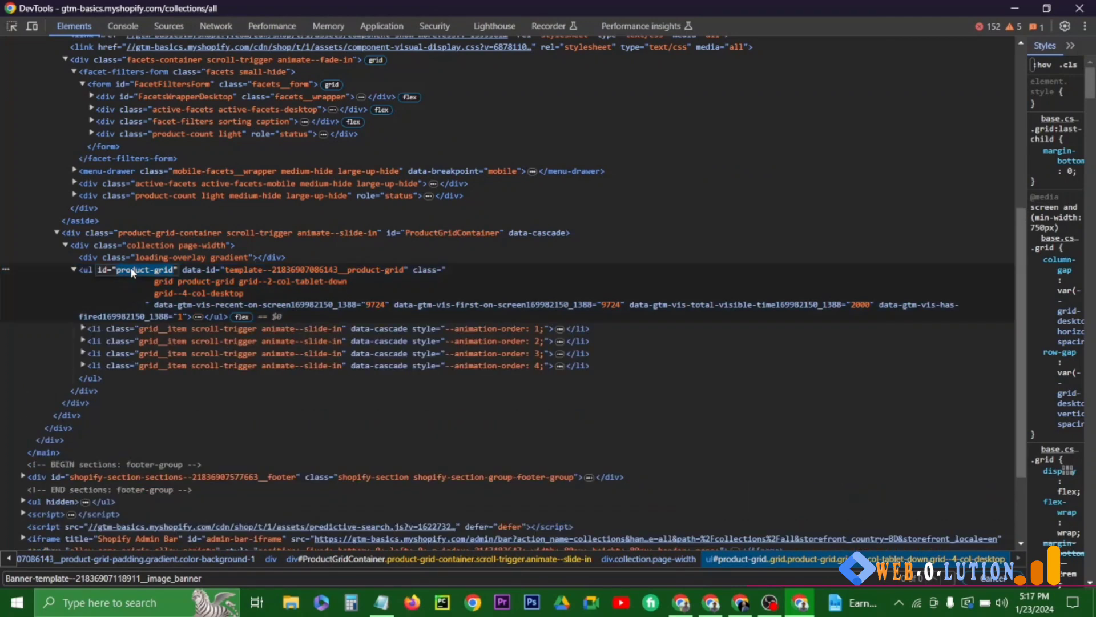
click(1016, 9)
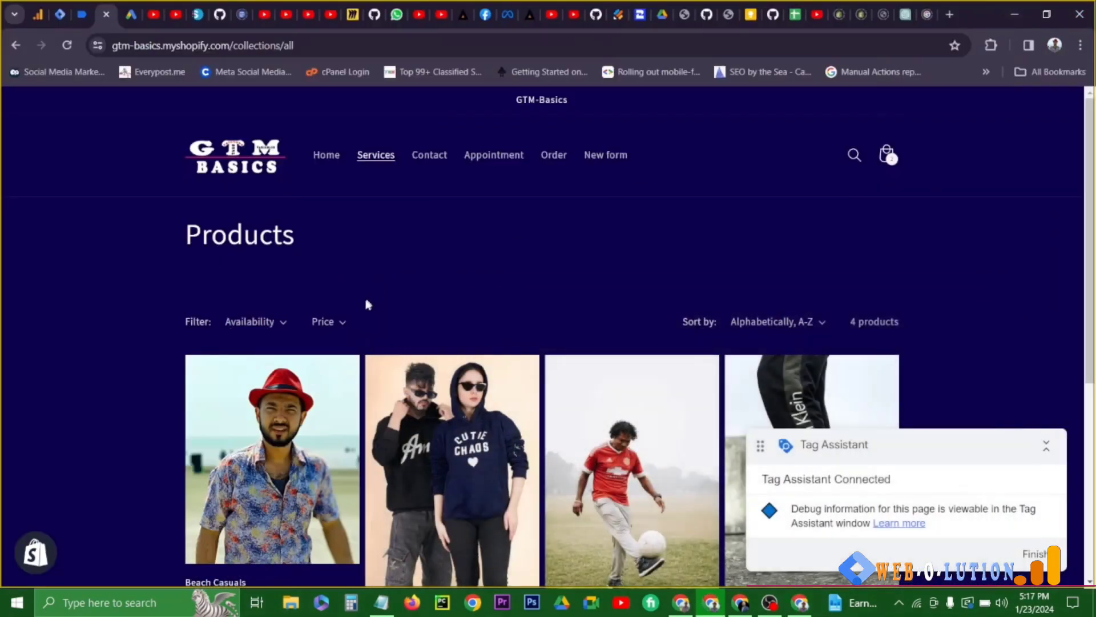
click(433, 162)
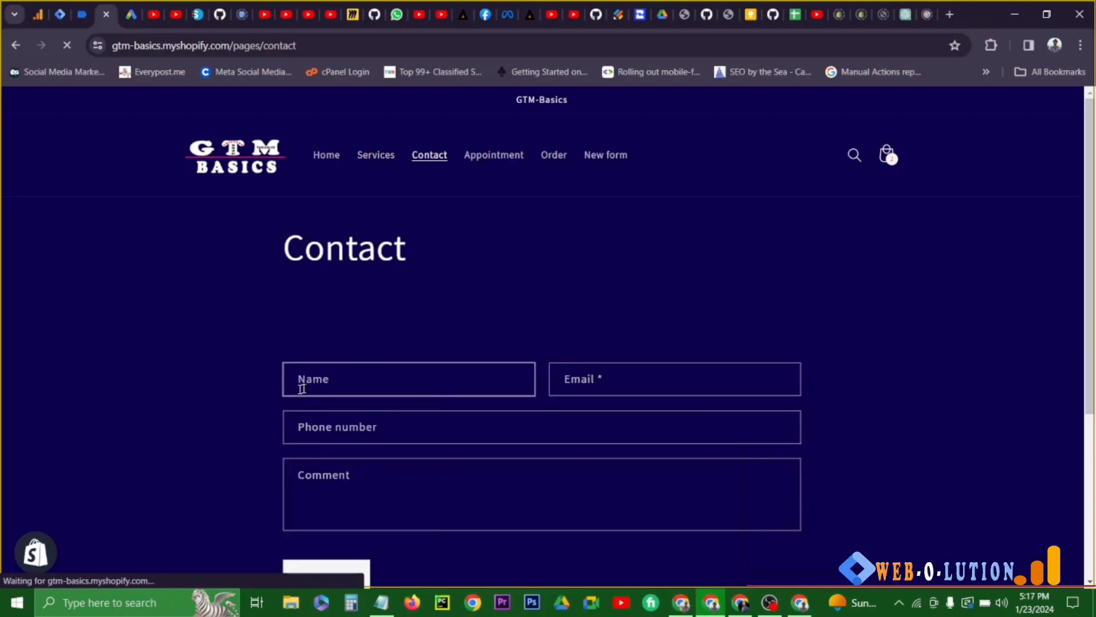
right_click(270, 396)
click(307, 381)
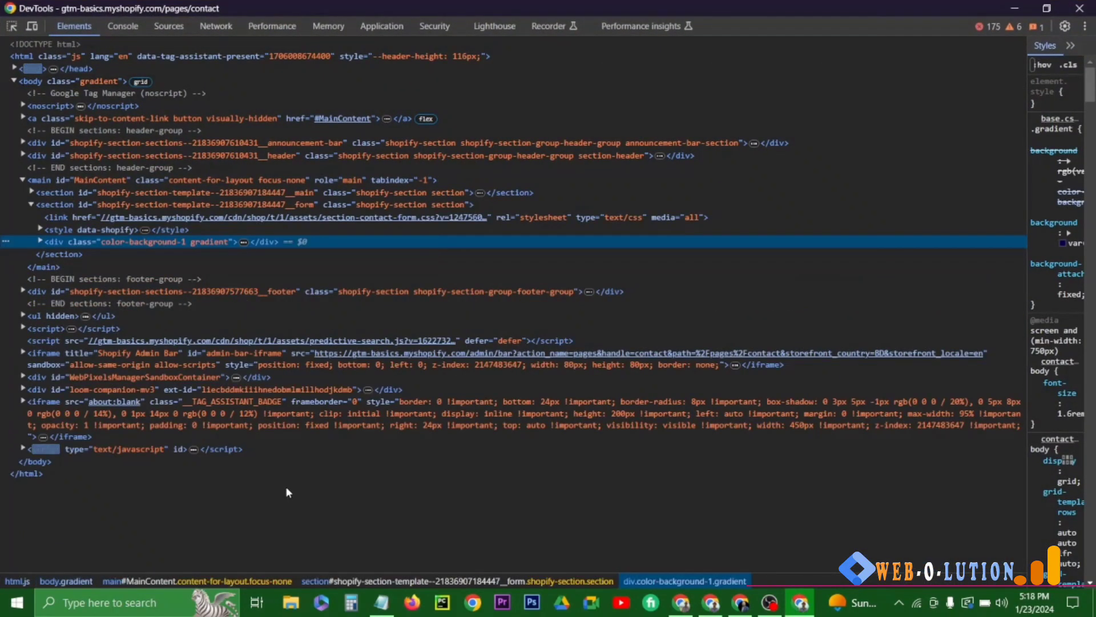
key(ctrl+f)
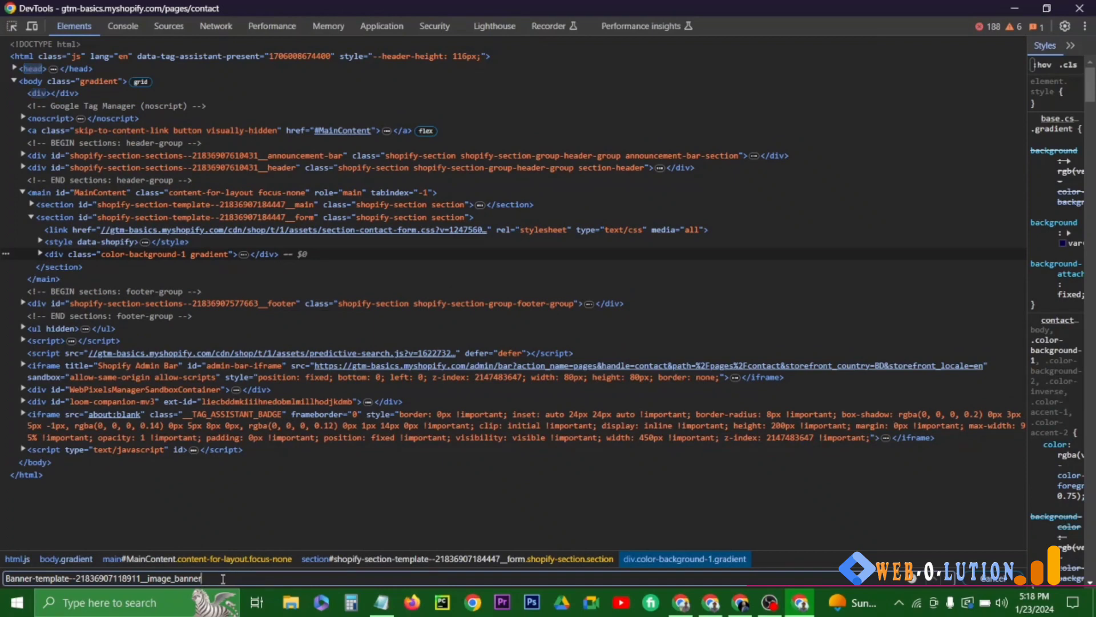
drag(201, 578, 10, 578)
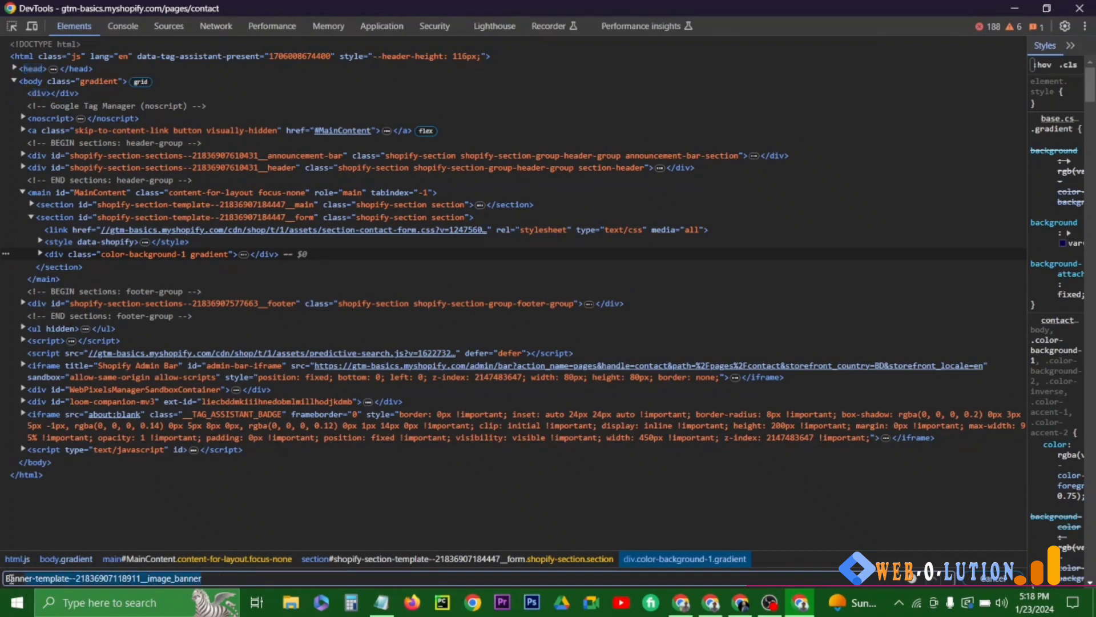
click(215, 582)
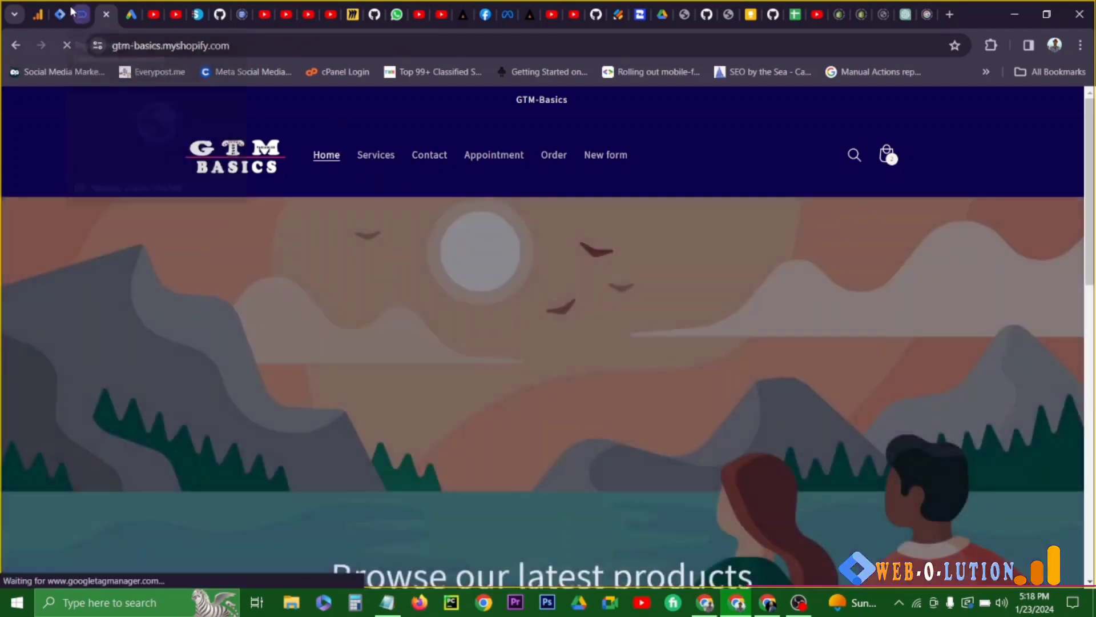
click(79, 12)
click(59, 14)
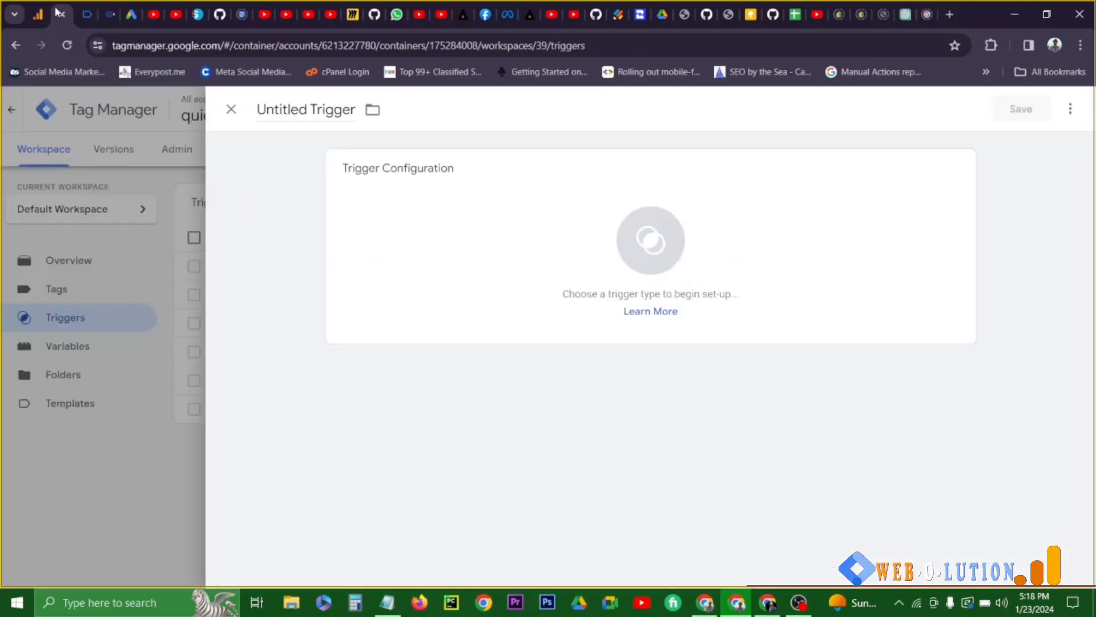
click(468, 243)
scroll(716, 406, down, 3)
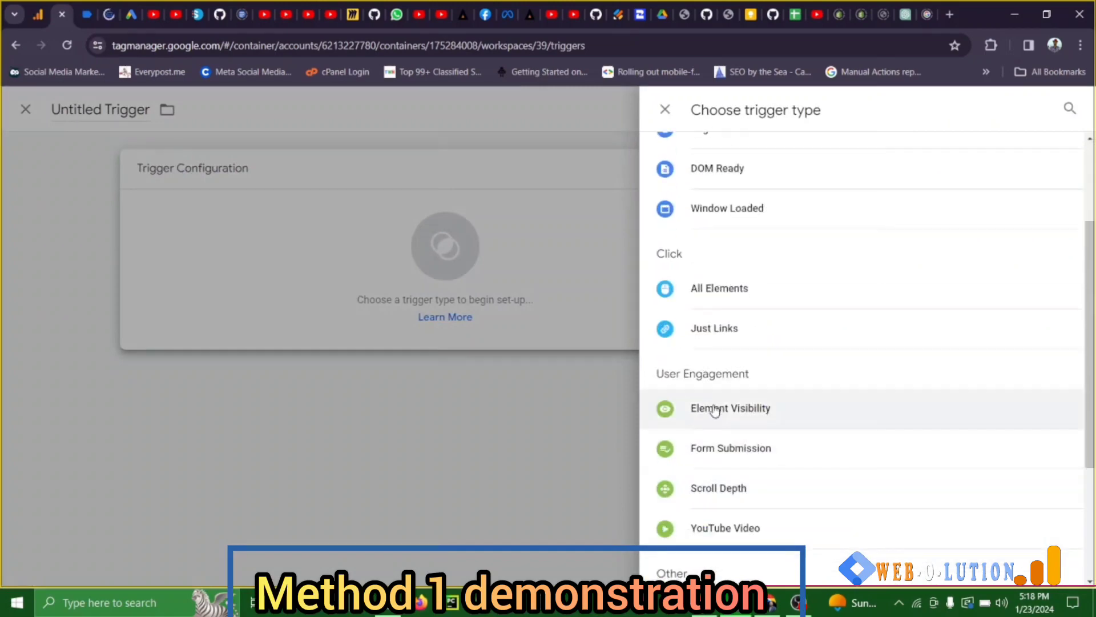
click(717, 407)
click(379, 352)
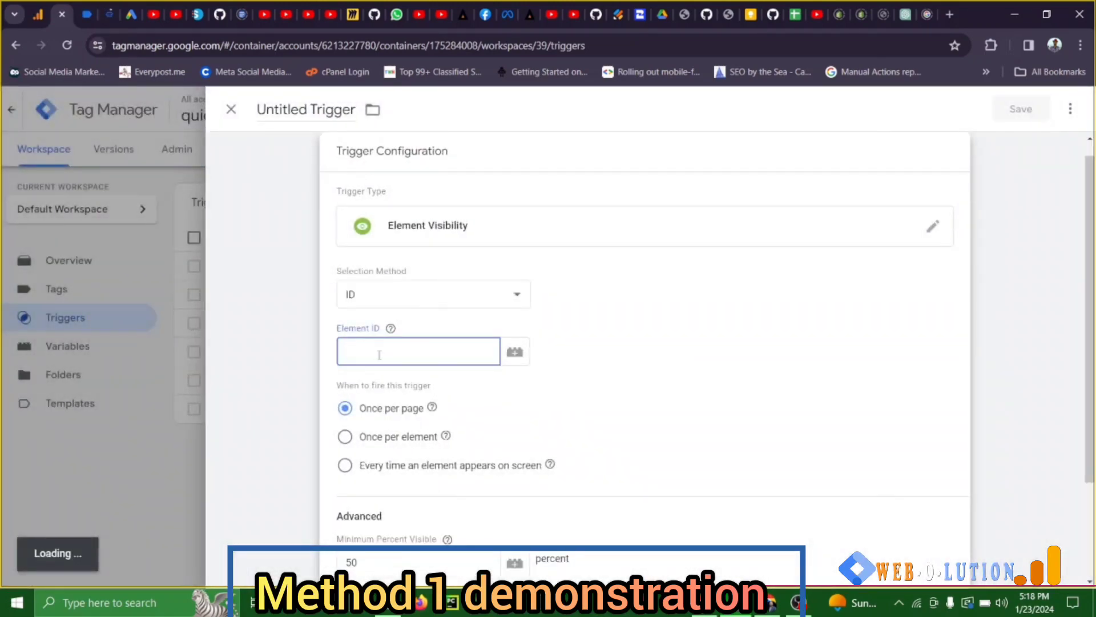
key(ctrl+v)
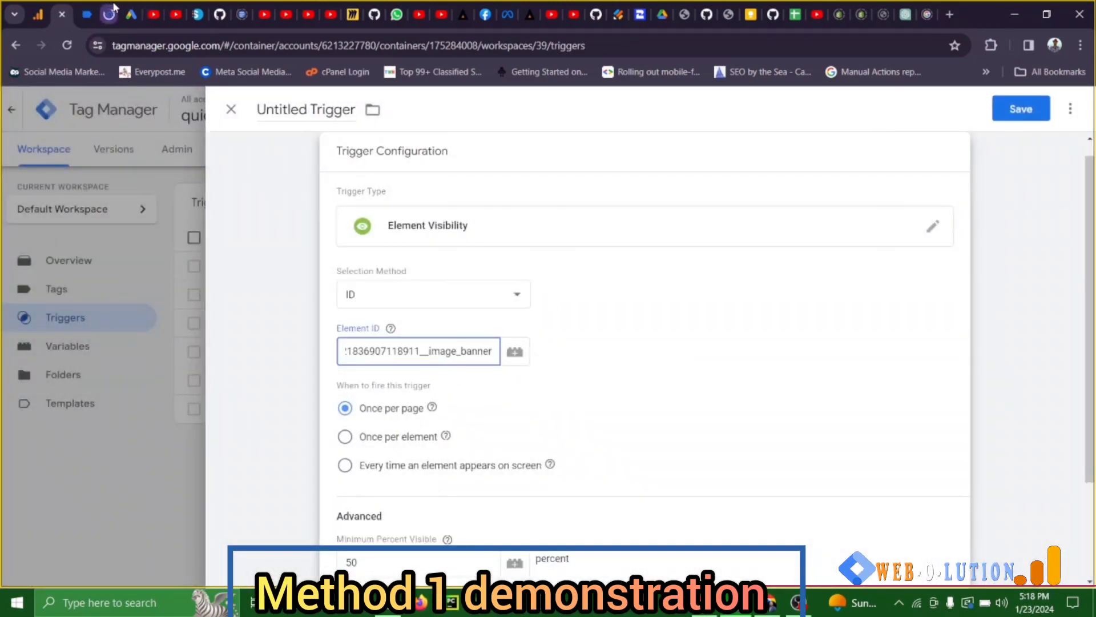
- Inspect the product listing on the store's Services page and copy its element ID "product-grid"
click(114, 8)
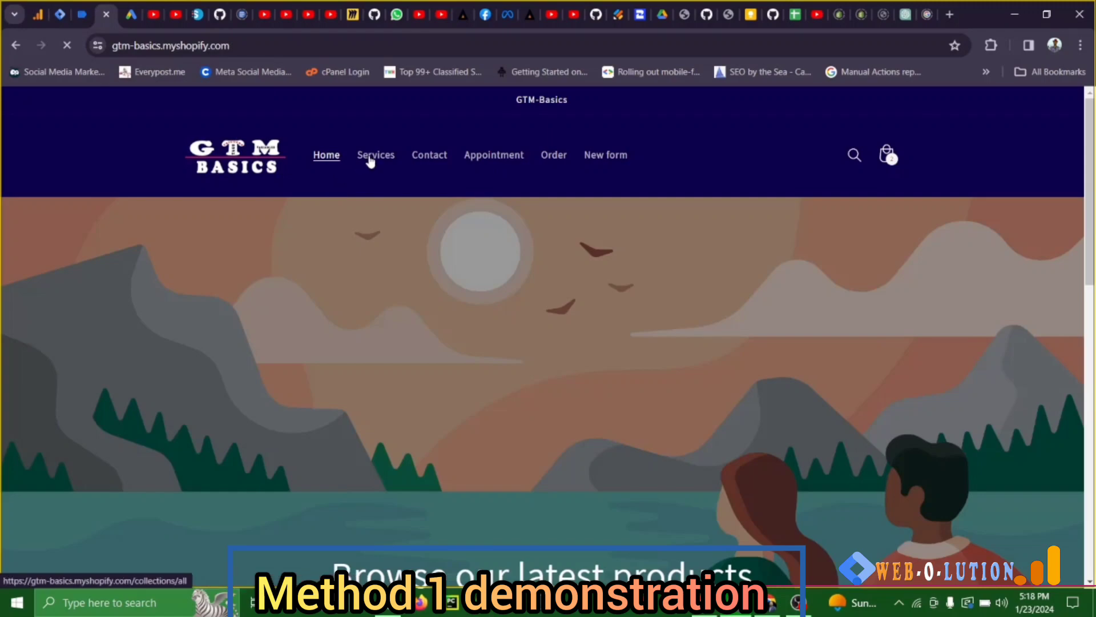
click(370, 159)
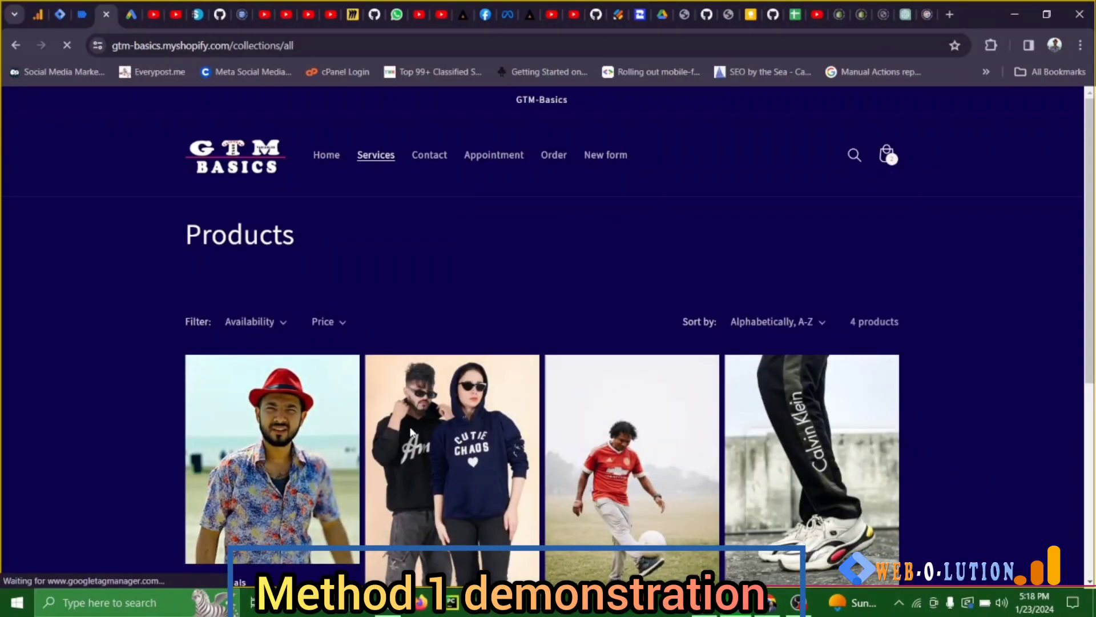
right_click(411, 432)
click(446, 401)
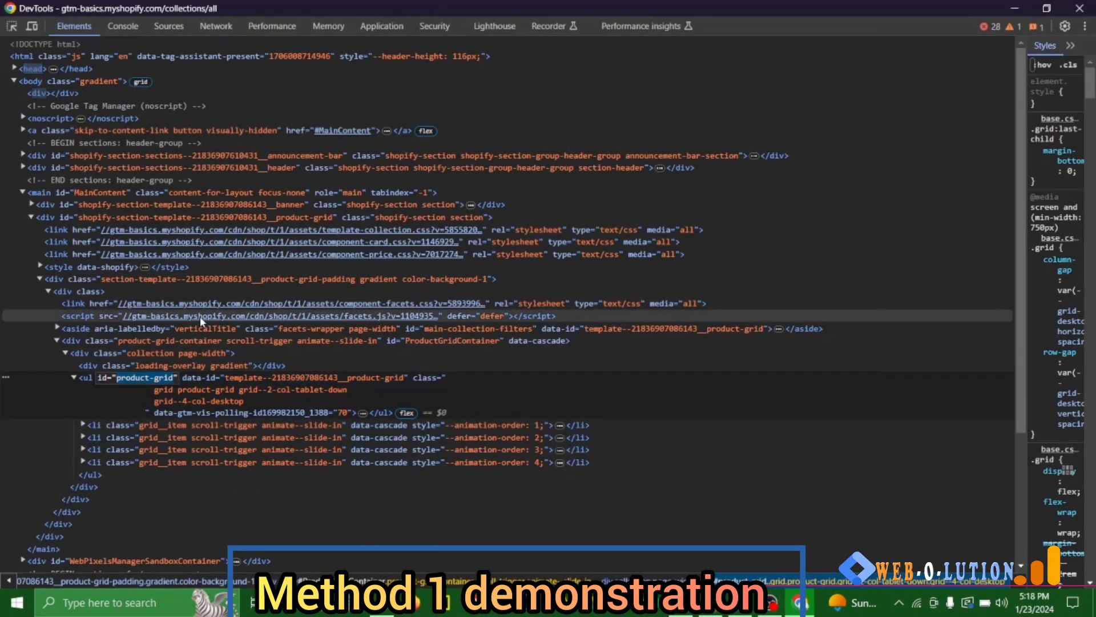
click(1015, 8)
- Set the banner trigger's minimum on-screen duration to 1500 milliseconds and save it as "home page visibility trigger"
click(60, 14)
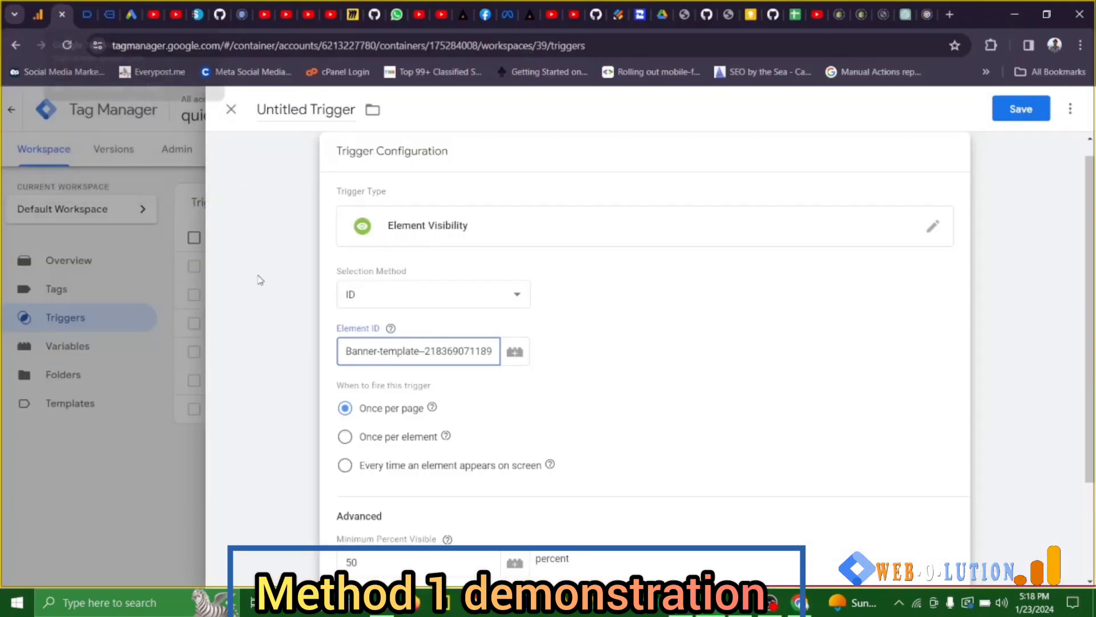
scroll(372, 290, down, 3)
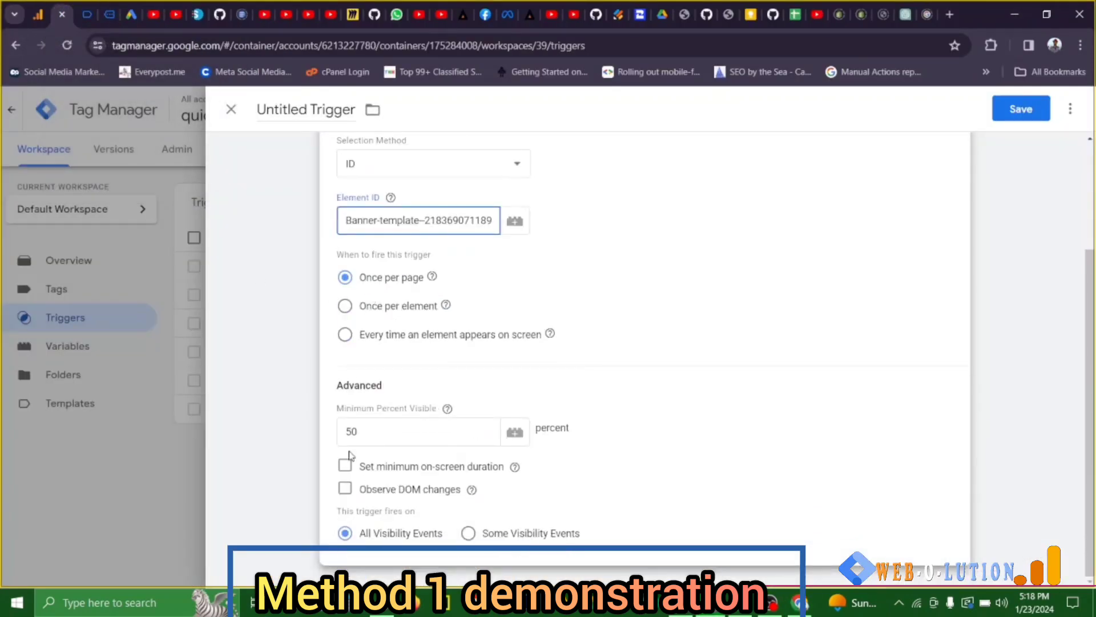
click(345, 464)
click(409, 490)
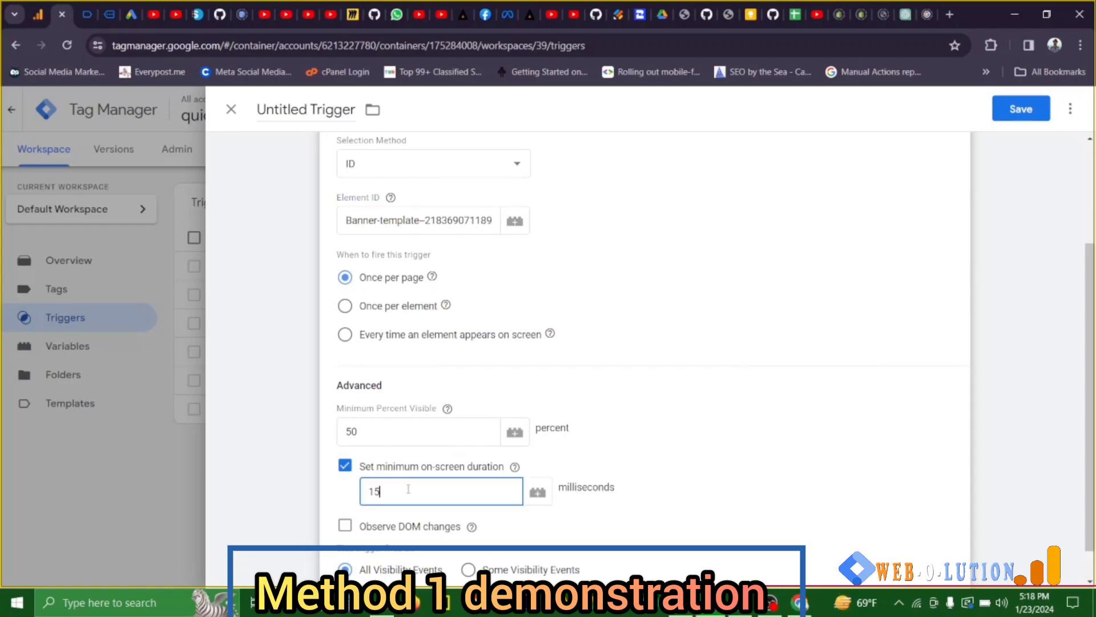
click(1037, 114)
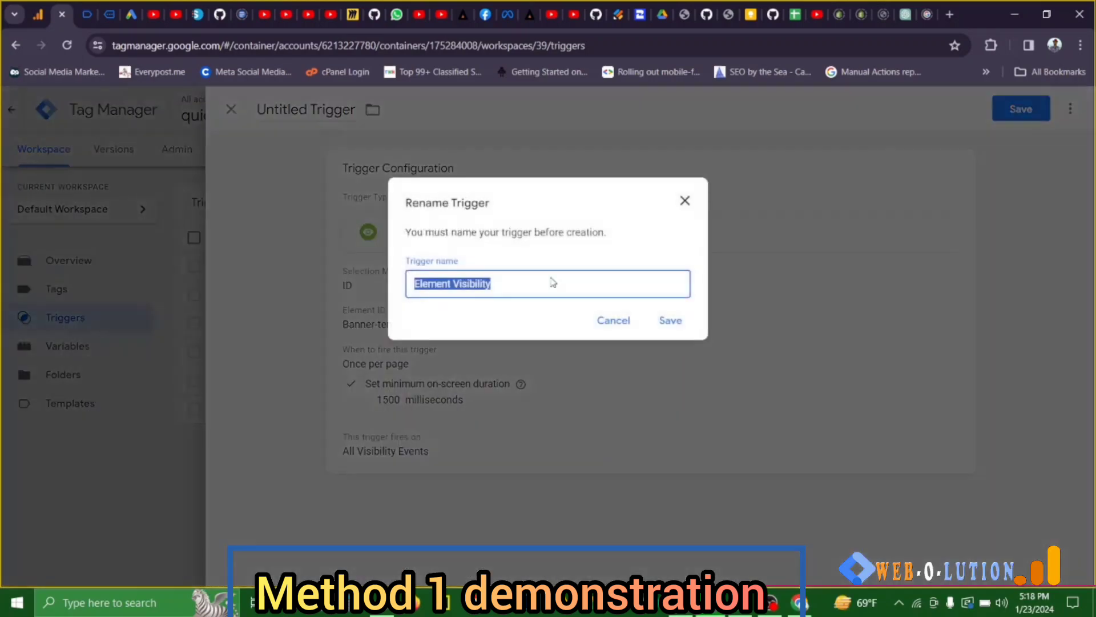
text(ho)
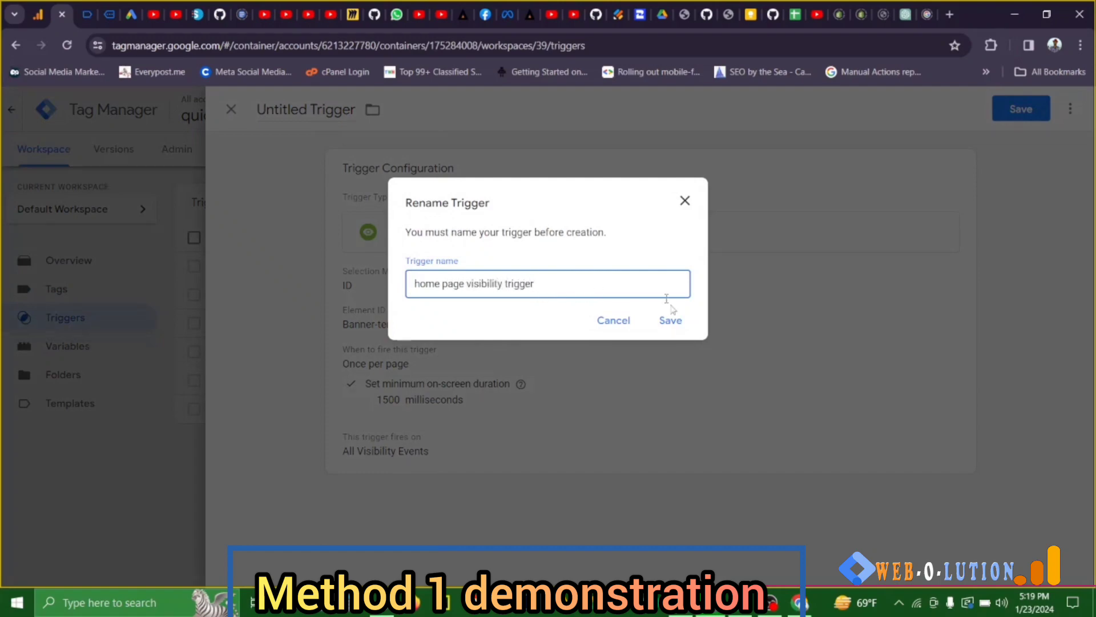
click(680, 320)
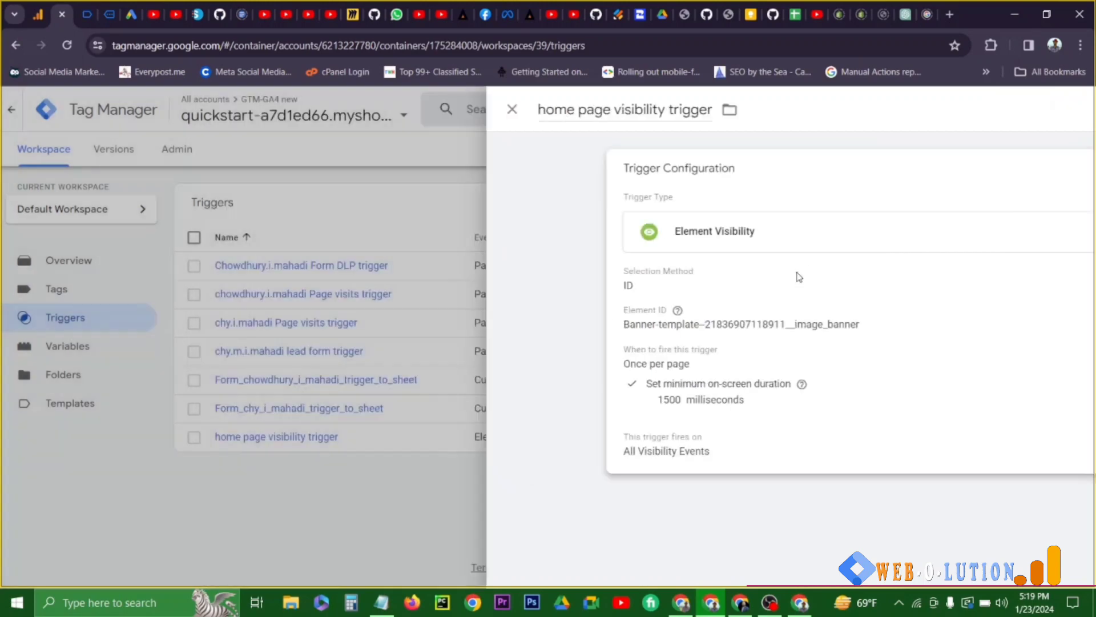
- Start a new trigger and name it "service page view trigger"
click(1047, 205)
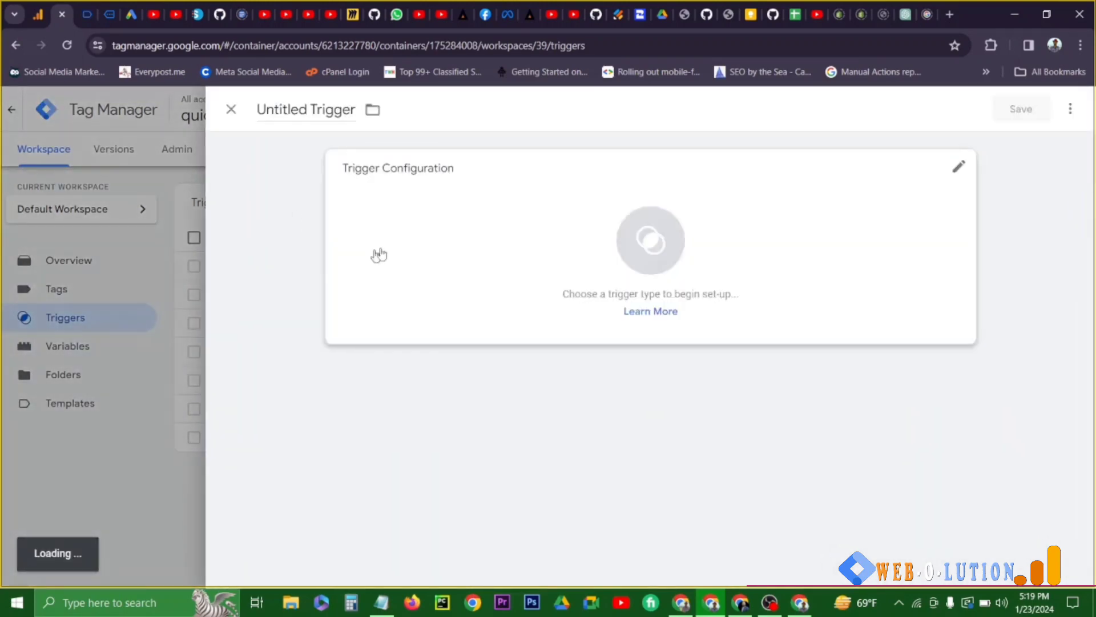
drag(258, 110, 372, 127)
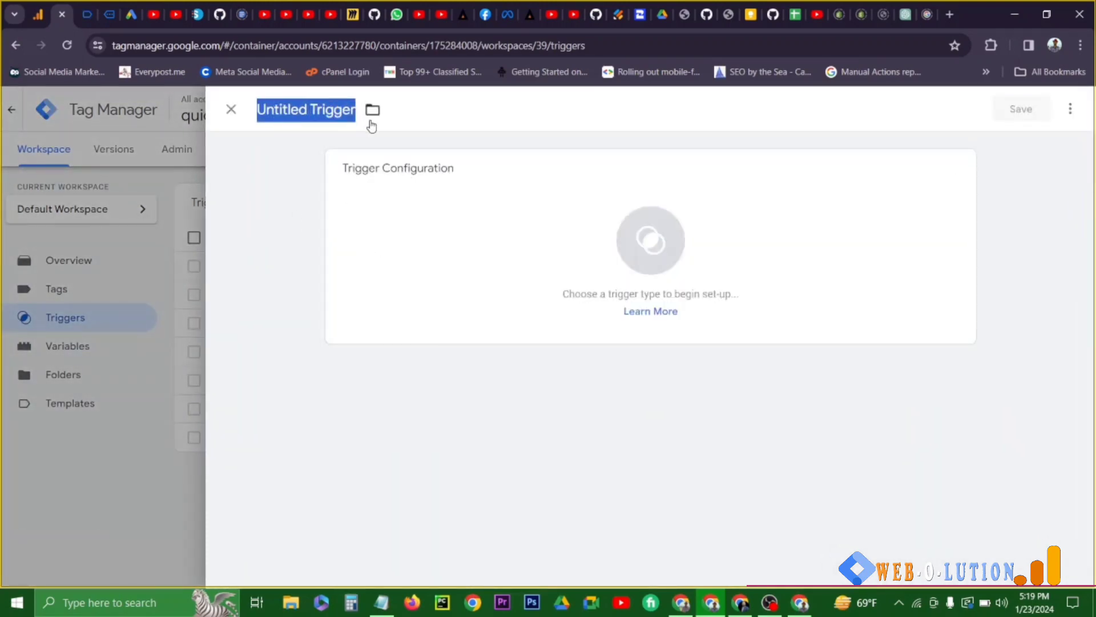
text(serv)
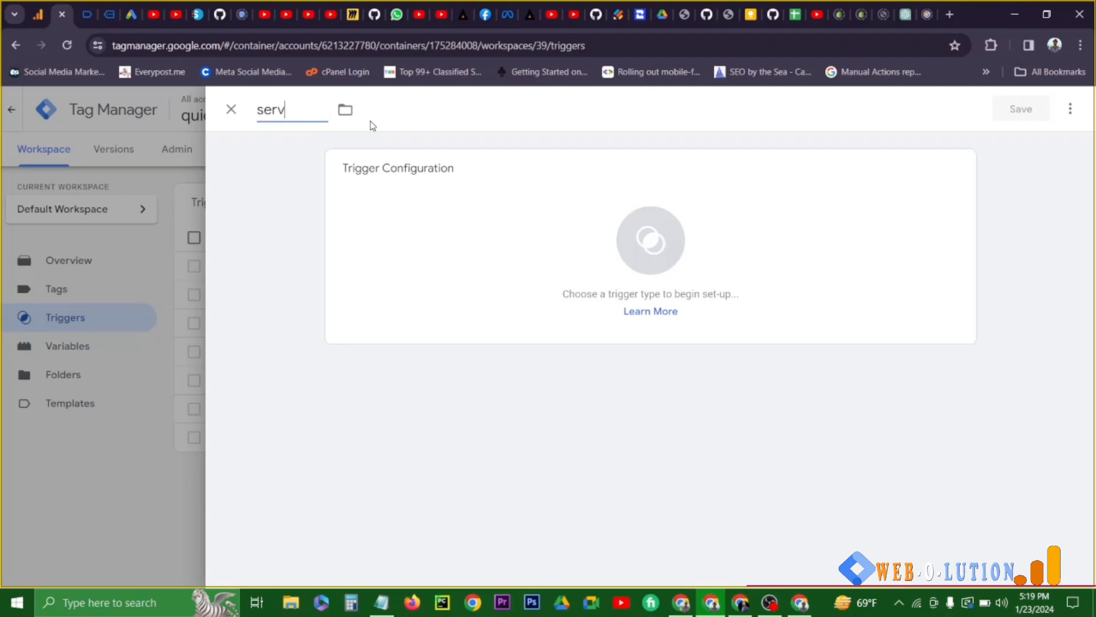
text(ice page)
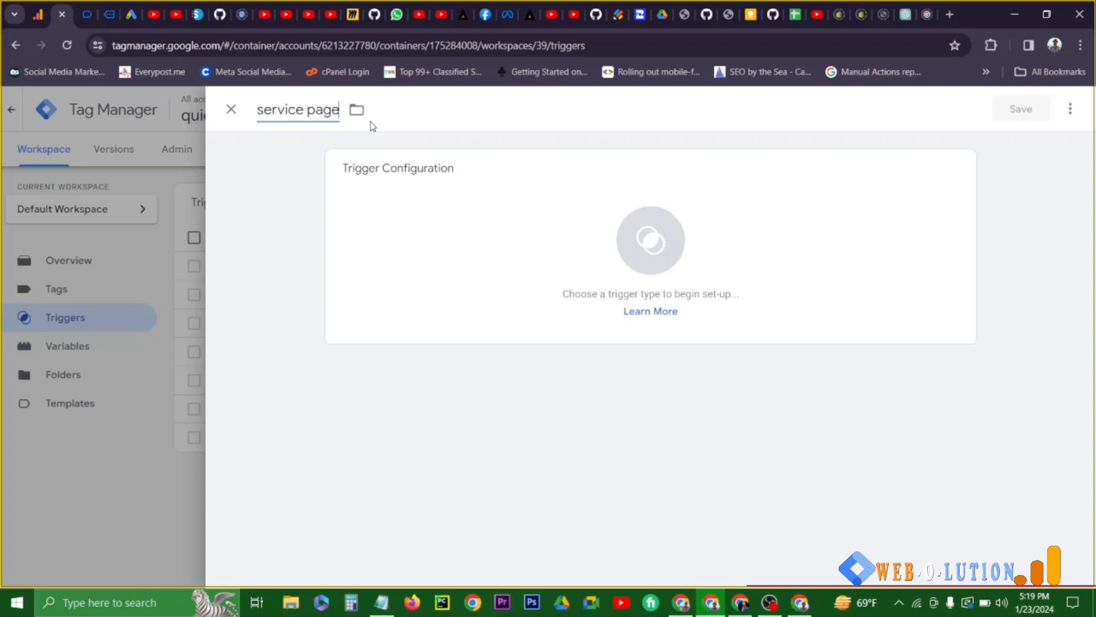
text( view trigger)
- Make the service page trigger an Element Visibility trigger by ID, with "product-grid" as the element ID
click(583, 296)
click(742, 549)
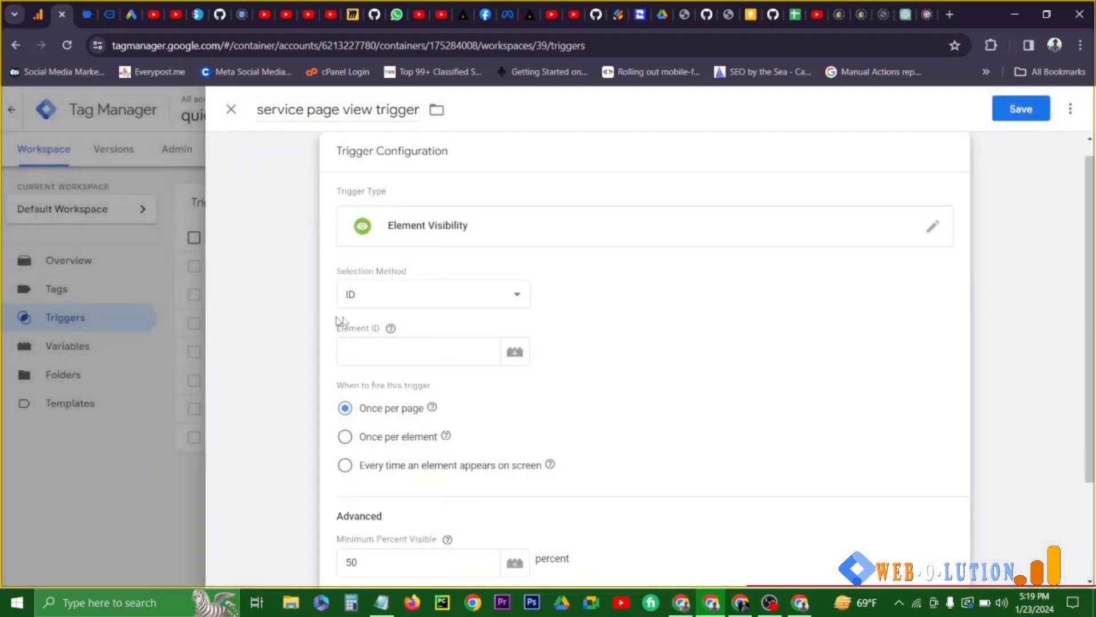
click(364, 363)
text(product-grid)
click(421, 391)
- Enable a minimum on-screen duration of 1500 milliseconds for the service page trigger and save it
scroll(443, 516, down, 2)
click(346, 466)
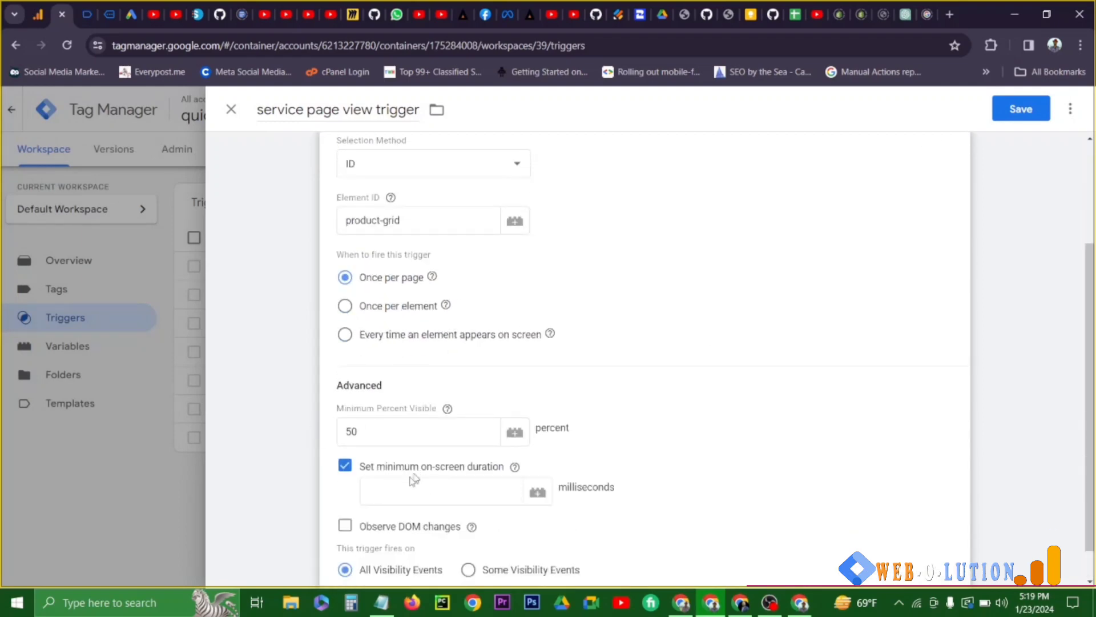
click(407, 486)
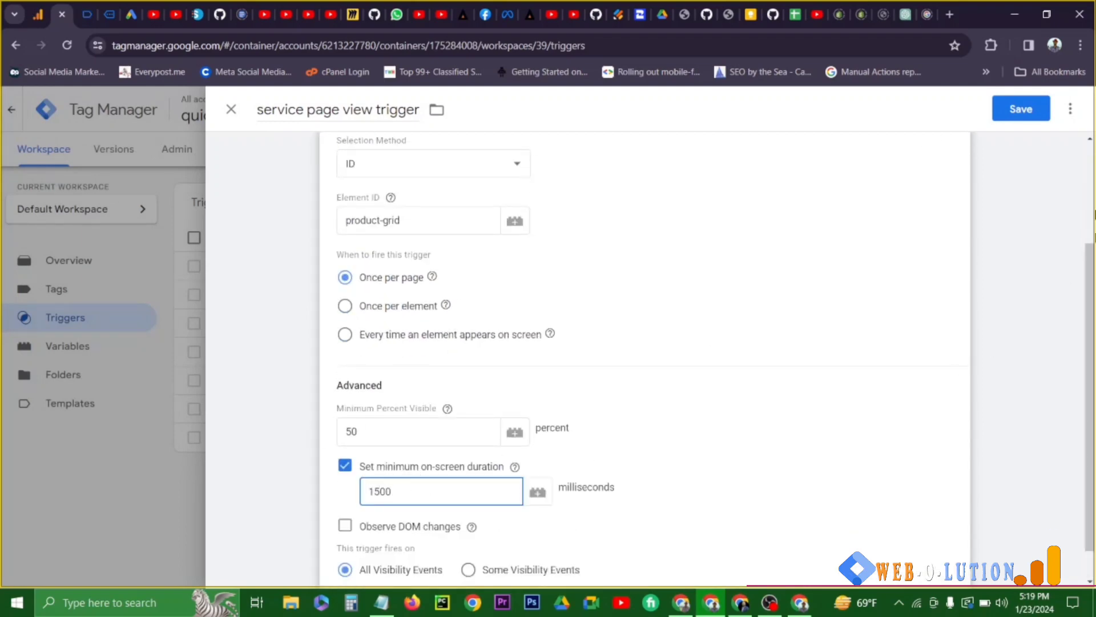
click(1031, 109)
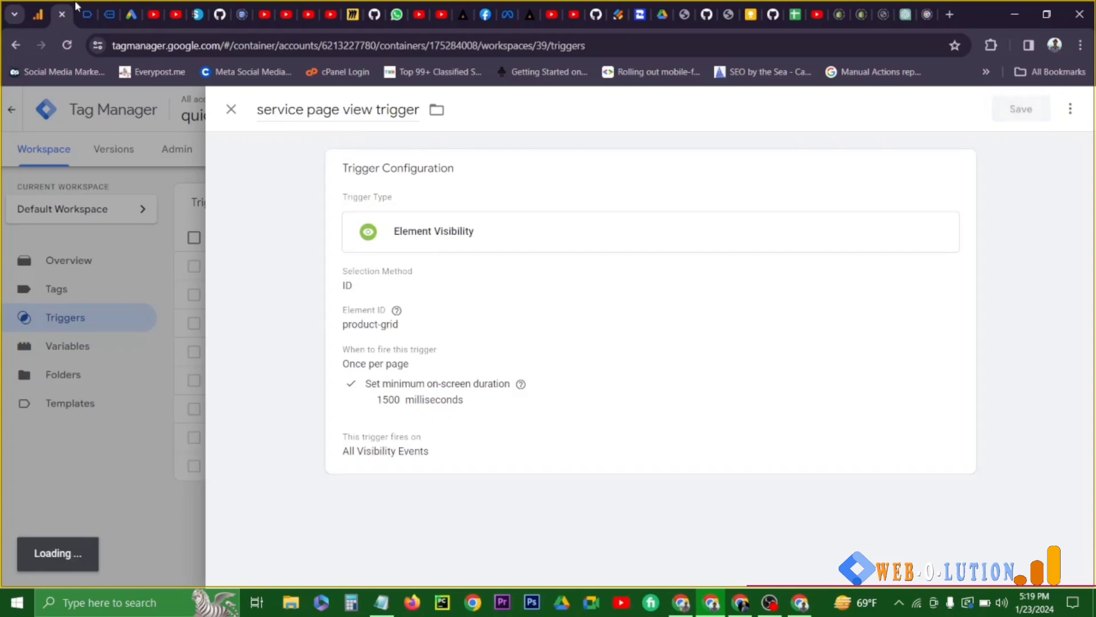
click(104, 10)
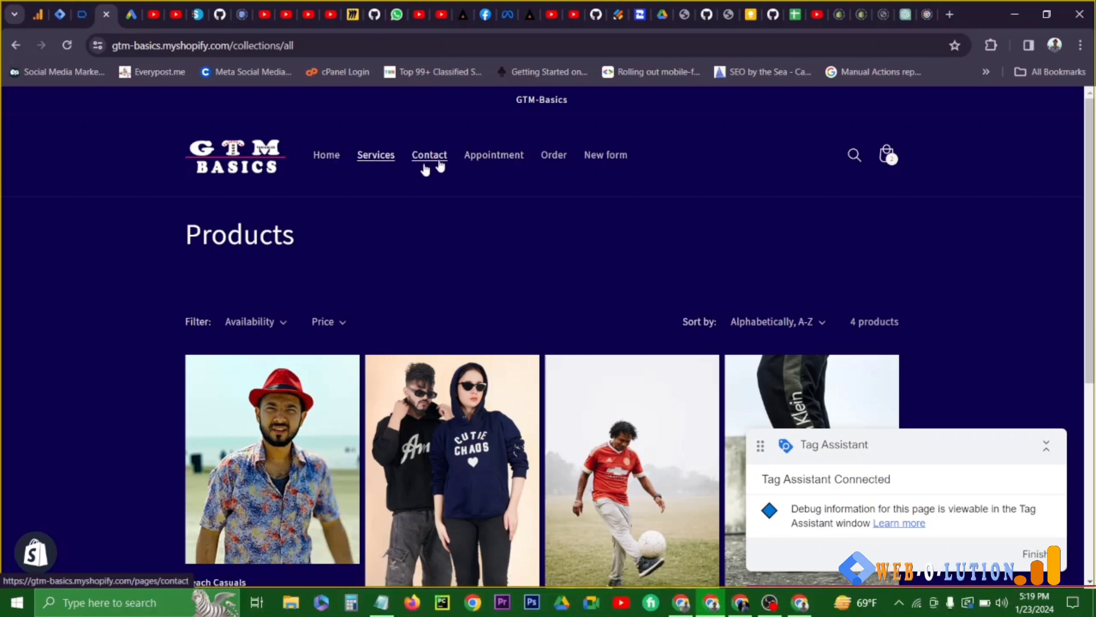
click(81, 11)
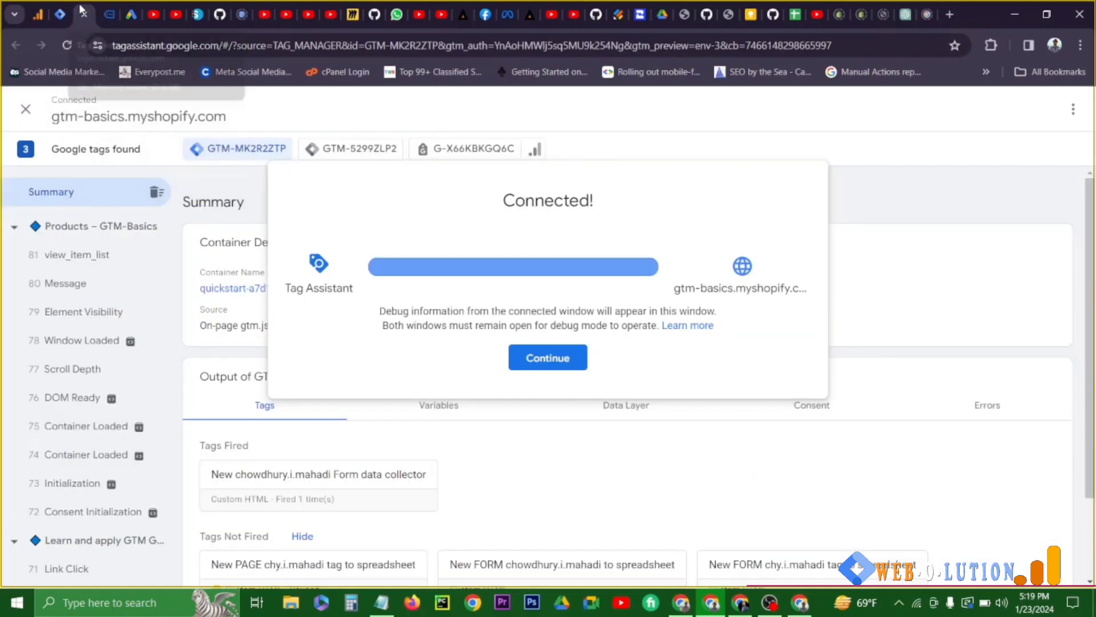
click(60, 15)
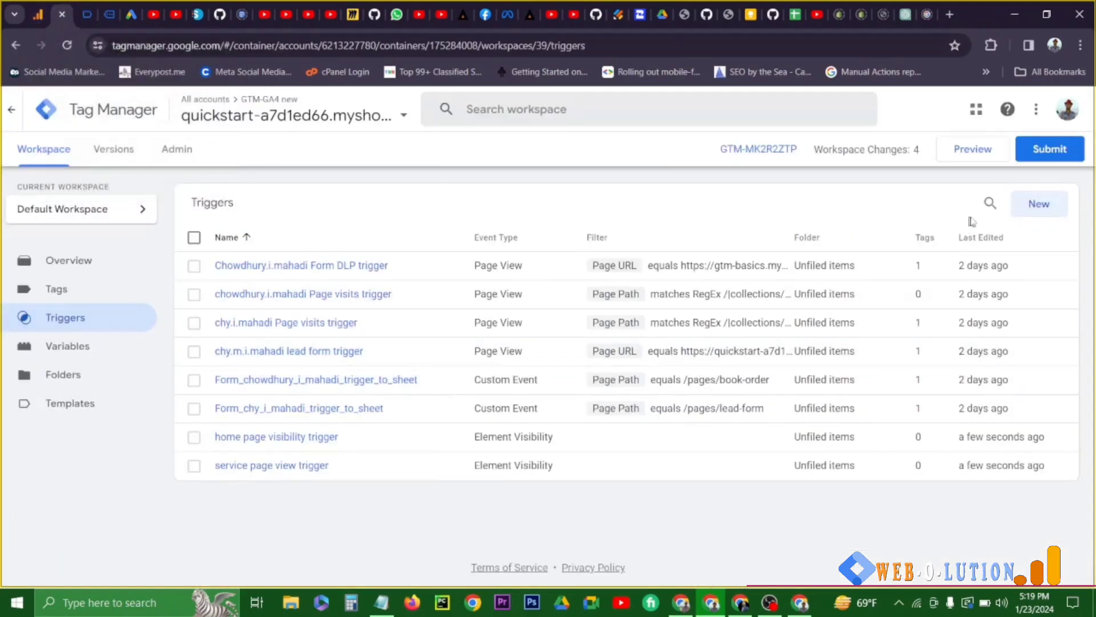
click(1025, 218)
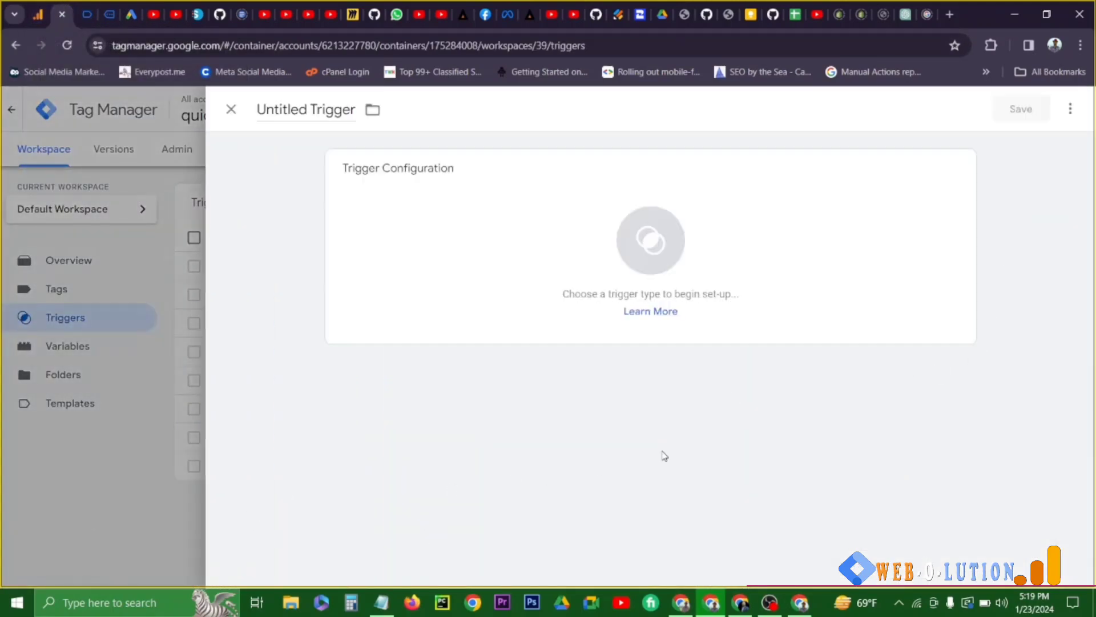
click(556, 257)
click(757, 562)
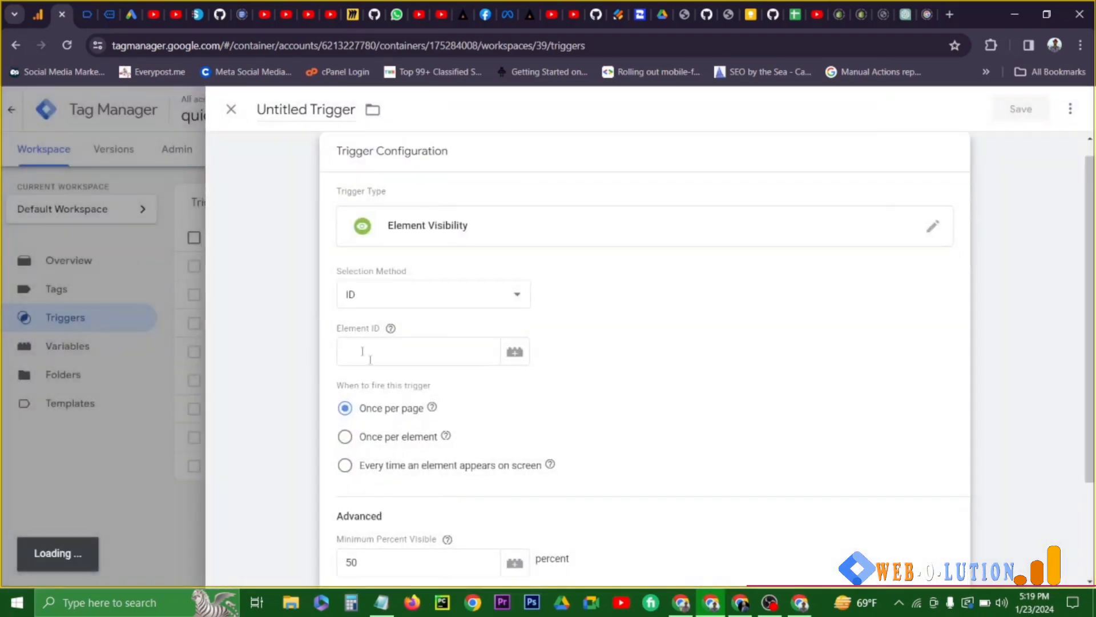
click(384, 356)
text({{)
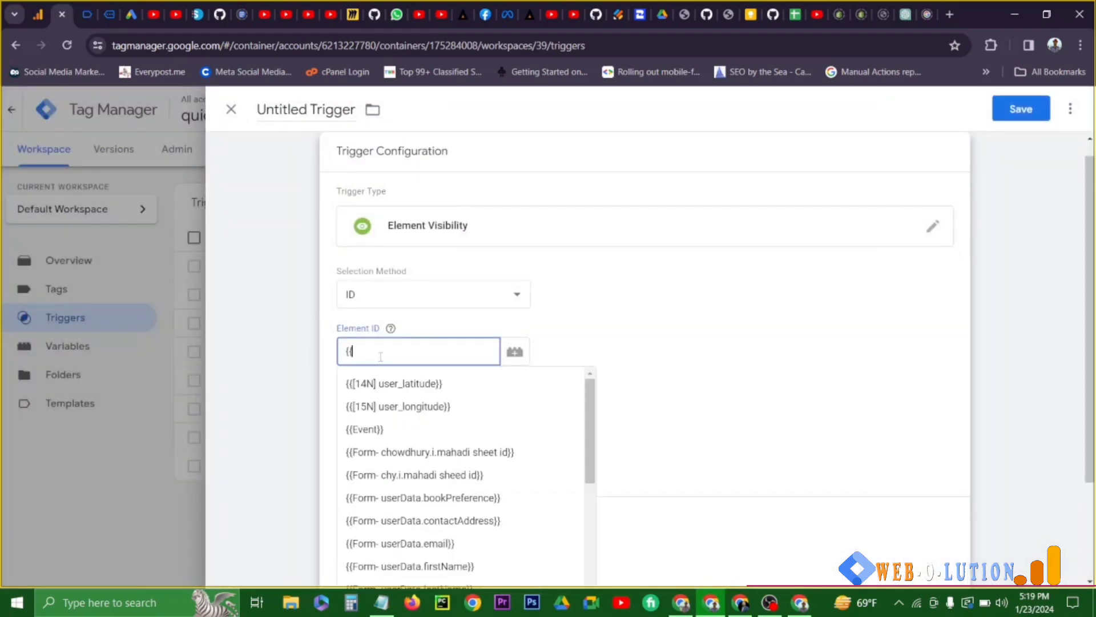
key(BackSpace)
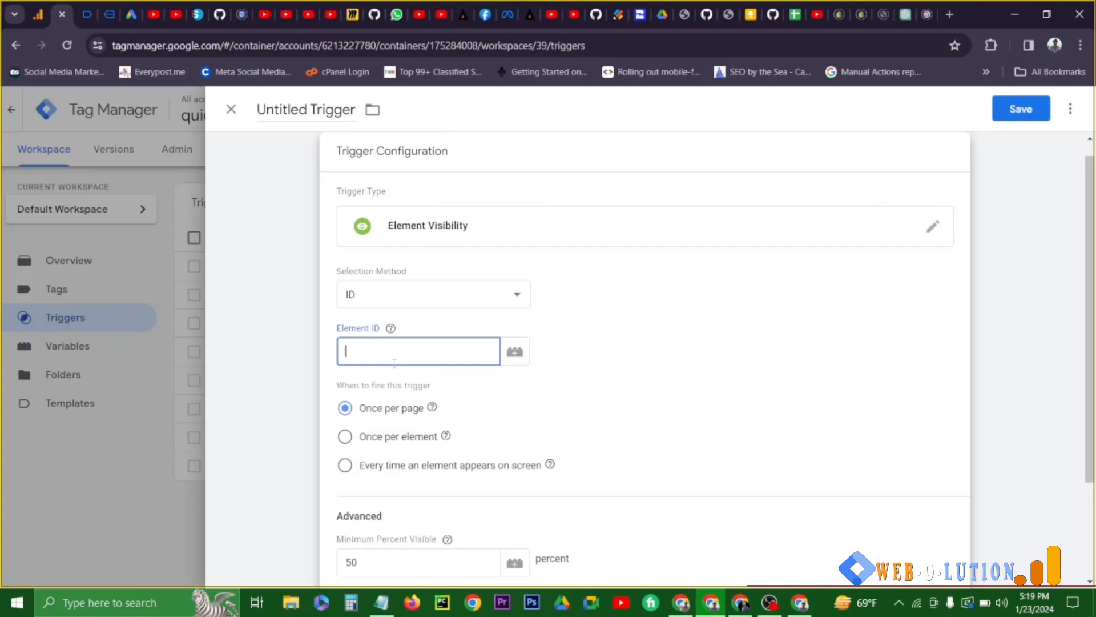
click(231, 109)
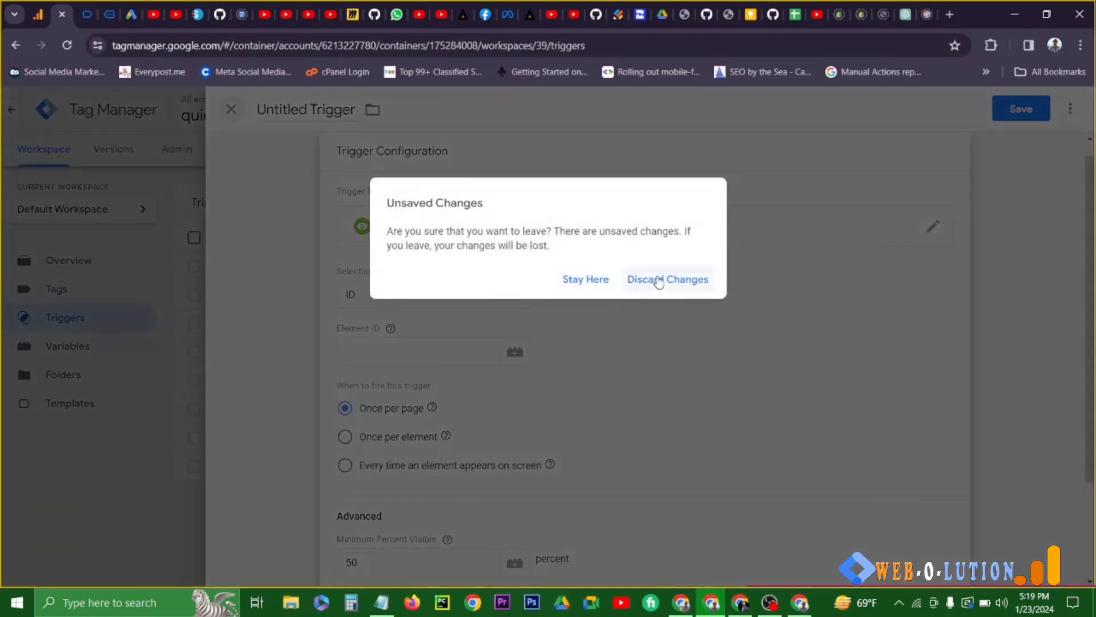
click(656, 281)
- Launch the container preview and connect Tag Assistant to gtm-basics.myshopify.com
click(985, 156)
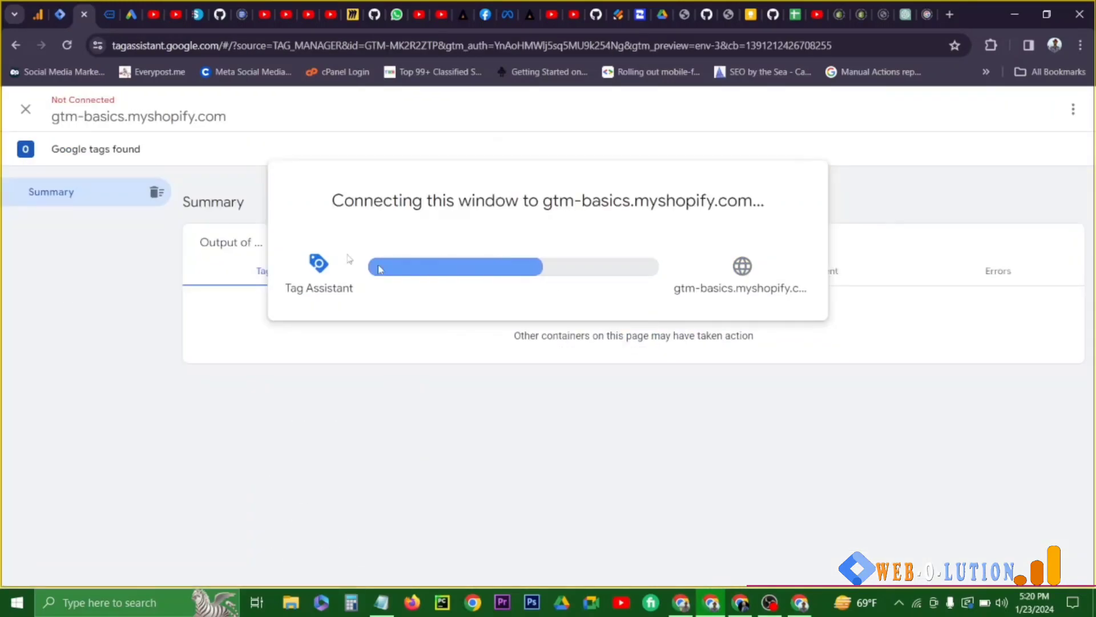
click(106, 8)
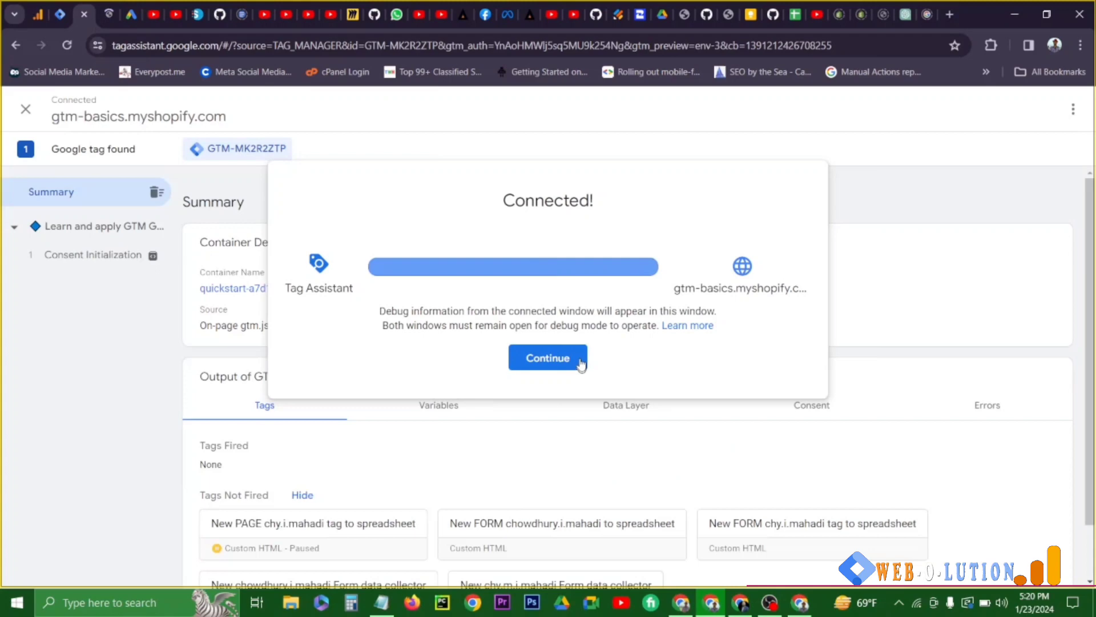
click(581, 364)
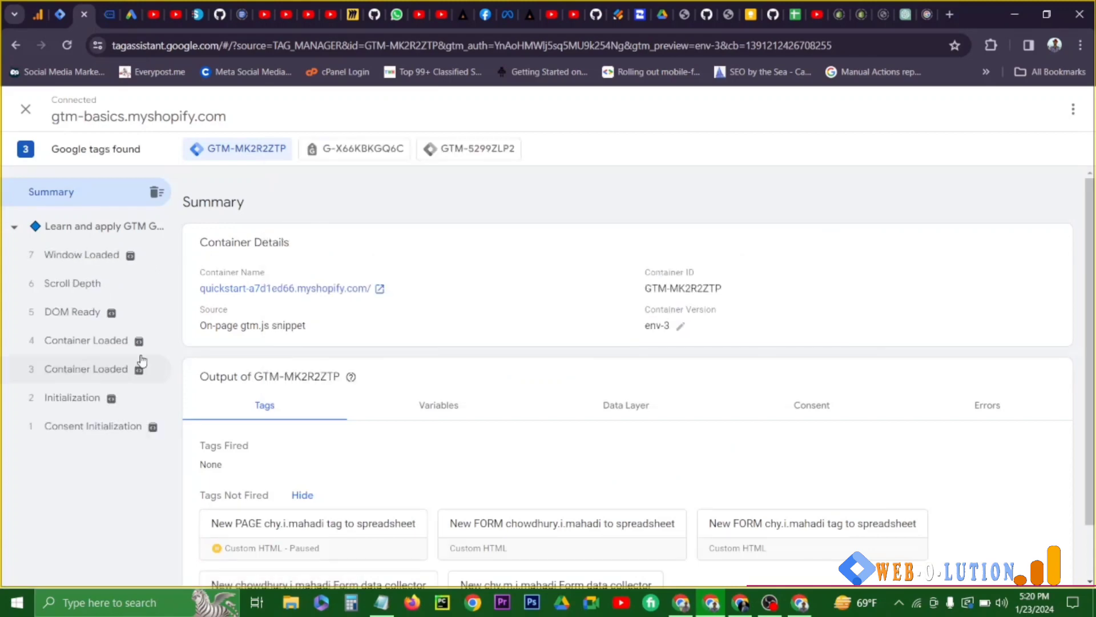
- Examine the home page's Element Visibility event in Tag Assistant, checking the element ID in its API call
click(83, 252)
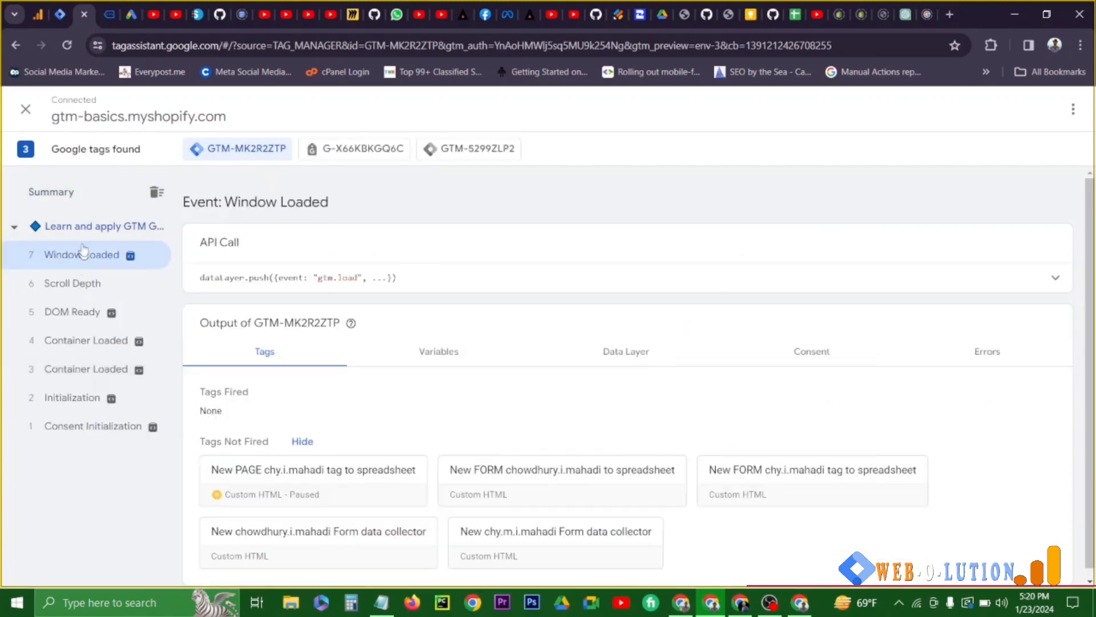
click(108, 14)
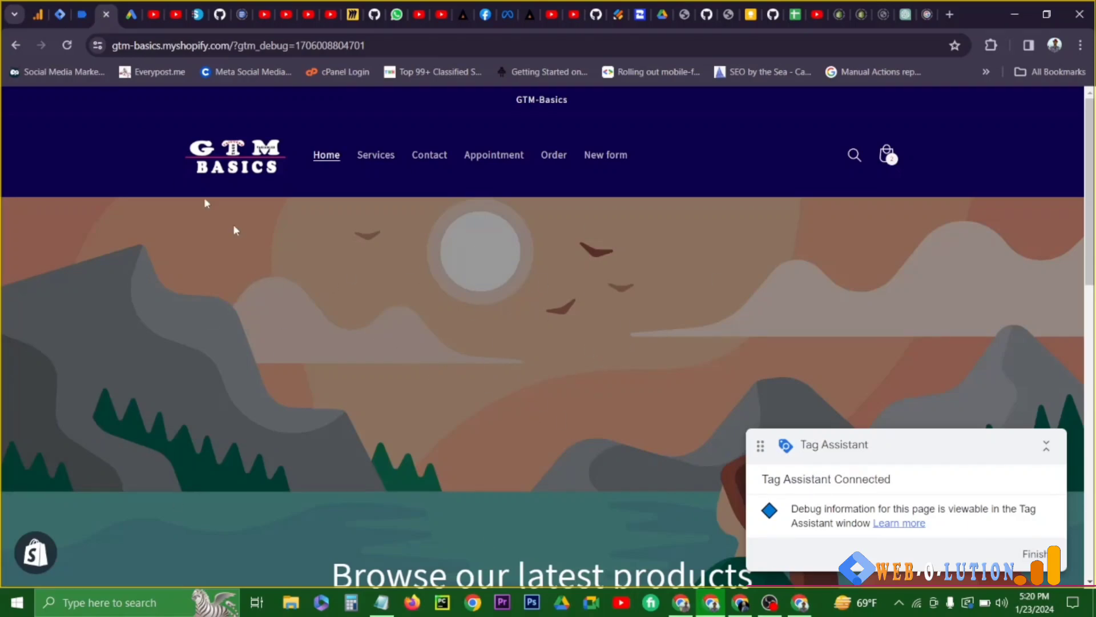
click(79, 12)
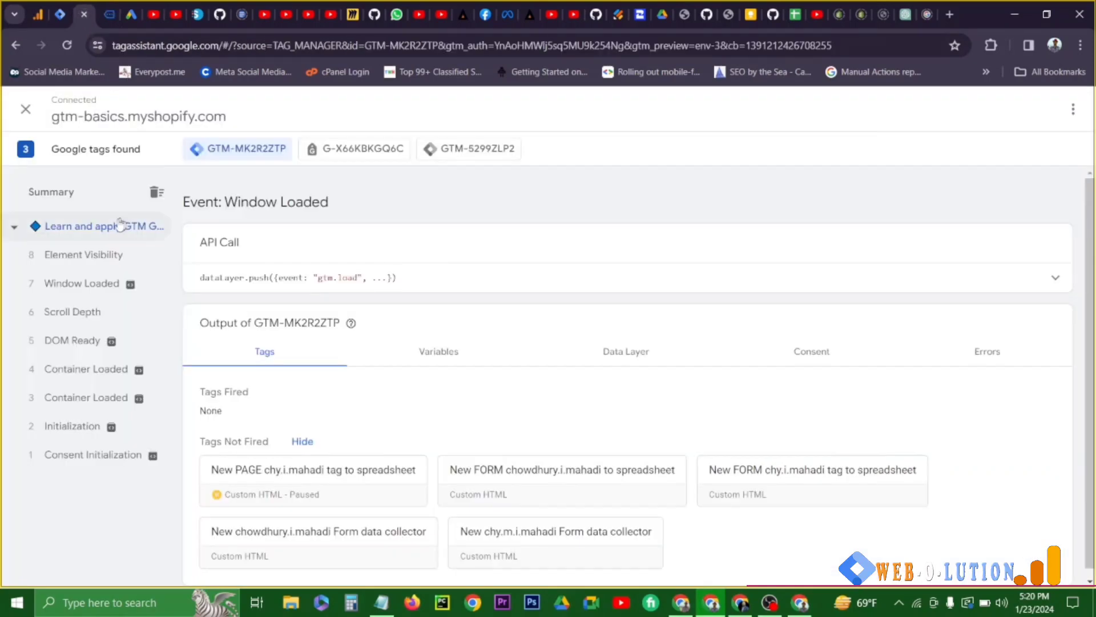
click(61, 255)
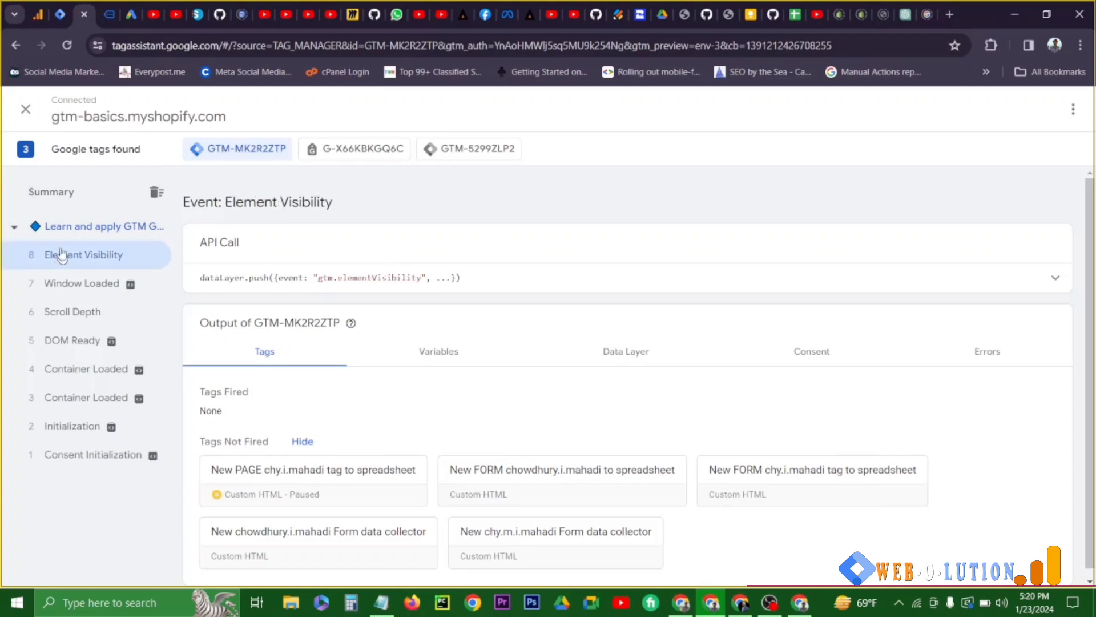
click(445, 296)
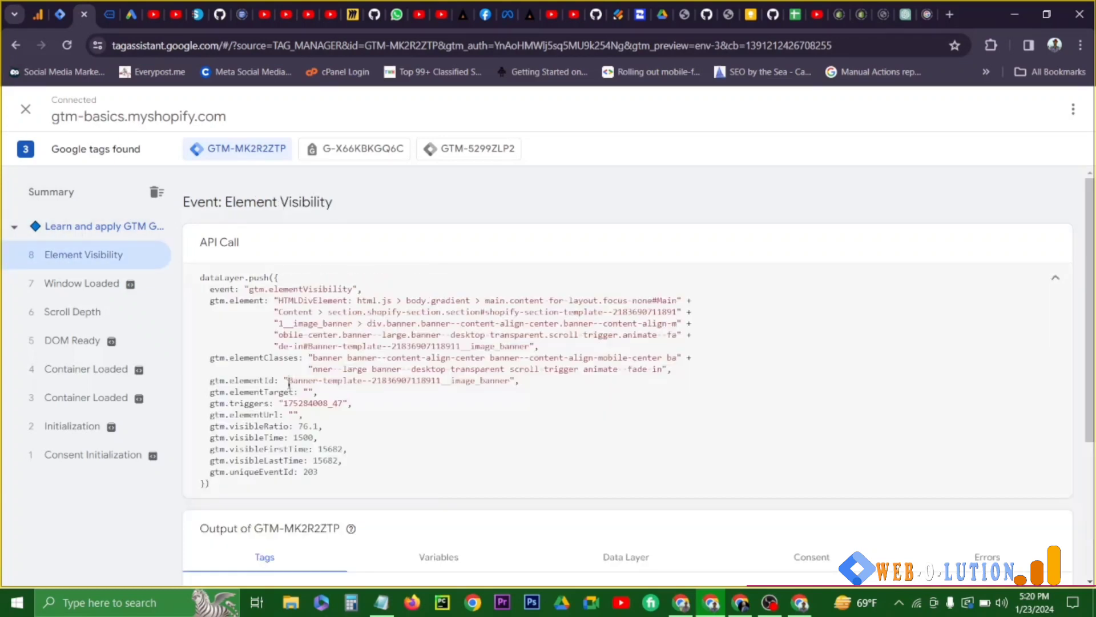
drag(289, 381, 502, 380)
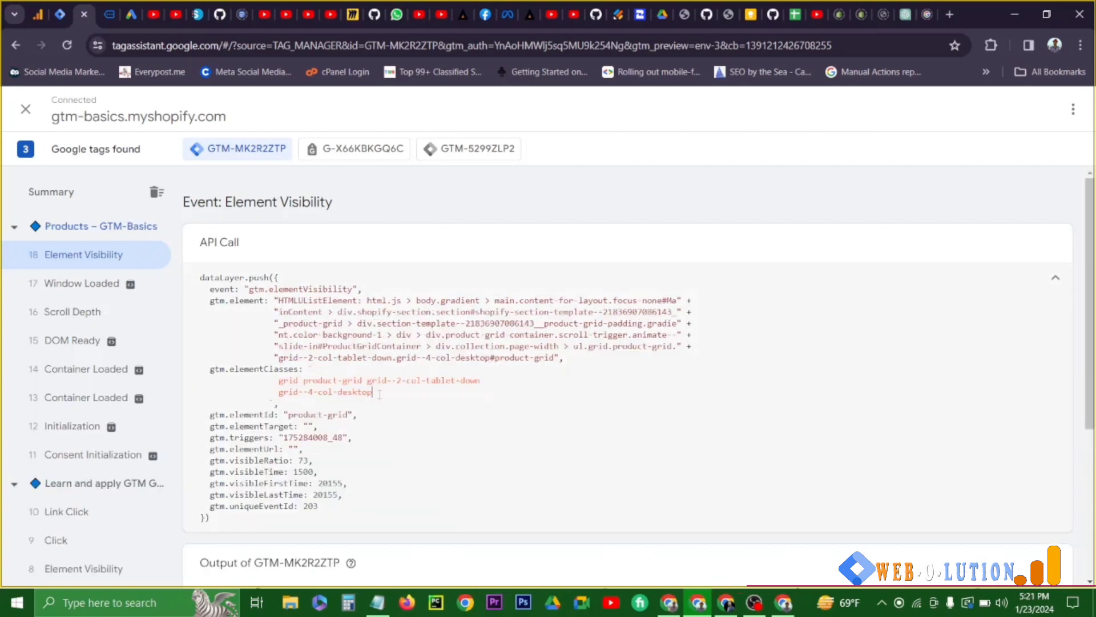
- Start a new tag in Google Tag Manager with the type Google Analytics: GA4 Event
click(60, 14)
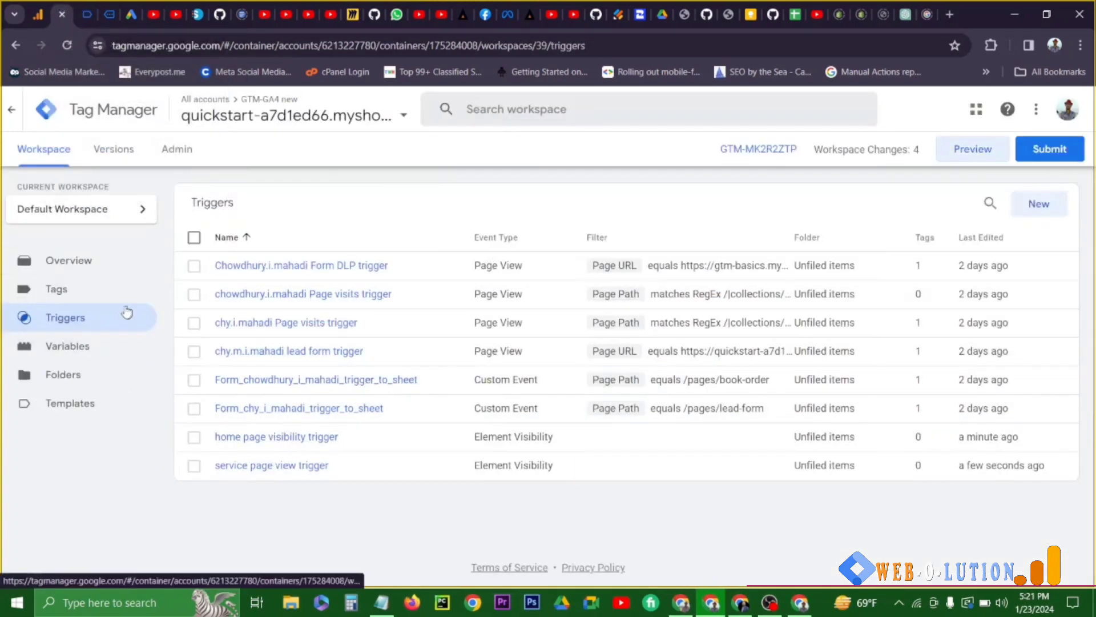
click(56, 289)
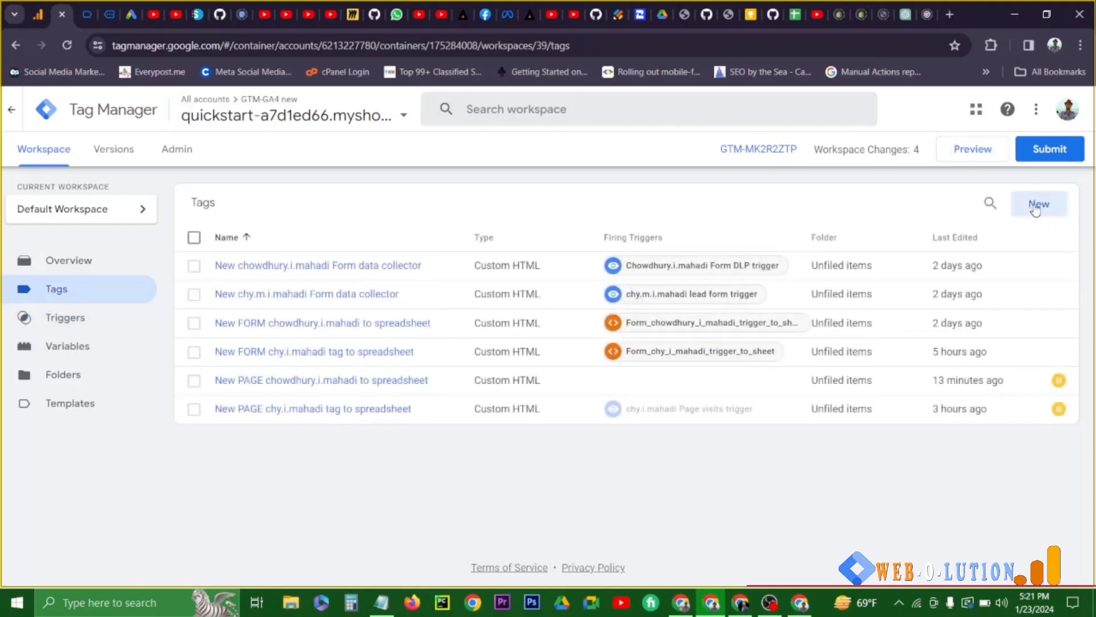
click(1037, 210)
click(620, 168)
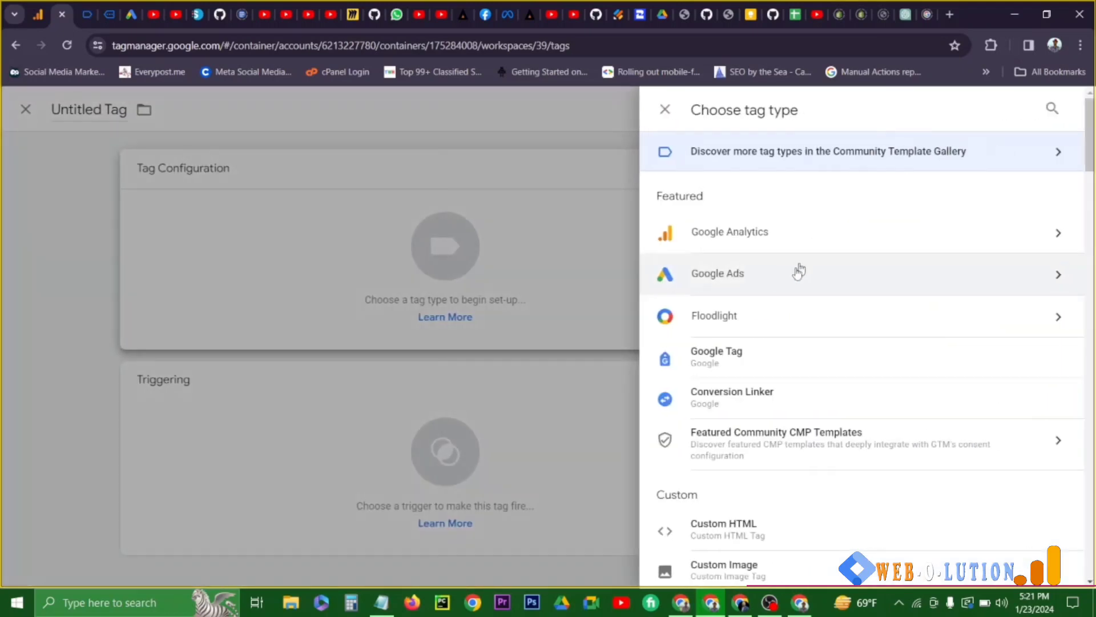
click(742, 233)
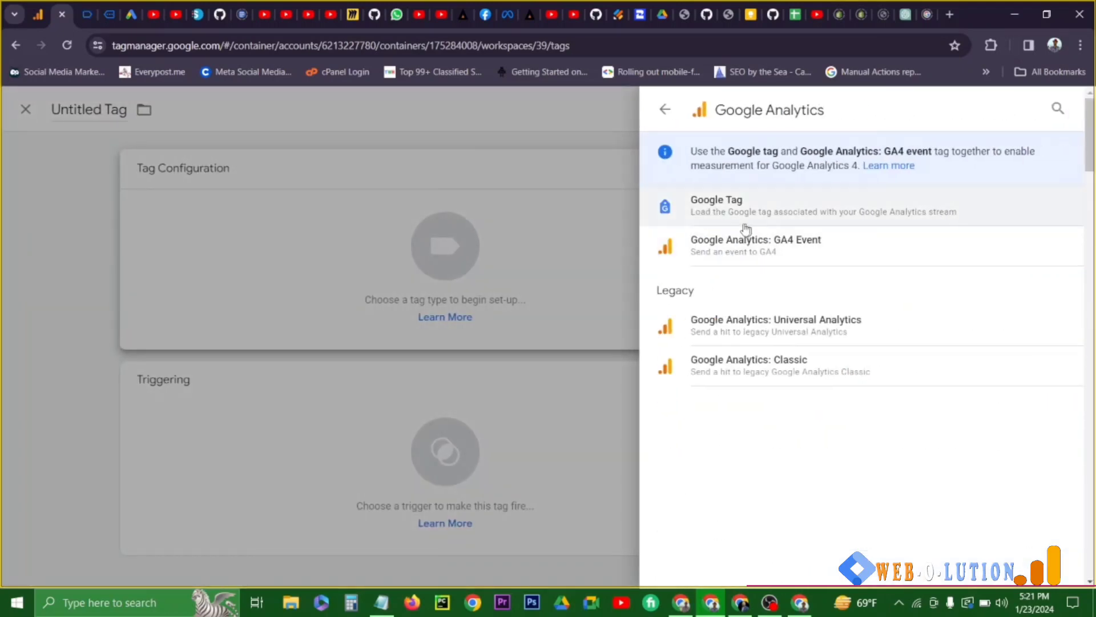
click(762, 248)
- Try to look up a "ga" variable for the GA4 tag's Measurement ID, and clear the entry
click(416, 379)
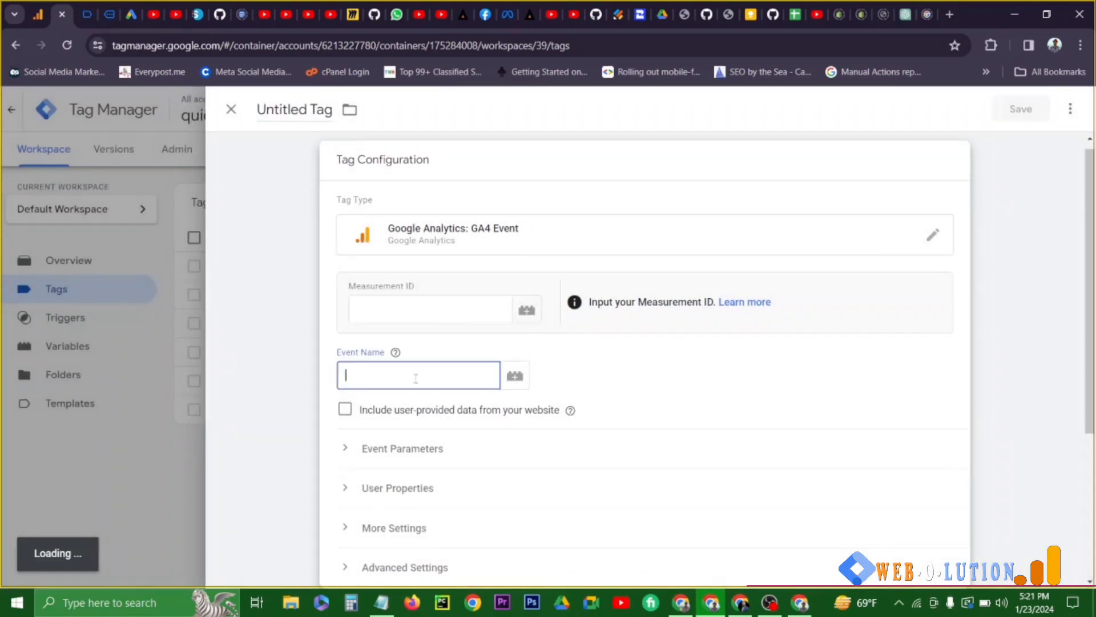
click(454, 305)
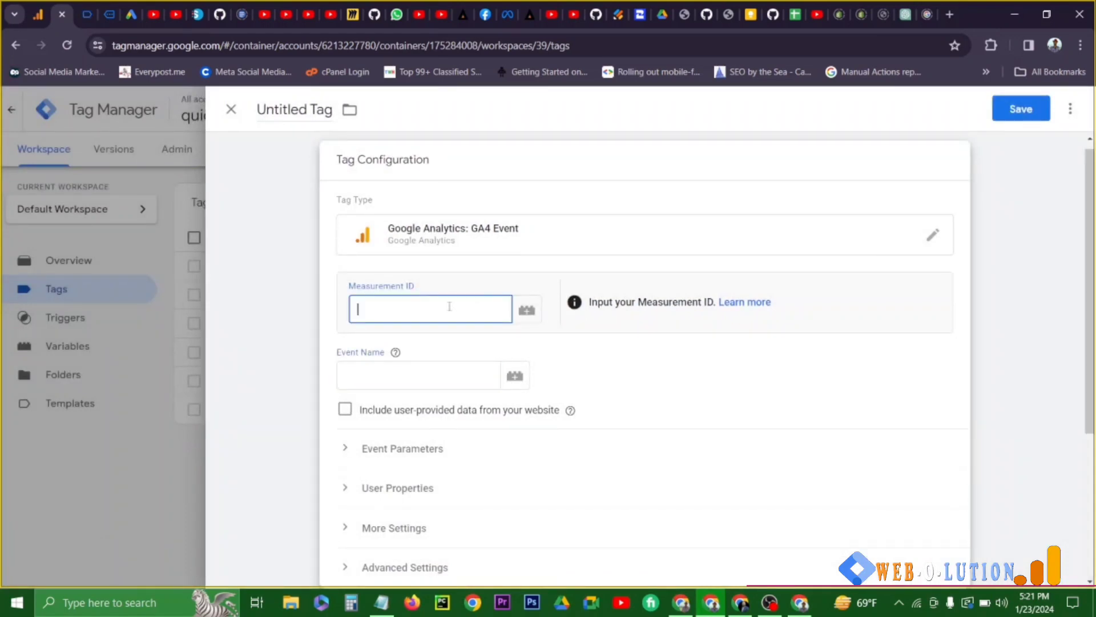
text({{ga)
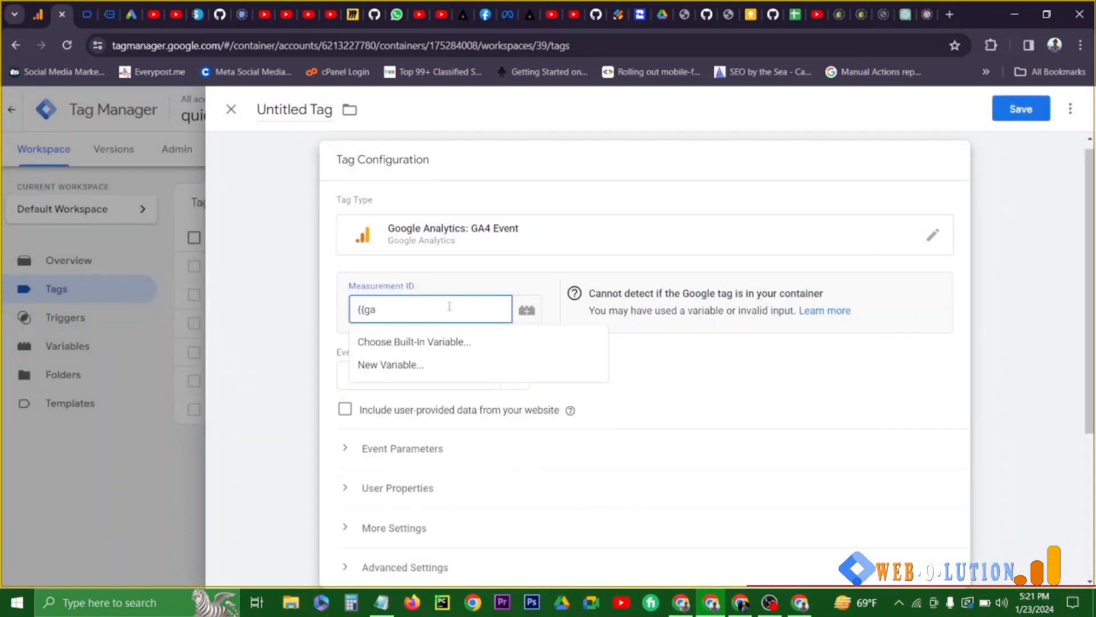
key(BackSpace)
key(BackSpace)
key(BackSpace)
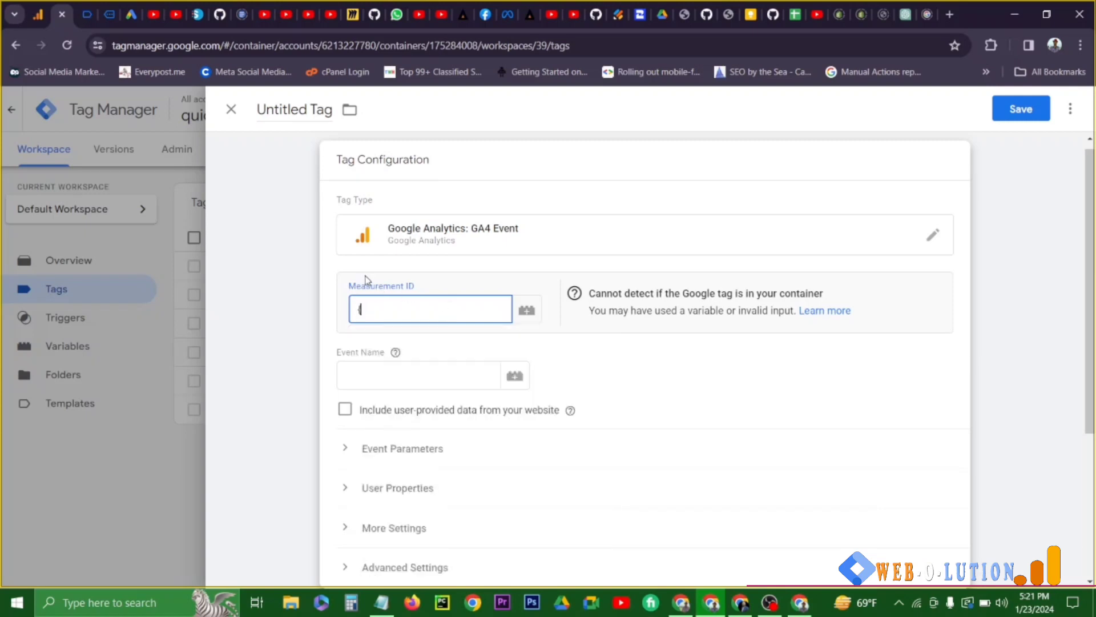
key(BackSpace)
- Set the GA4 tag's event name to "Home page viewed"
click(428, 377)
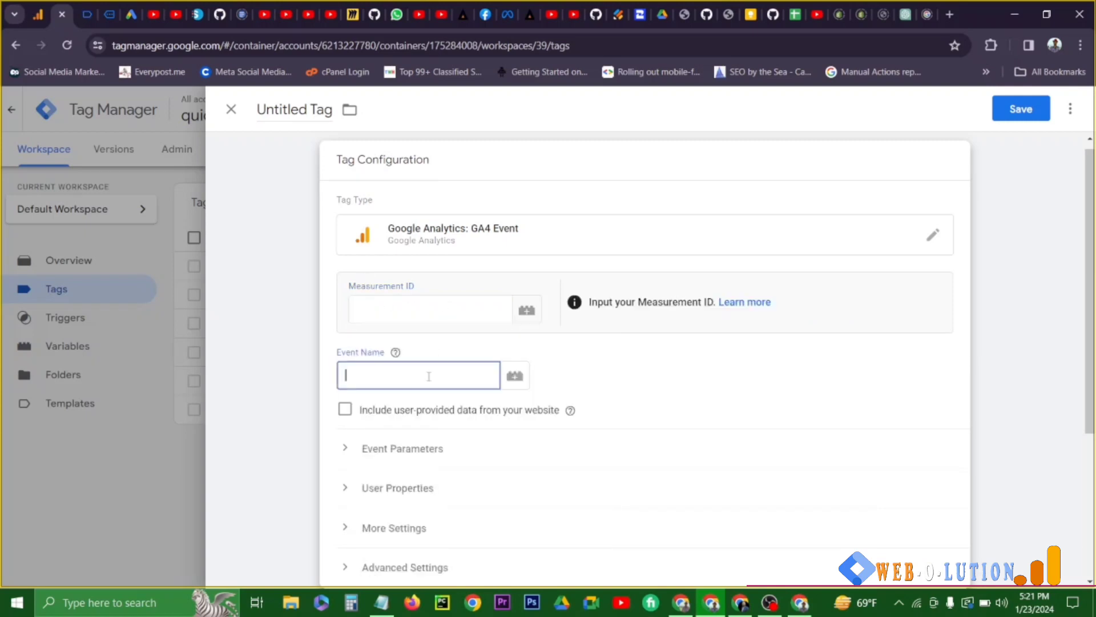
text({{)
key(BackSpace)
key(BackSpace)
scroll(435, 411, down, 3)
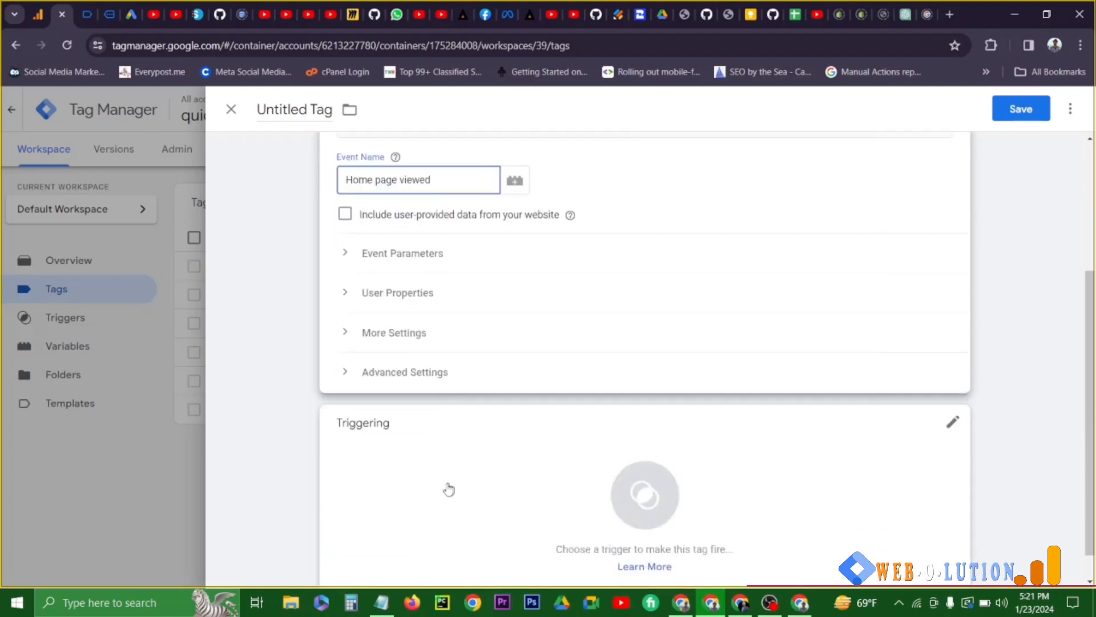
- Assign the home page visibility trigger to the GA4 tag, and discard the unsaved tag
click(451, 486)
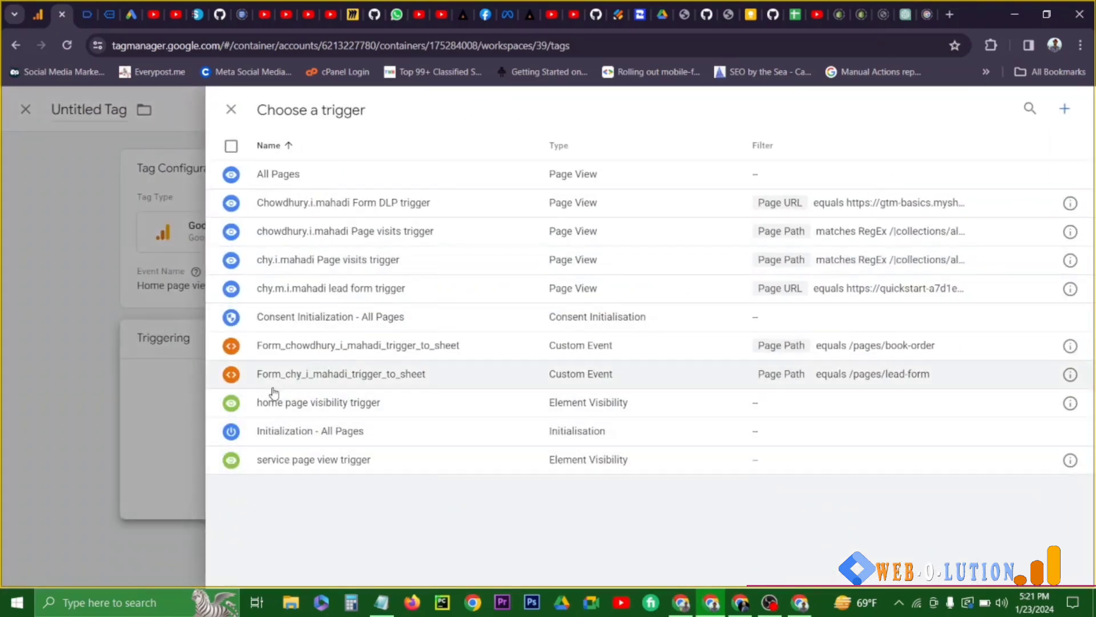
click(280, 403)
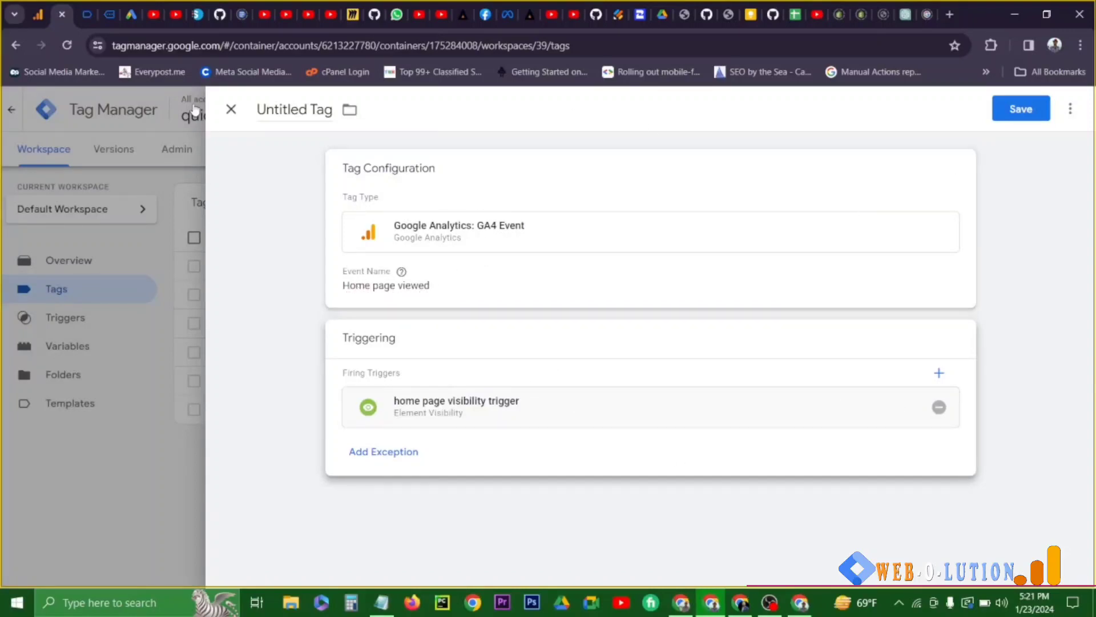
click(230, 112)
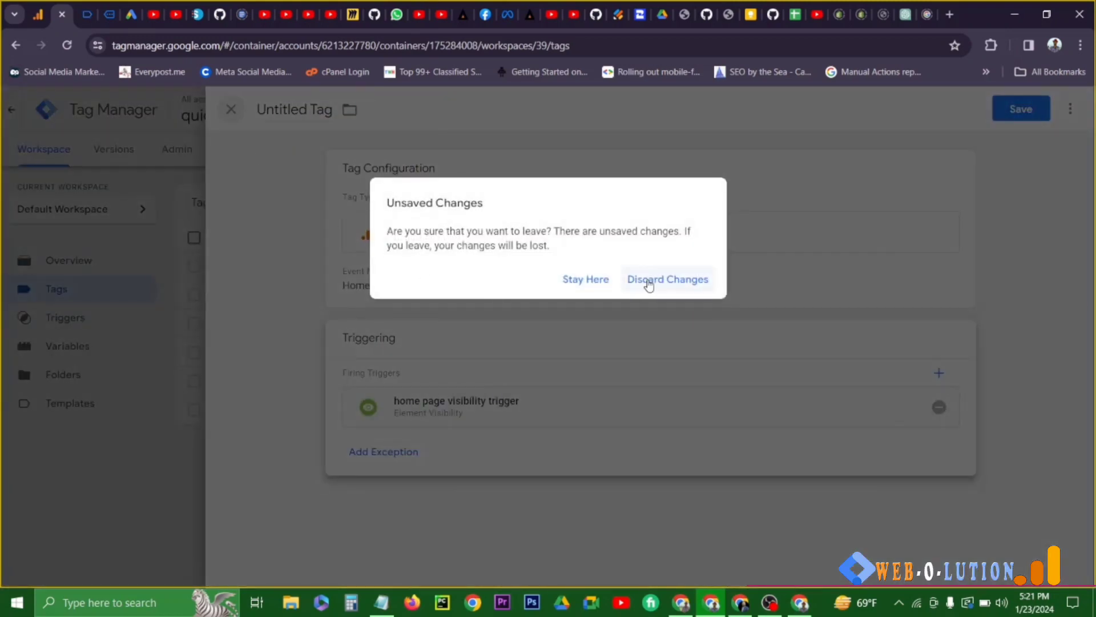
click(649, 283)
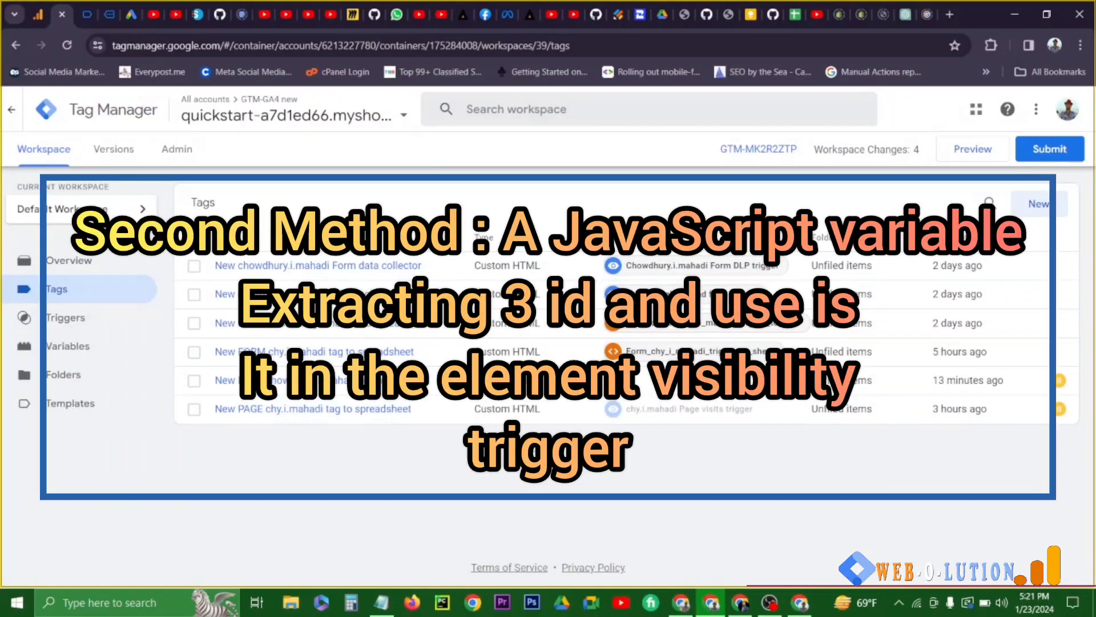
- Delete the "home page visibility trigger" and the "service page view trigger" from the container's triggers
click(92, 329)
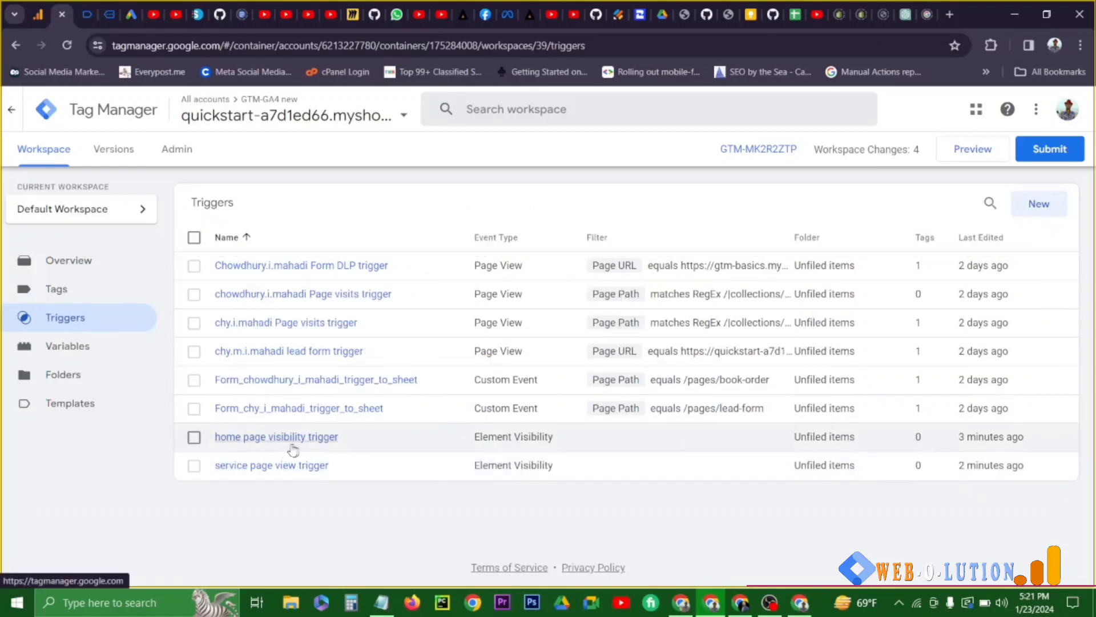
click(195, 437)
click(194, 466)
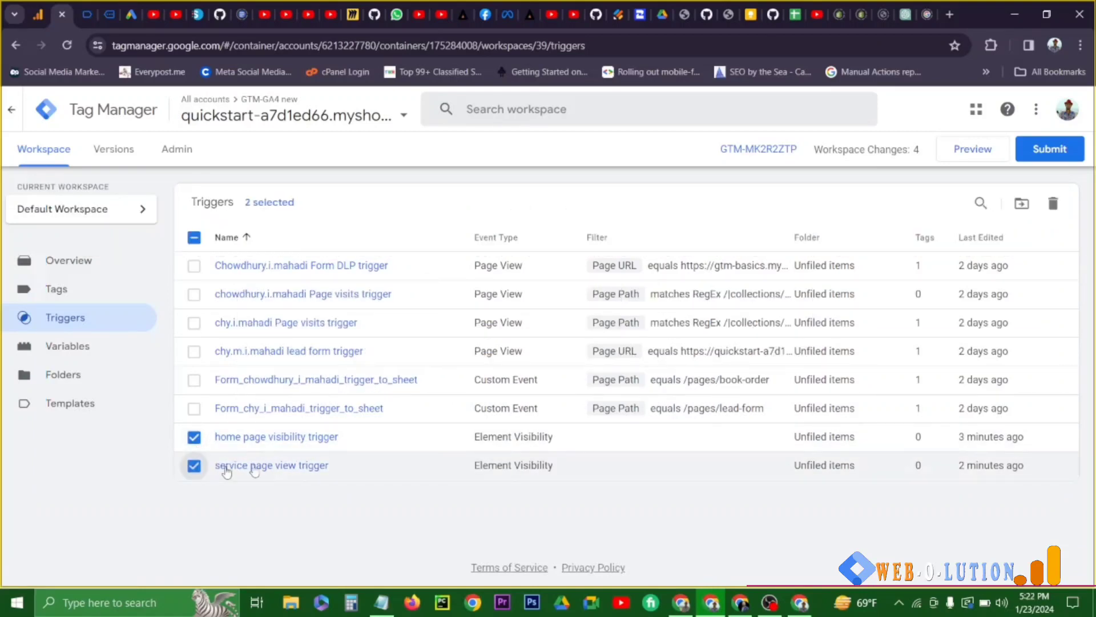
click(1052, 203)
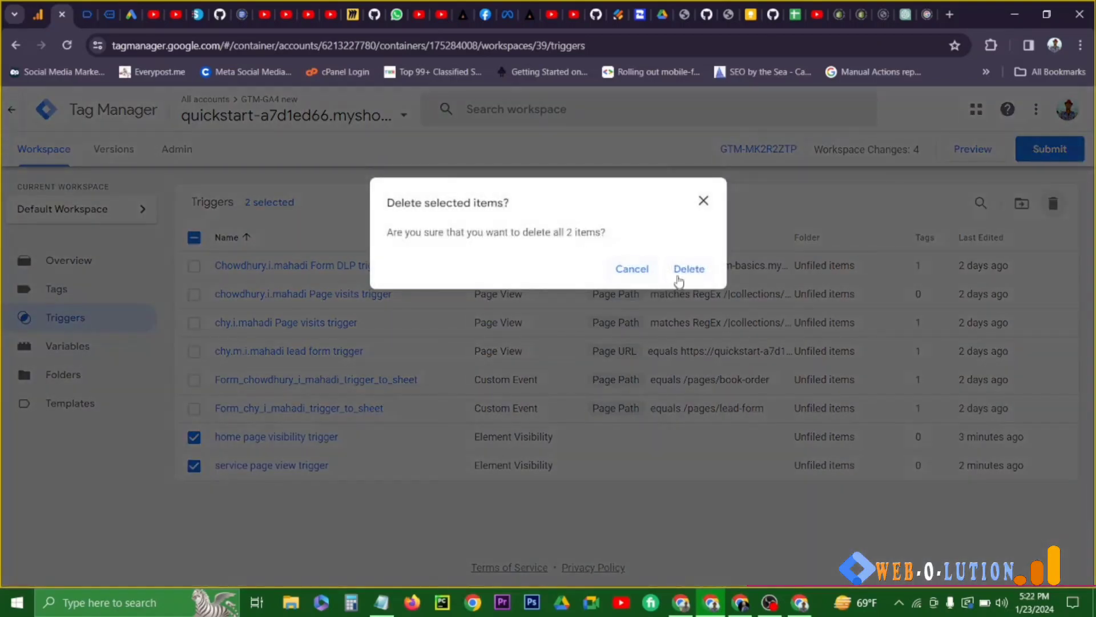
click(683, 274)
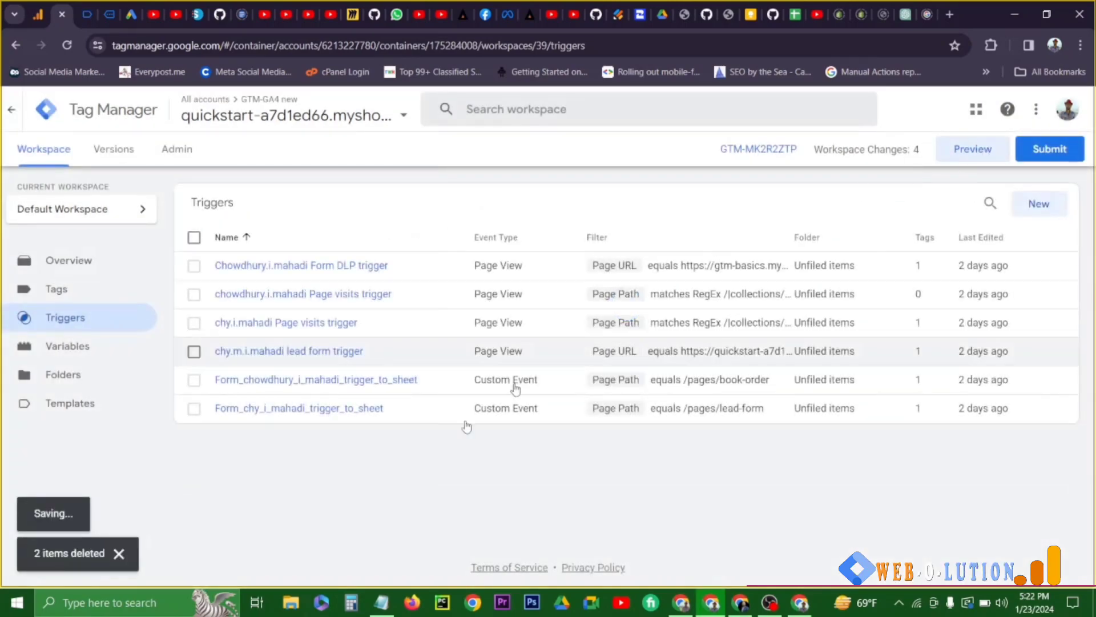
- Restart the container preview for gtm-basics.myshopify.com and open the connected store's home page
click(106, 8)
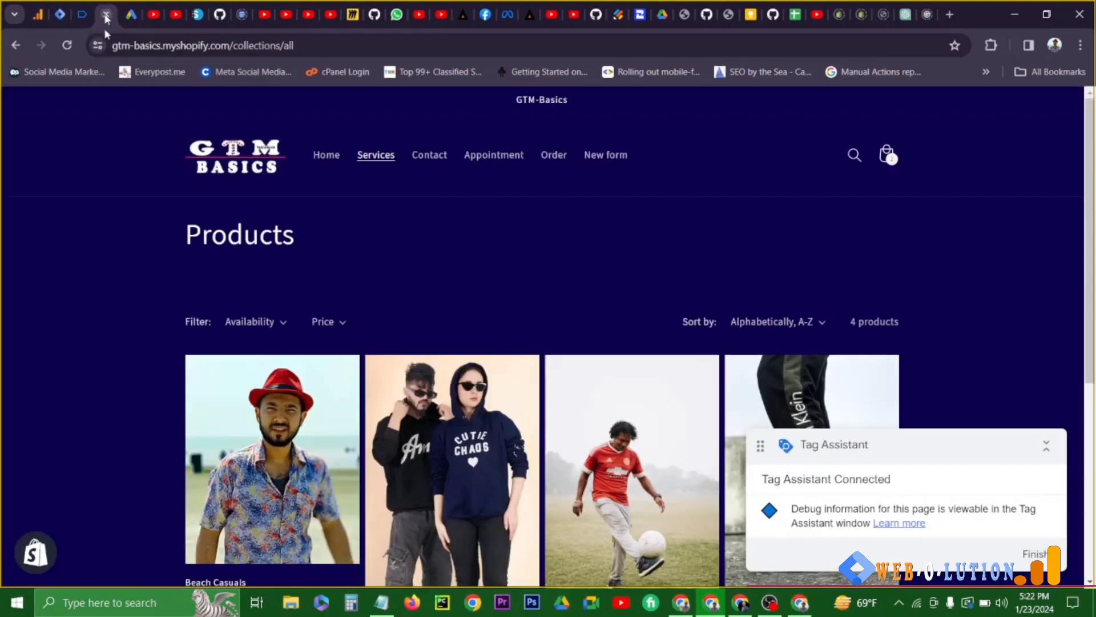
click(81, 14)
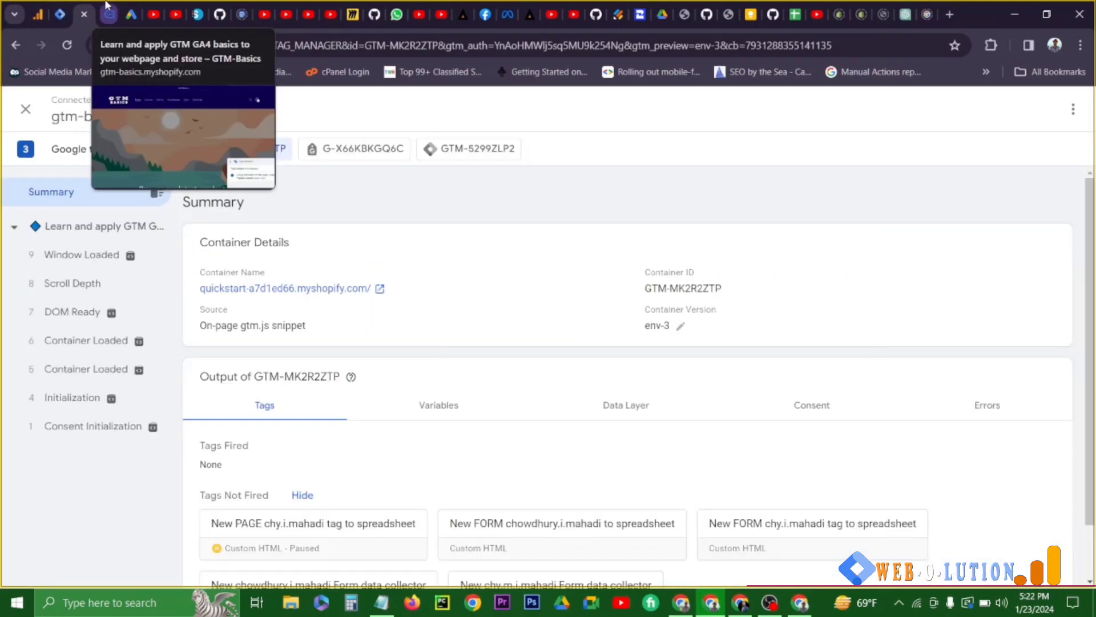
click(106, 15)
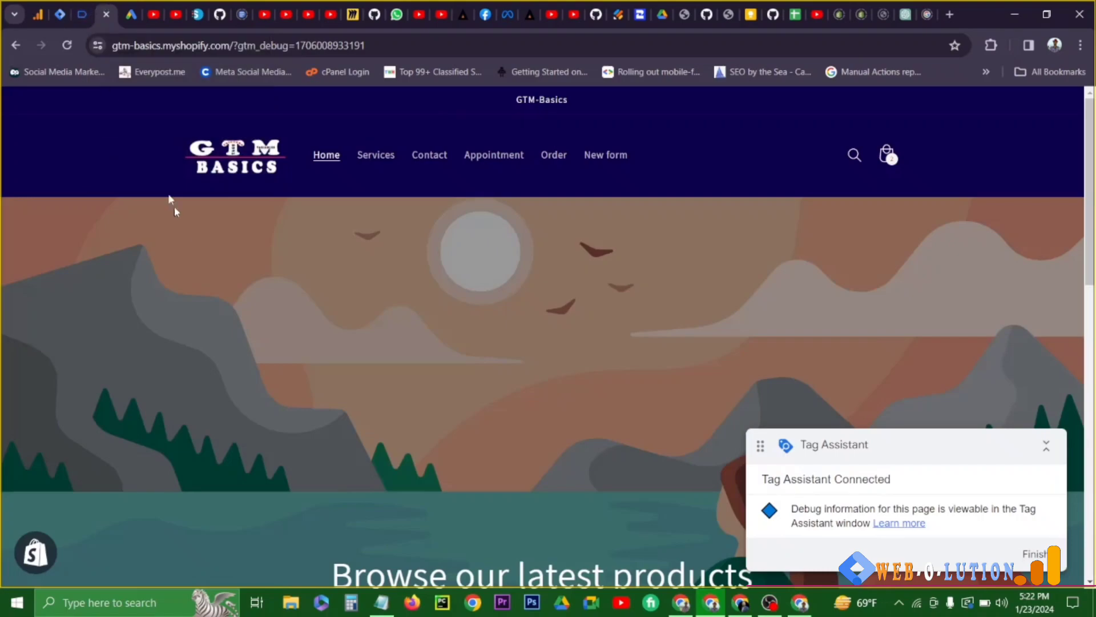
- Examine the Window Loaded event in Tag Assistant and look over the connected store's home page
click(81, 14)
click(108, 254)
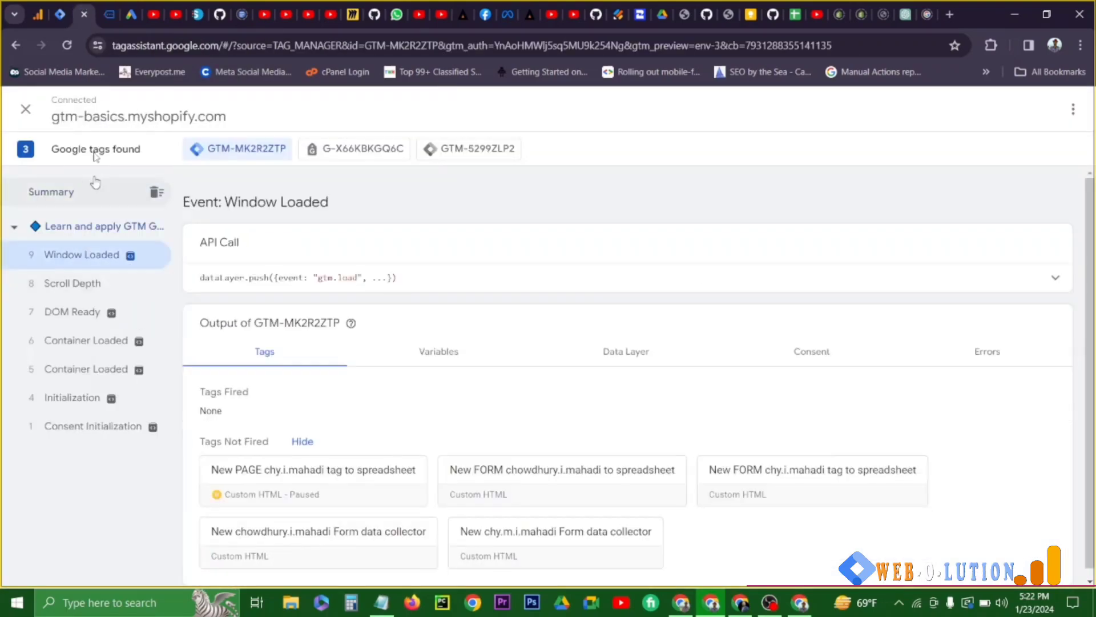
click(106, 14)
scroll(479, 394, down, 4)
scroll(481, 393, up, 3)
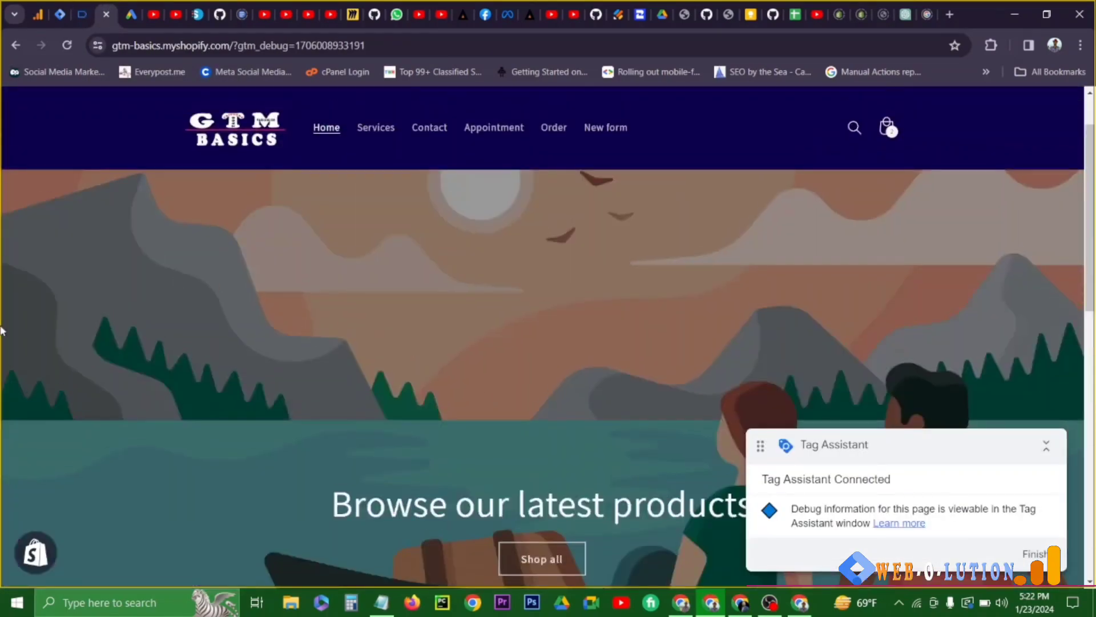
click(89, 8)
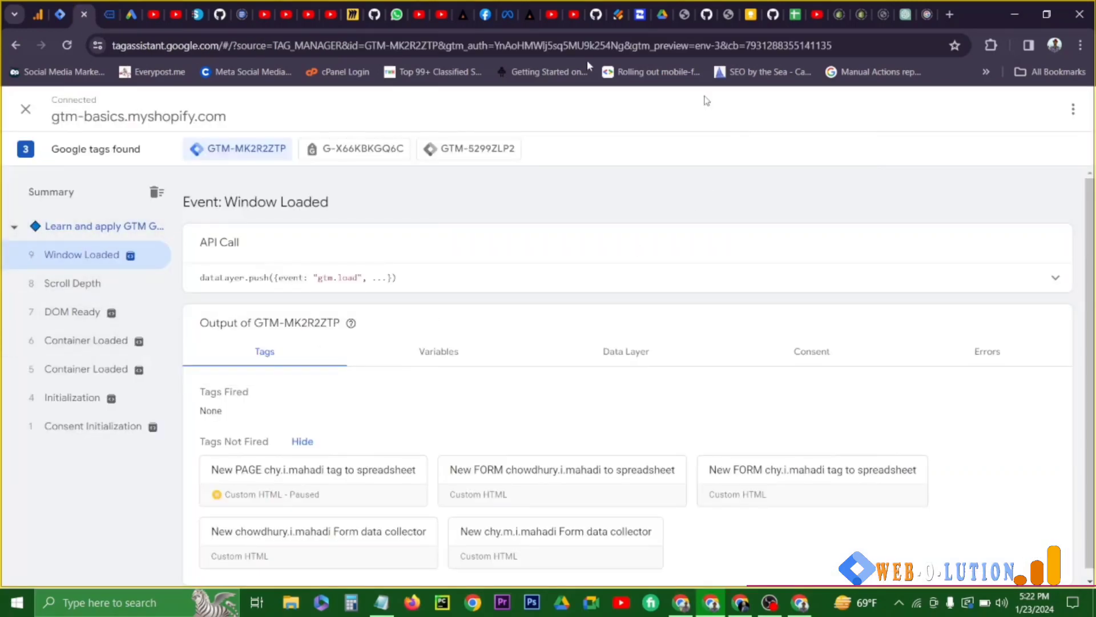
- Reopen the developer tools on the home page's banner area and examine the ID of the image banner div
click(801, 603)
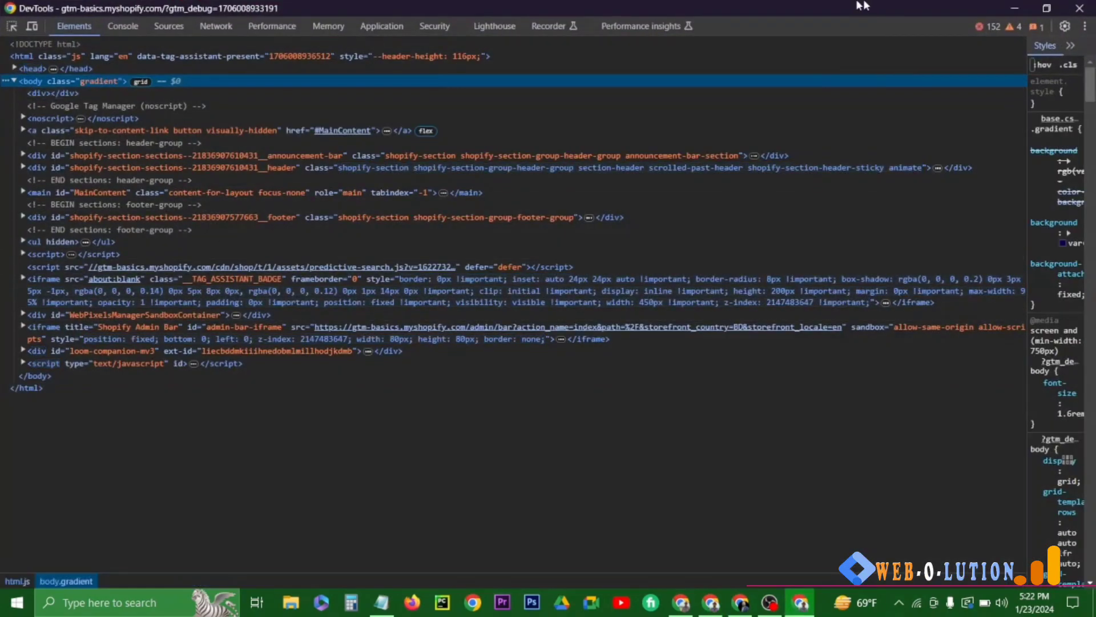
click(1079, 8)
click(108, 7)
right_click(369, 355)
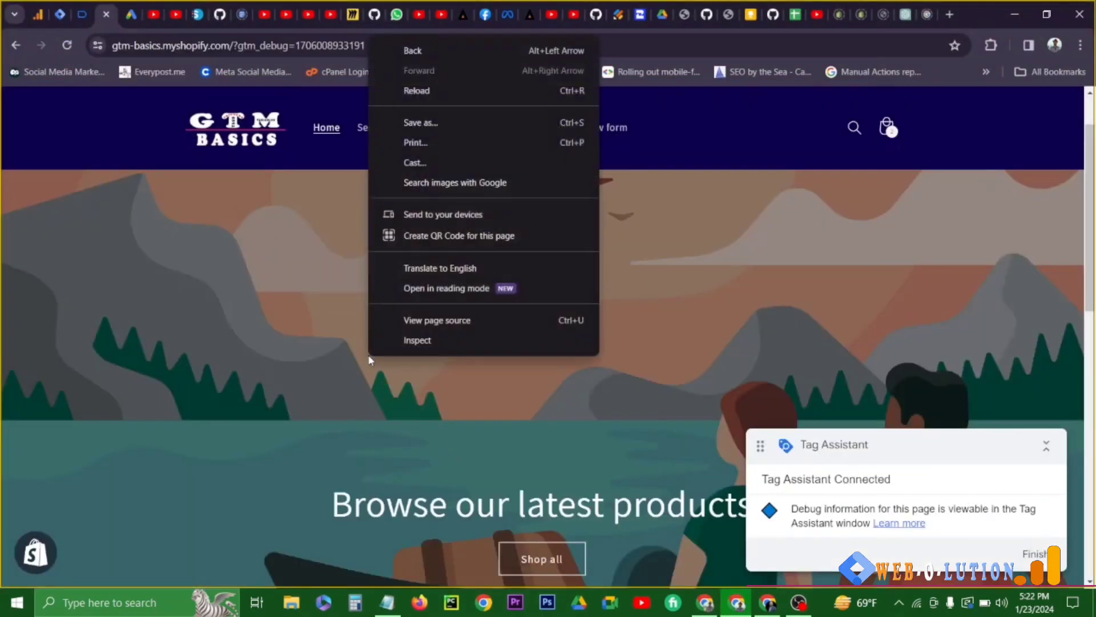
click(402, 340)
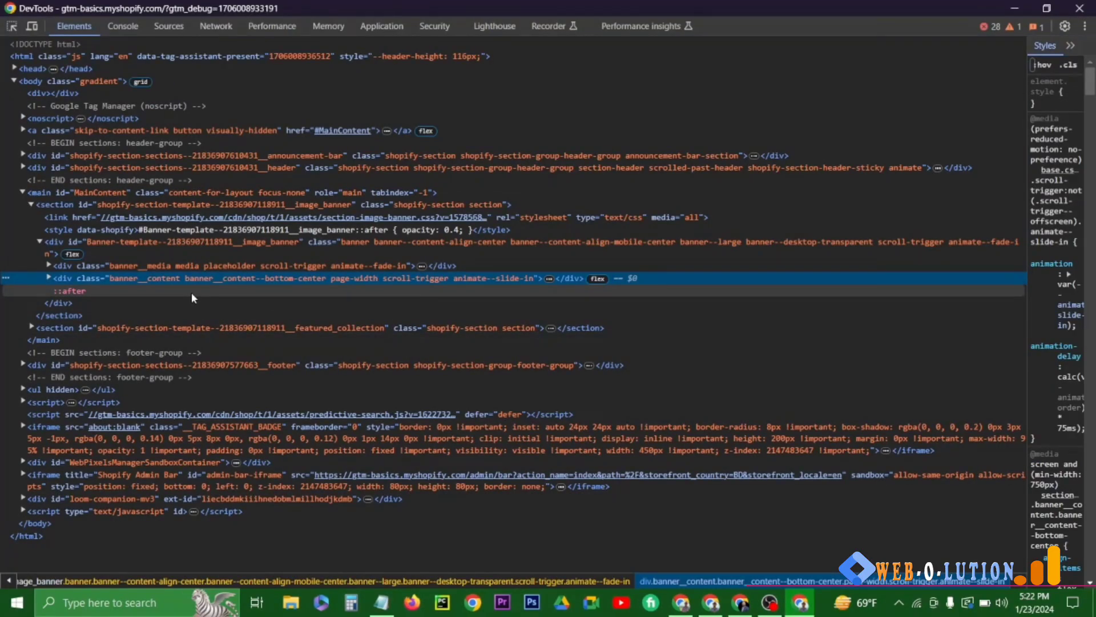
double_click(103, 242)
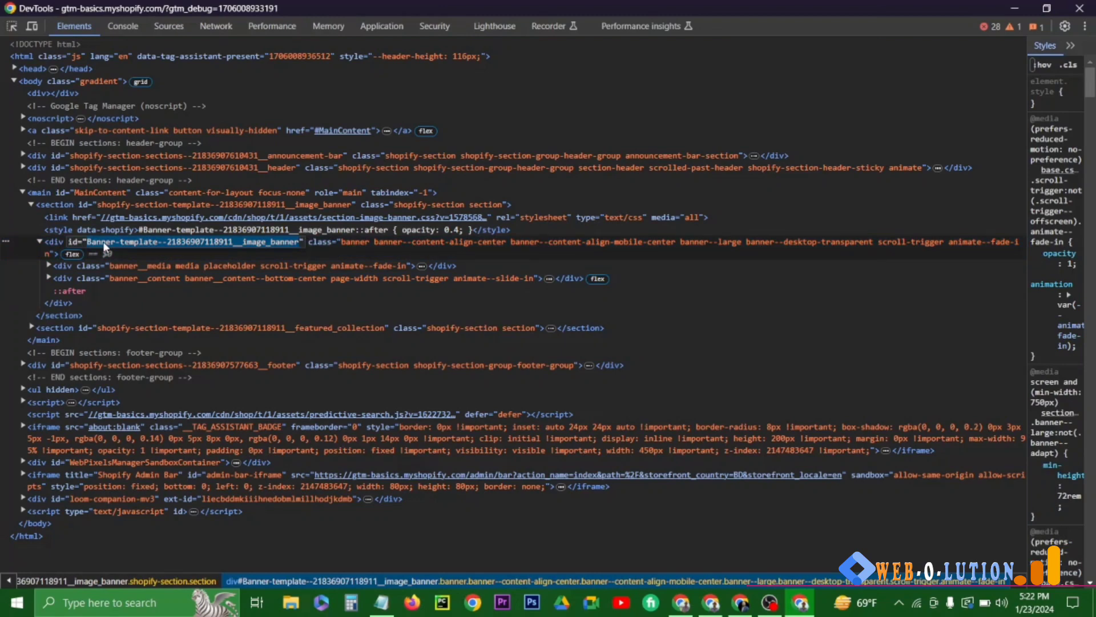
click(123, 27)
text(document.querySelector)
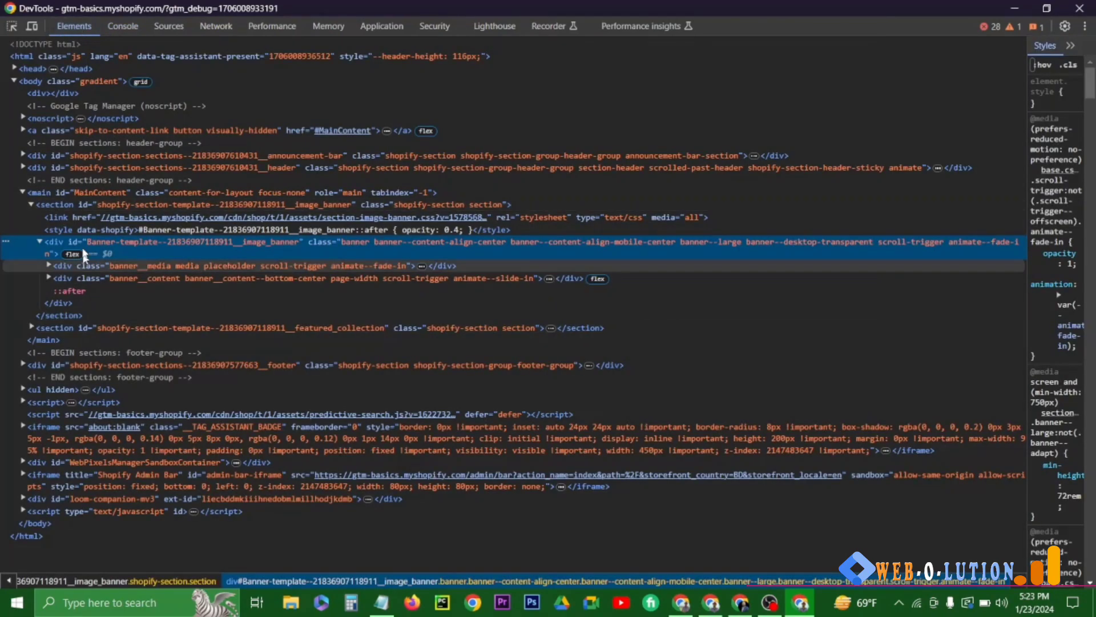
double_click(121, 207)
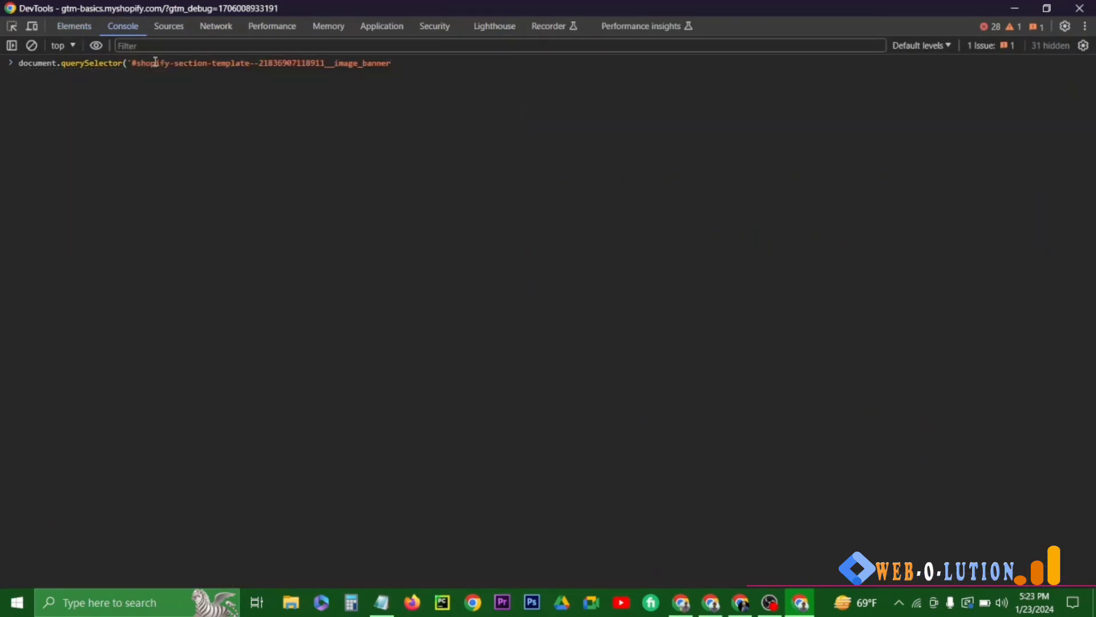
text(div)
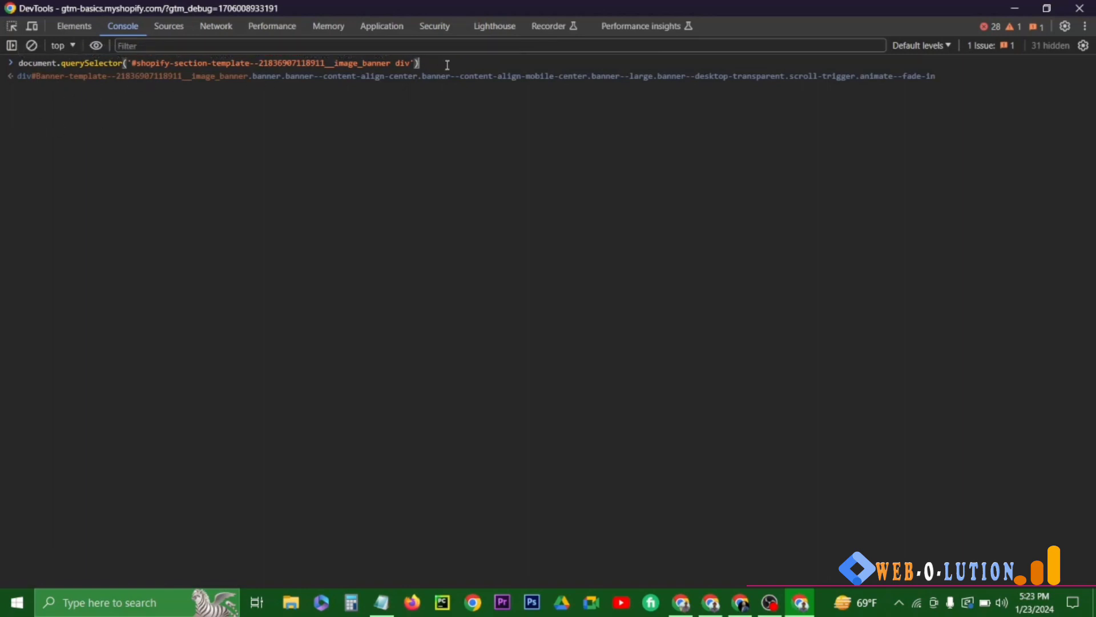
- Extend the banner div query with .getAttribute('id') and compare the returned ID with the page markup
click(94, 26)
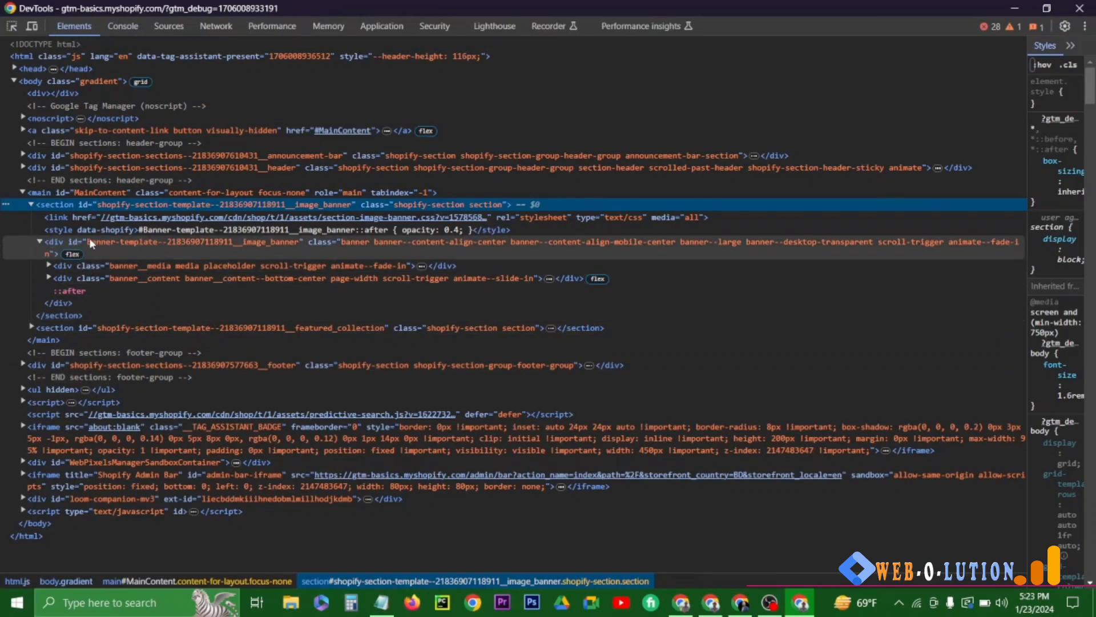
click(120, 26)
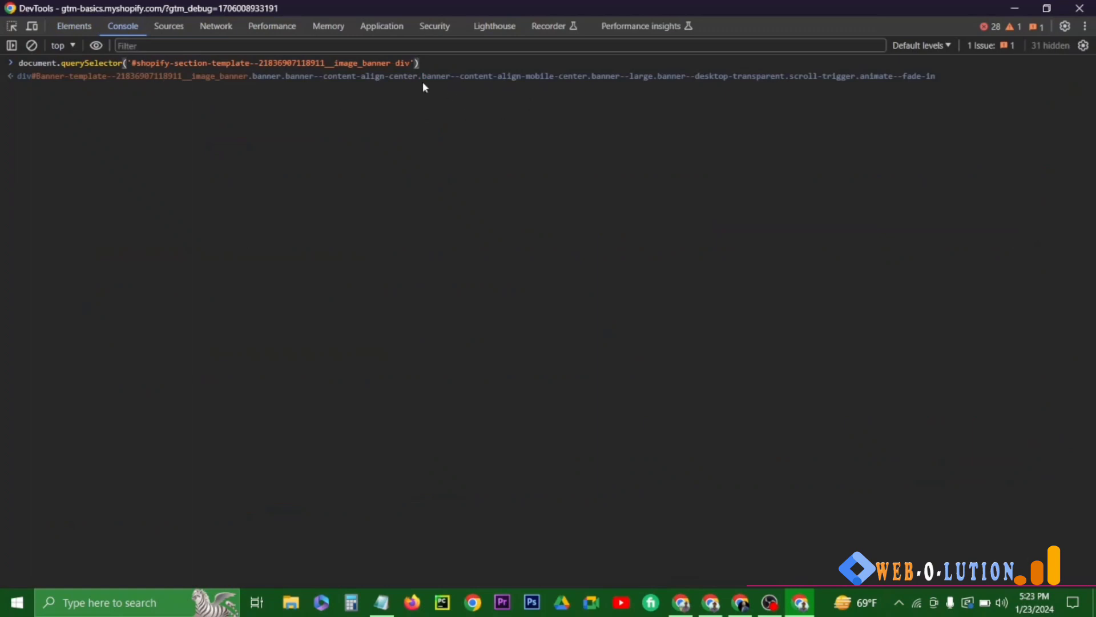
text(.getAttribute('id'))
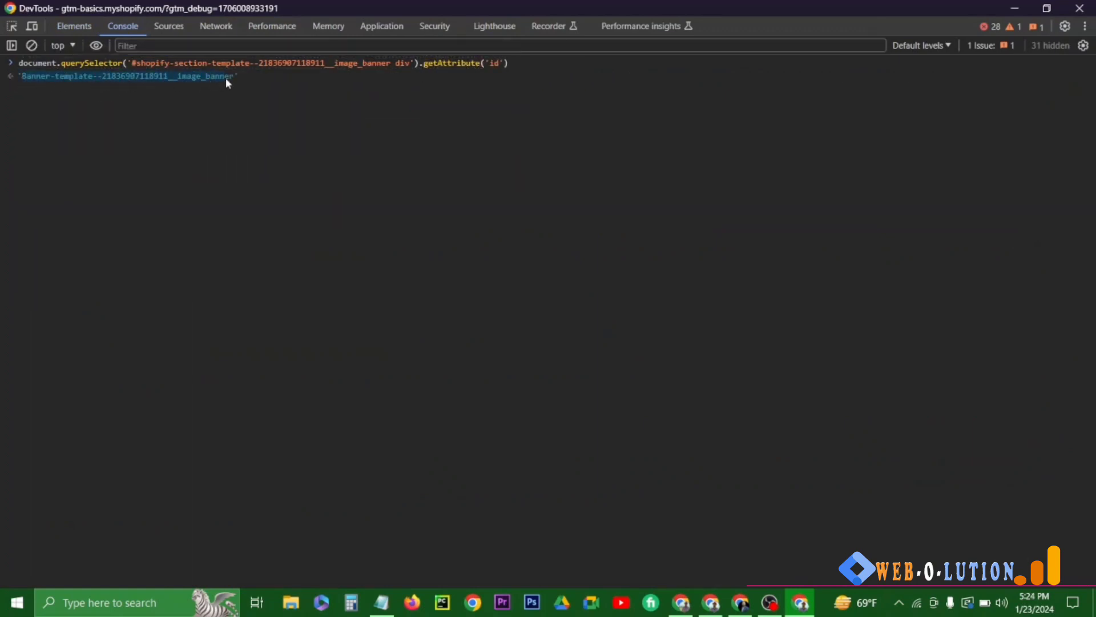
click(74, 26)
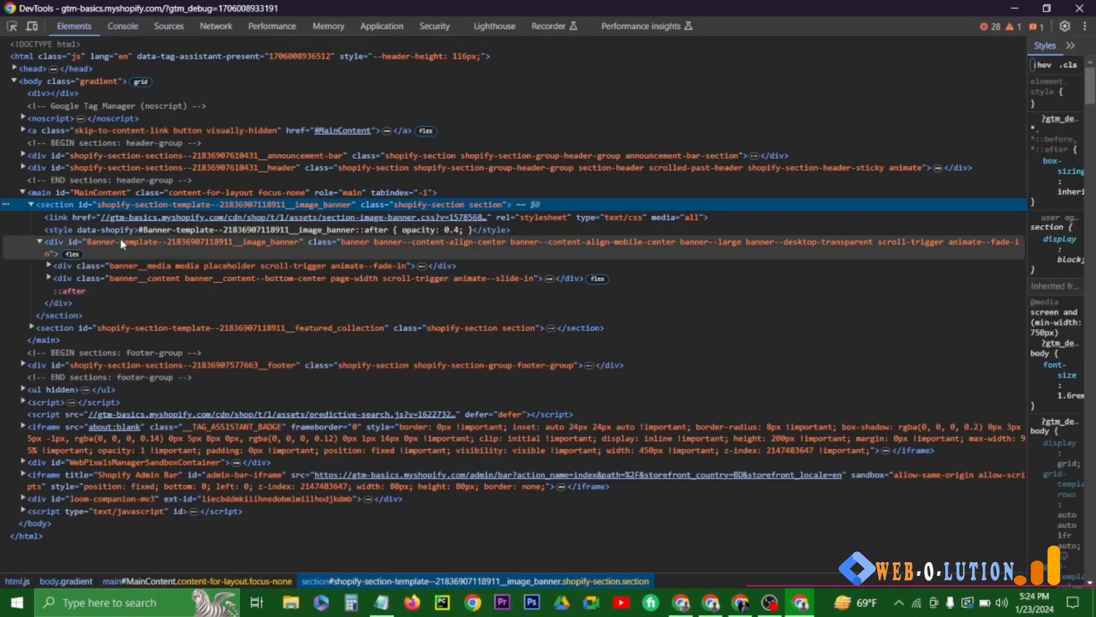
double_click(177, 241)
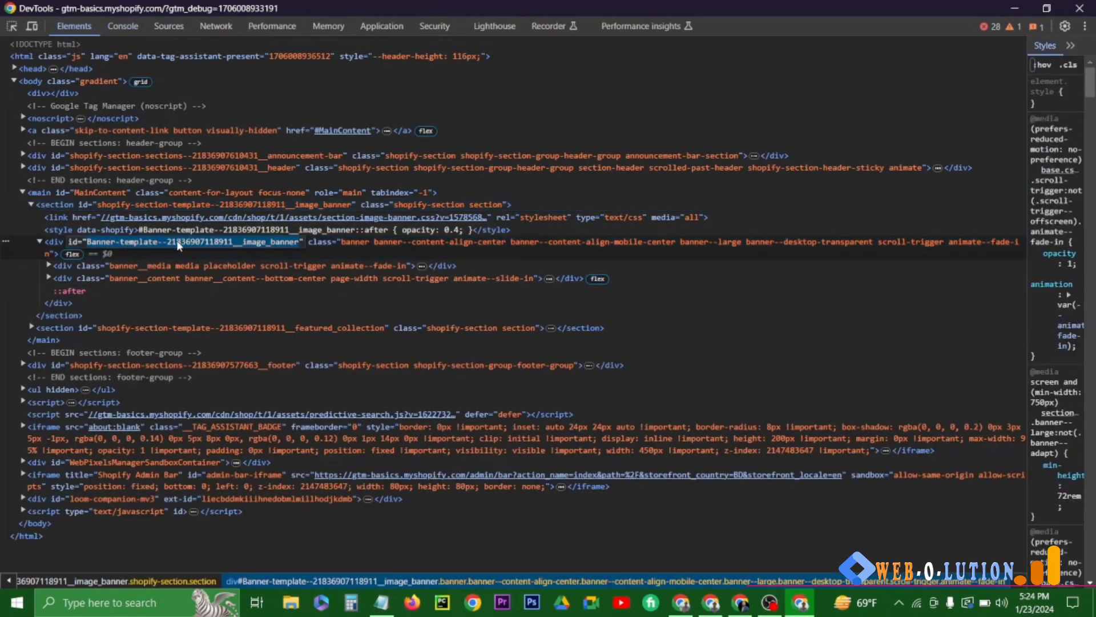
click(123, 26)
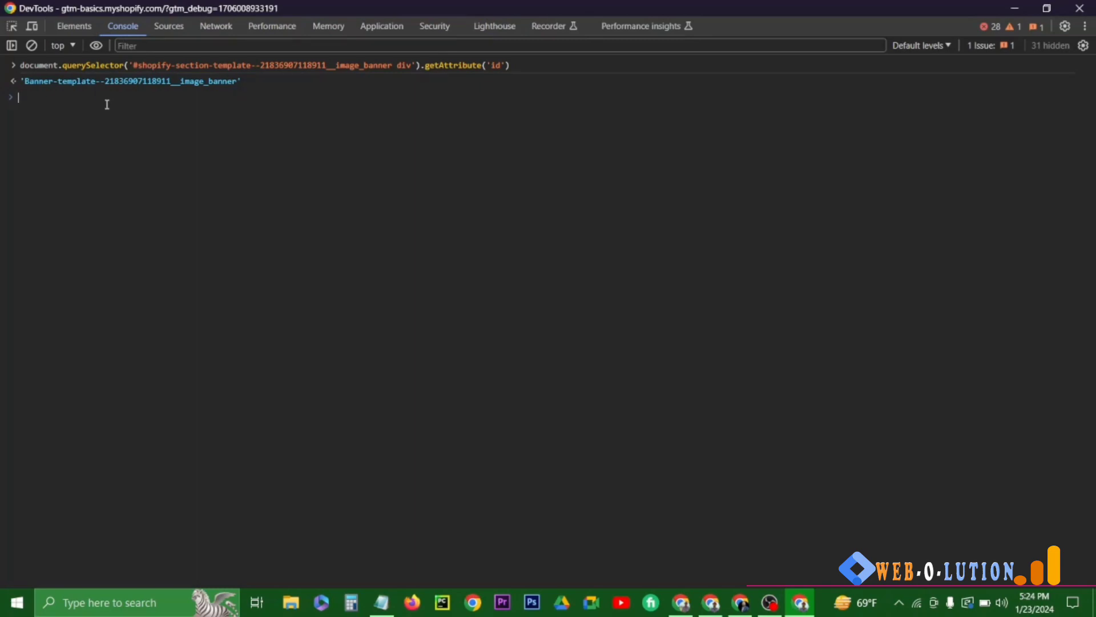
- Try to run an anonymous function draft declaring mainPage and servicePage with the image banner ID query
text(function(){)
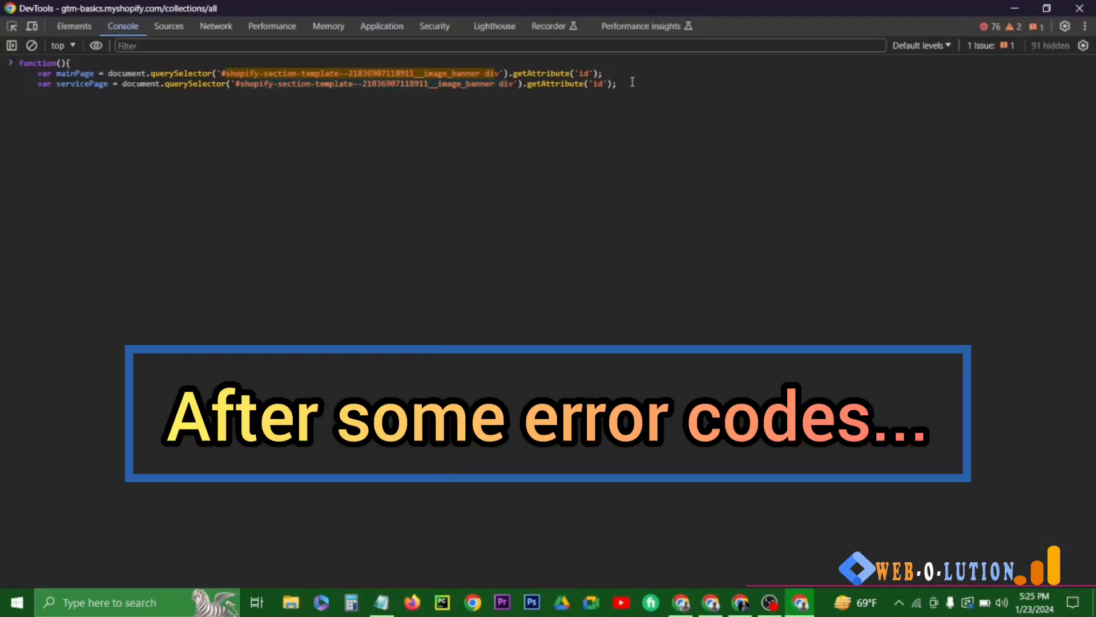
key(Return)
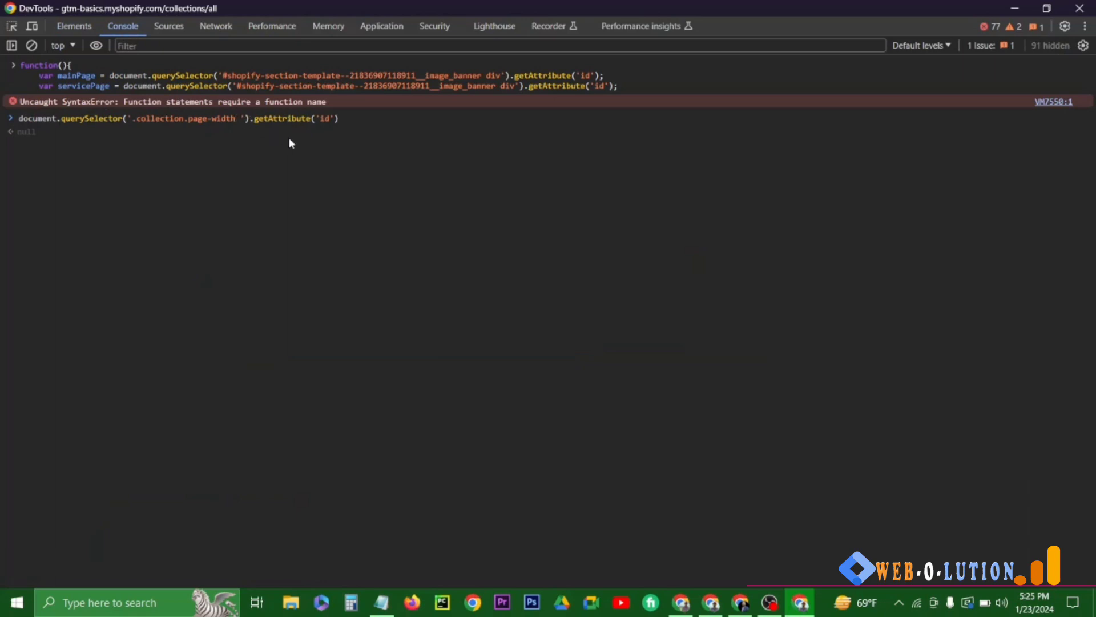
- Query the ID of the '.collection.page-width ul' element on the services page and compare it with the markup
text(ul)
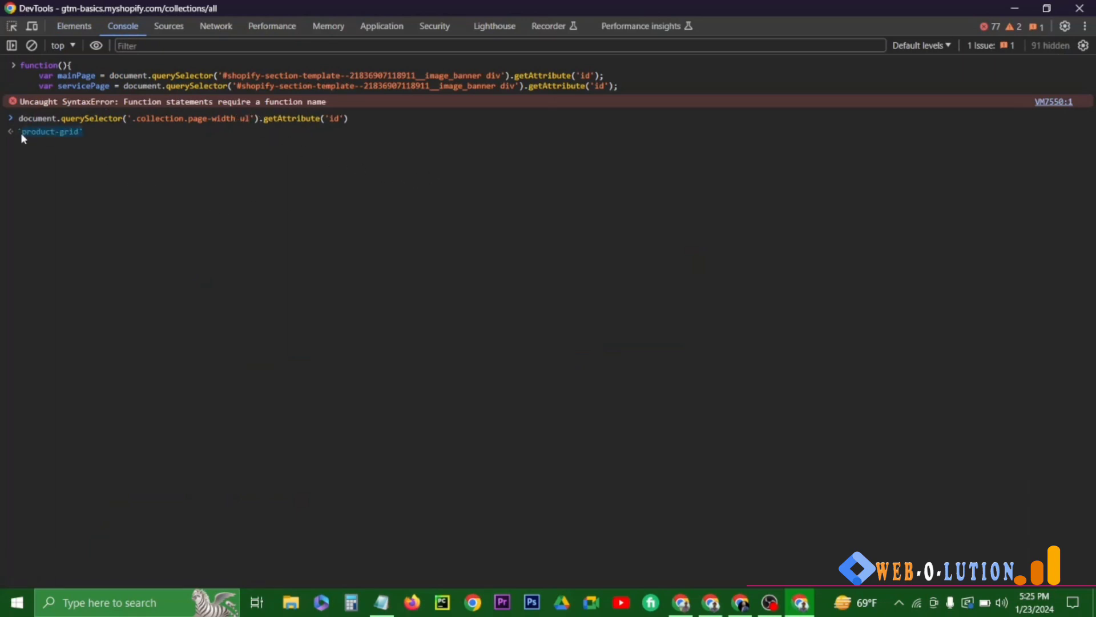
click(74, 26)
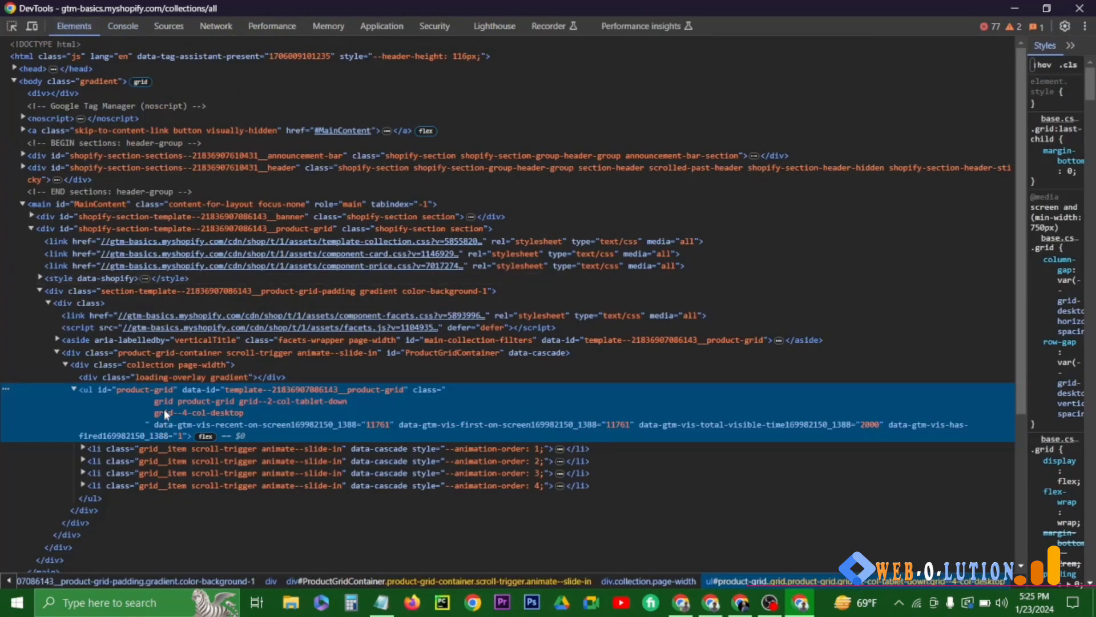
click(123, 26)
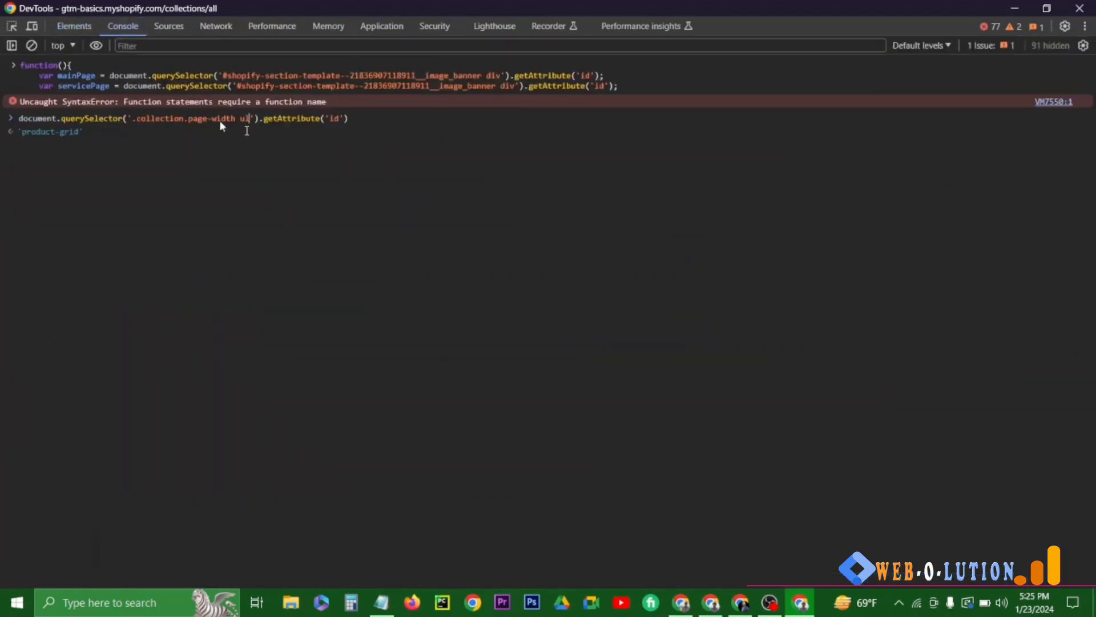
- Clear the console output and the pending query
key(End)
key(ctrl+l)
key(ctrl+a)
key(BackSpace)
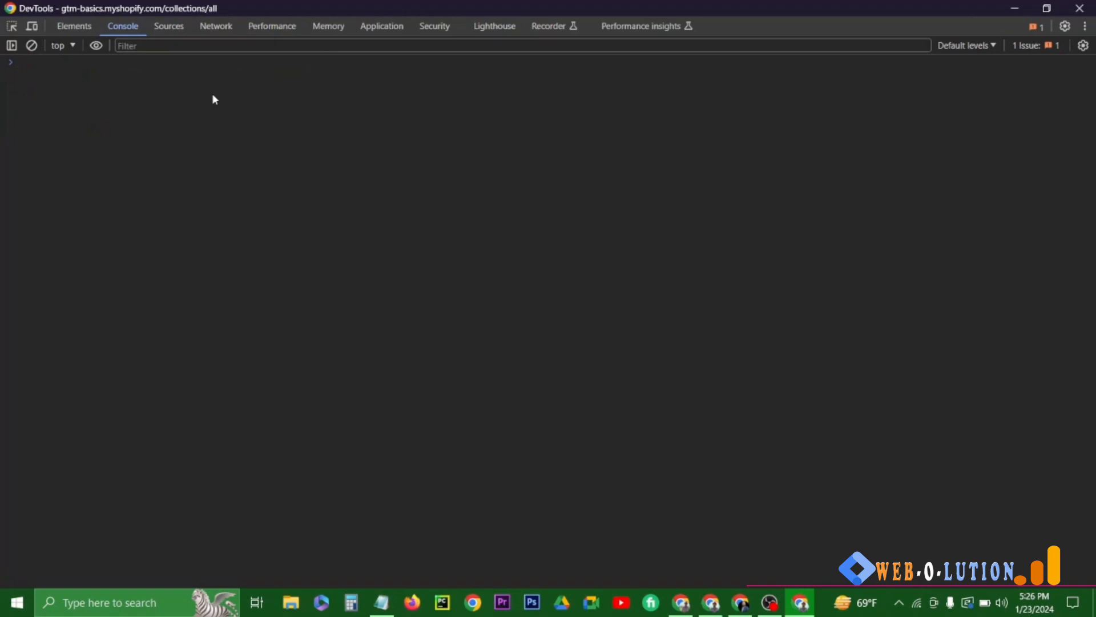
- Write an anonymous function declaring mainPageIdElement, servicePageIdElement and contactPageIdElement from the banner div, '.collection.page-width ul' and '.shopify-section.section form'
text(function)
key(BackSpace)
key(BackSpace)
key(BackSpace)
key(BackSpace)
text(tion)
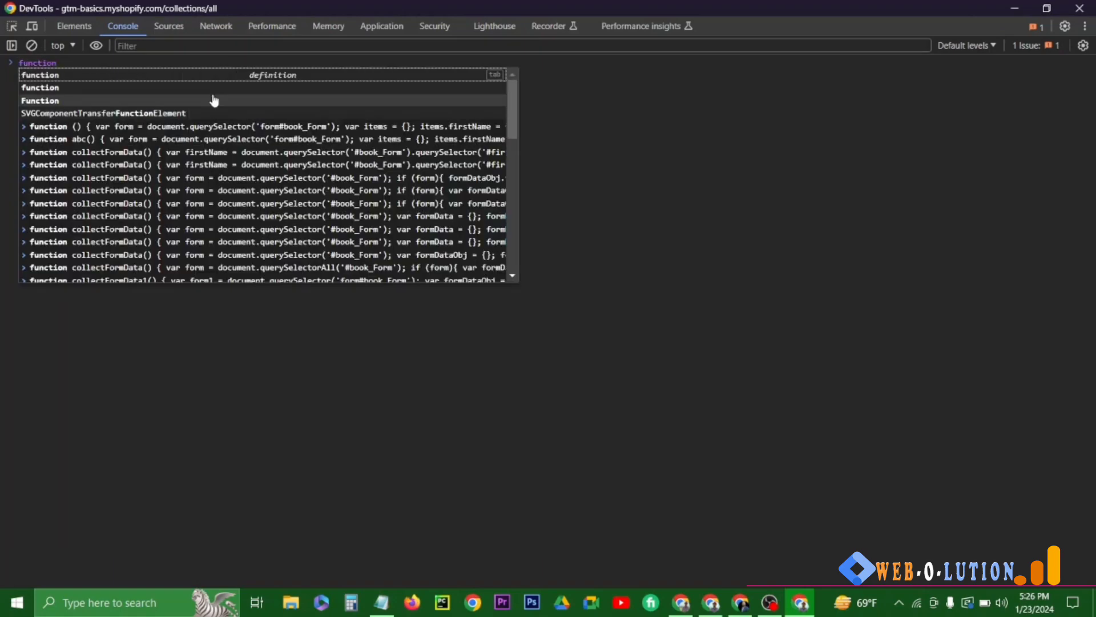
text((){)
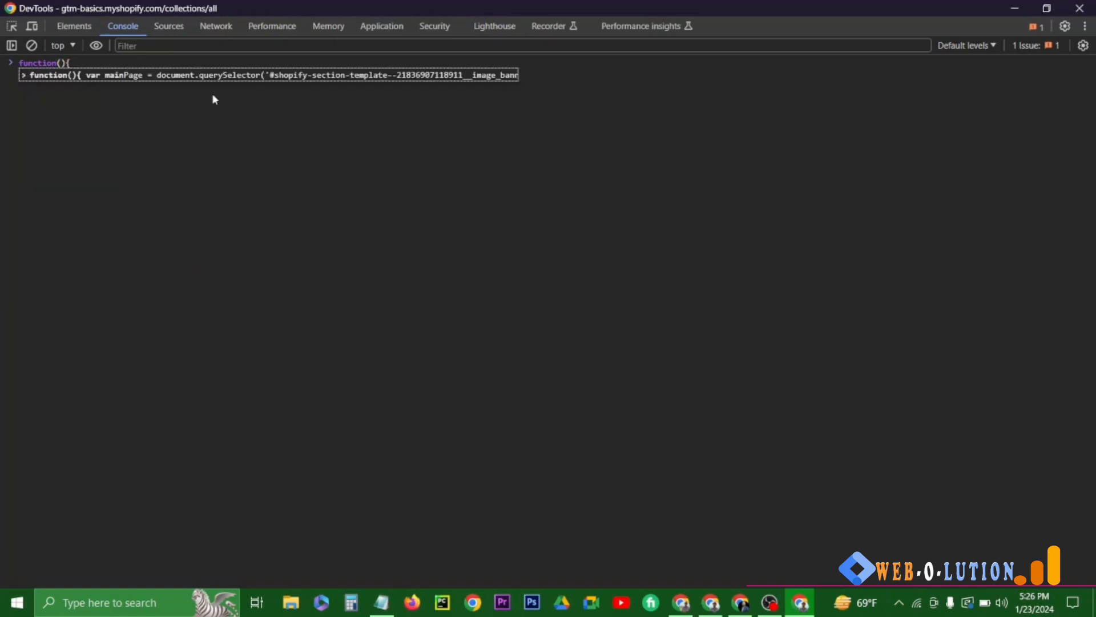
key(shift+Return)
text(var mainPage =)
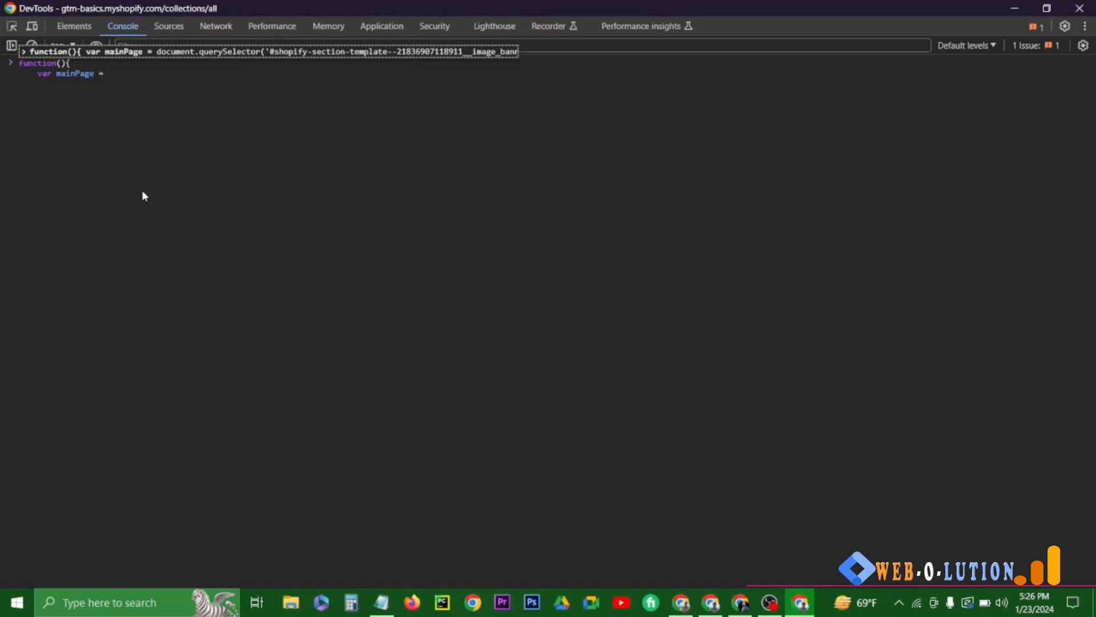
text( ul)
key(BackSpace)
key(BackSpace)
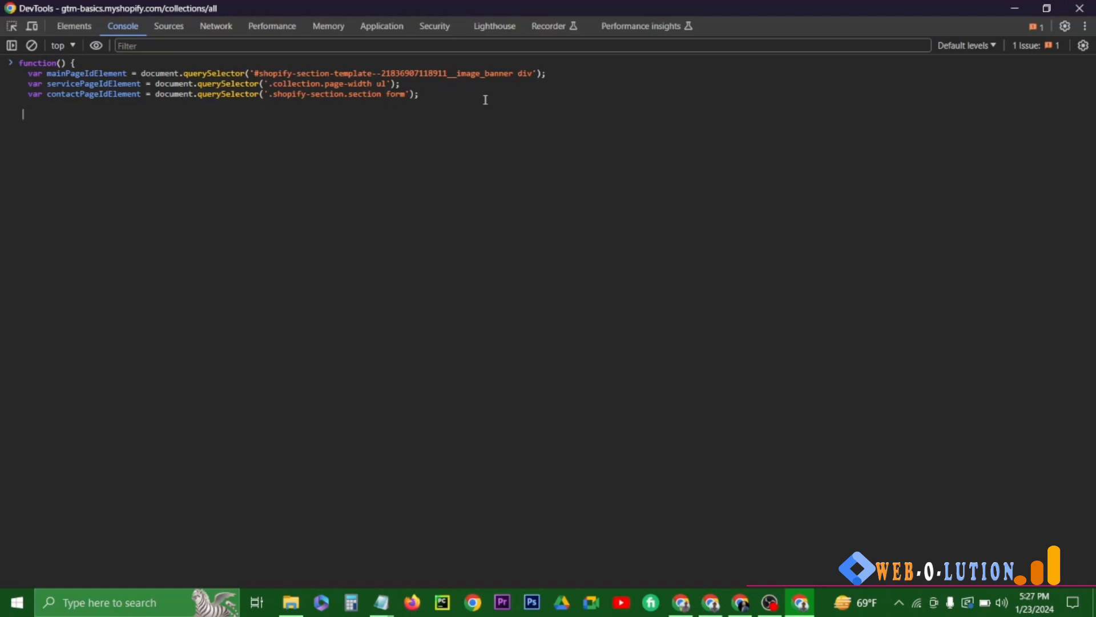
- Add mainPageId and servicePageId variables that take their element's id attribute, or an empty string when the element is missing
text(mainPageIdElement ? mainPageIdElement.getAttribute('id'):'';)
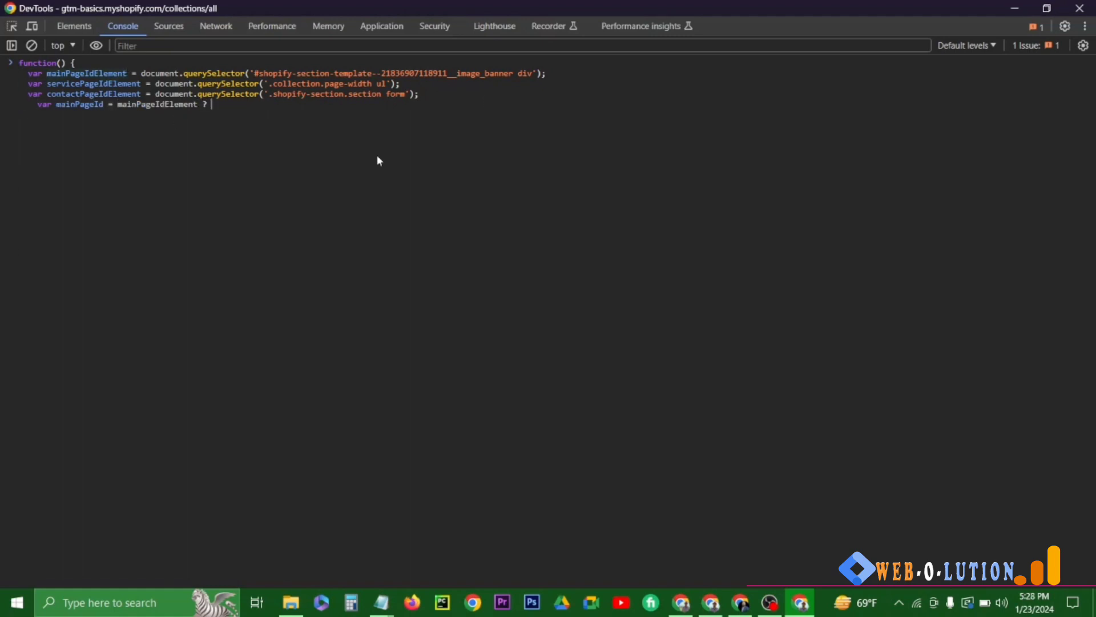
click(418, 107)
key(Return)
text(var mainPageId = mainPageIdElement ? mainPageIdElement.getAttribute('id'):'';)
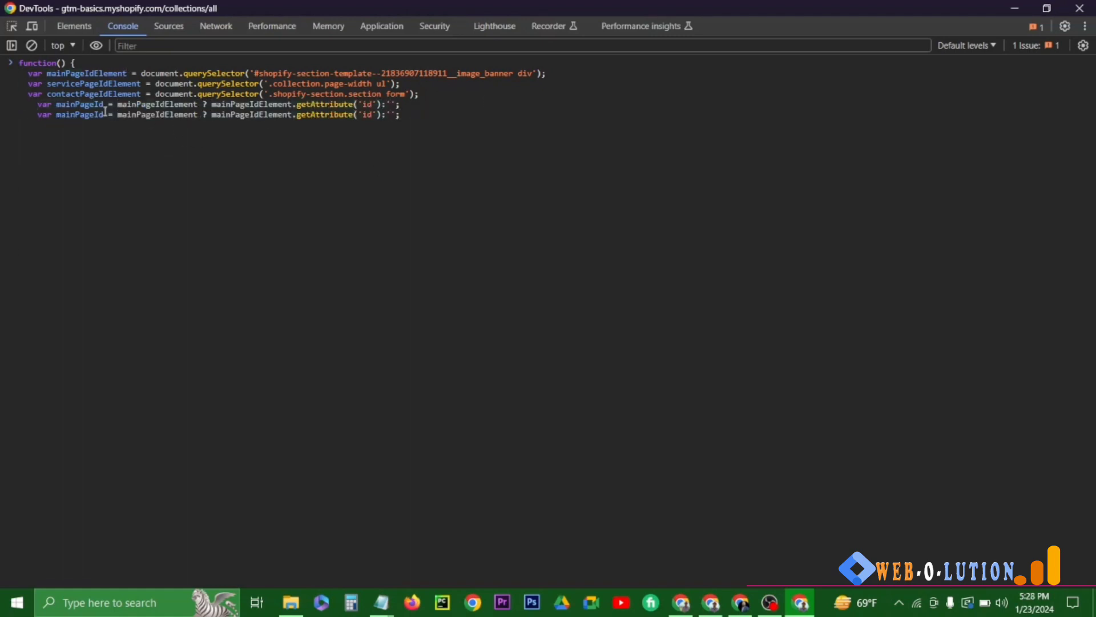
drag(198, 115, 276, 132)
text(servicePageIdElement)
key(ctrl+z)
double_click(158, 115)
key(ctrl+v)
double_click(266, 115)
- Add a matching contactPageId variable based on contactPageIdElement, and separate the ID variables from the element declarations with a blank line
key(ctrl+v)
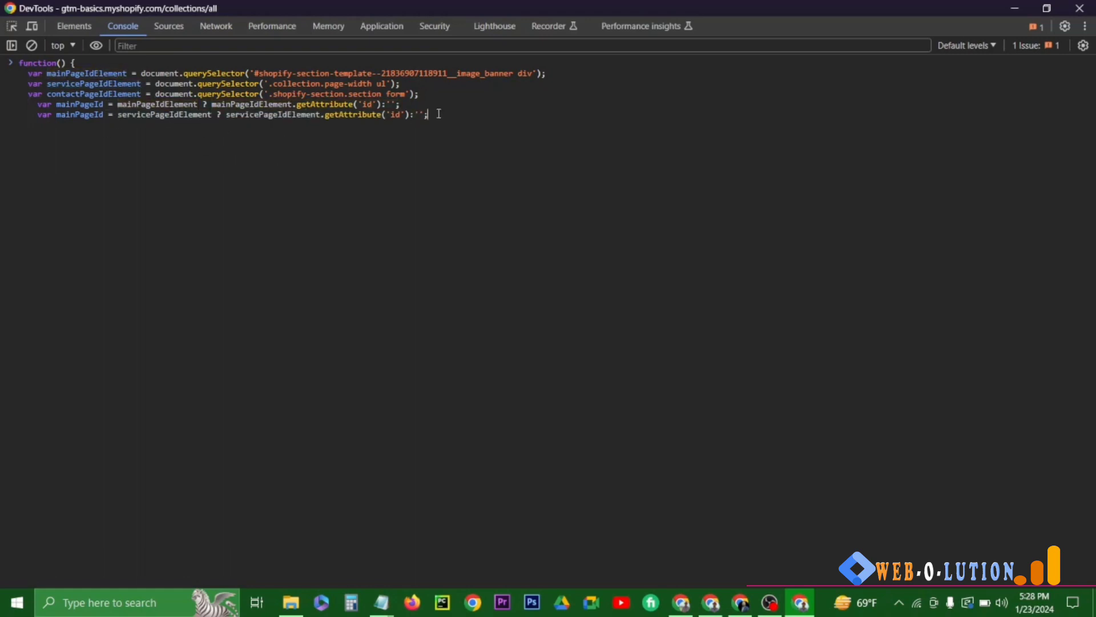
text(service)
click(450, 114)
key(Return)
text(var servicePageId = servicePageIdElement ? servicePageIdElement.getAttribute('id'):'';)
click(38, 105)
key(Return)
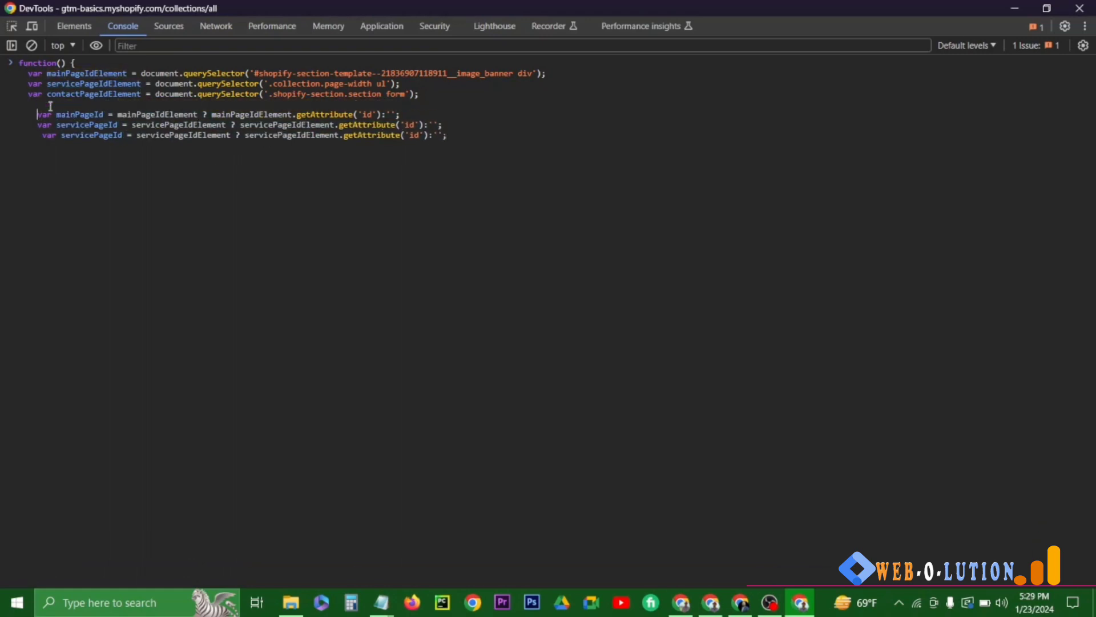
key(Down)
key(Down)
key(Delete)
drag(57, 136, 89, 136)
text(contact)
double_click(280, 136)
text(contactPageIdElement)
click(460, 138)
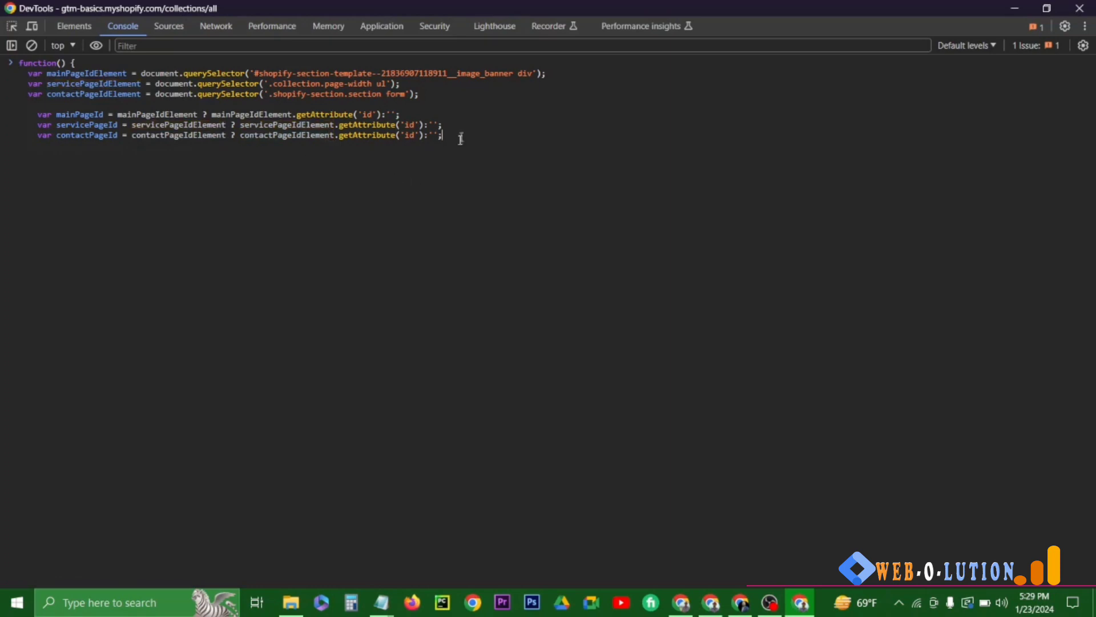
- Add a return statement giving mainPageId || servicePageId || contactPageId || '' after a blank line
key(Return)
key(Return)
text(return mainPageId || servicePageId || s)
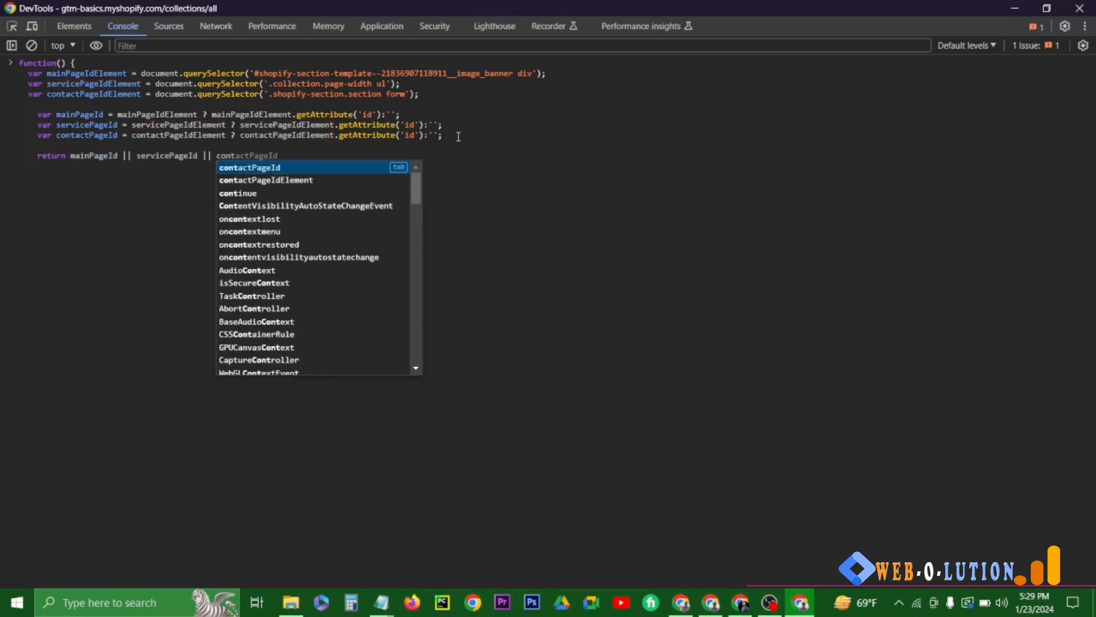
text(ontactPageId ||)
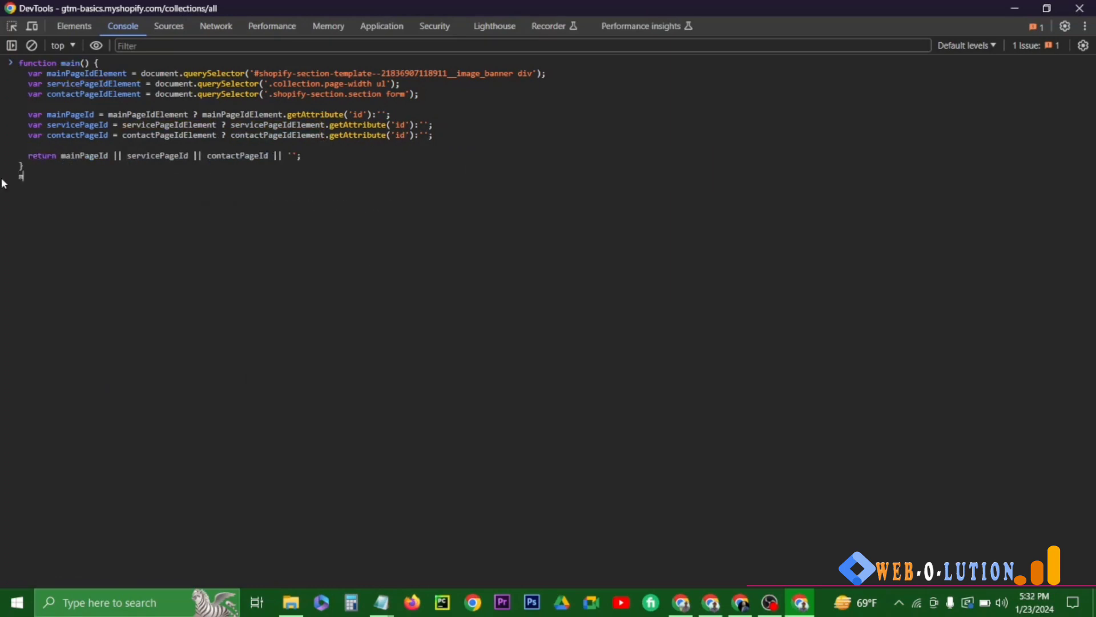
- Run the main() function on the services page and compare its returned ID with the page markup
text(ain();)
key(Return)
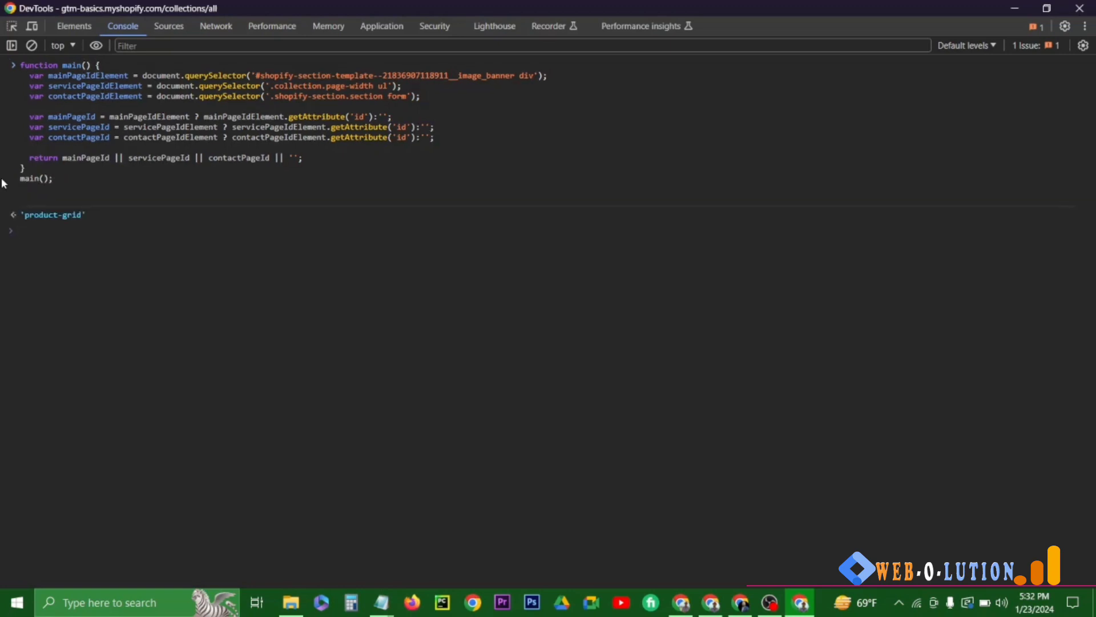
drag(86, 216, 21, 220)
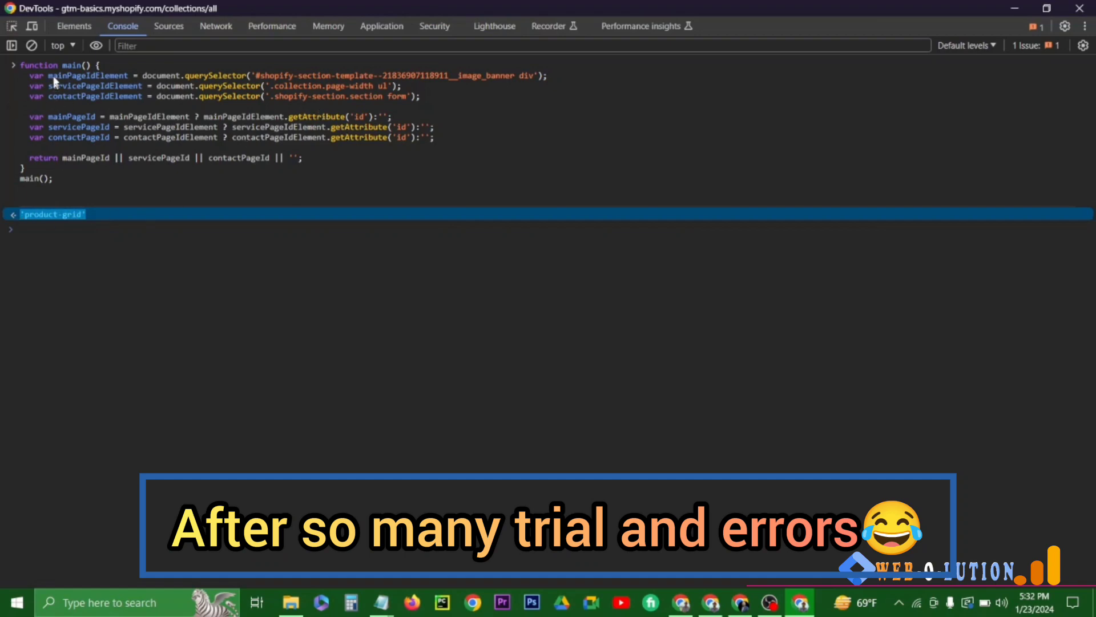
click(74, 26)
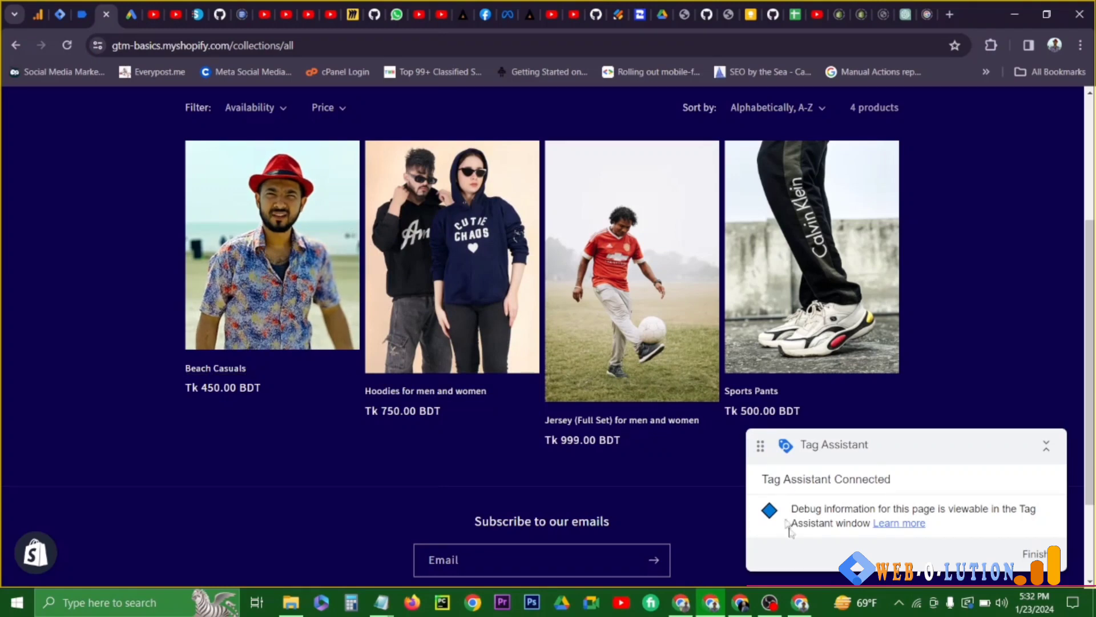
- Review the product grid's id in the collection page markup alongside the ID function in the console
click(801, 605)
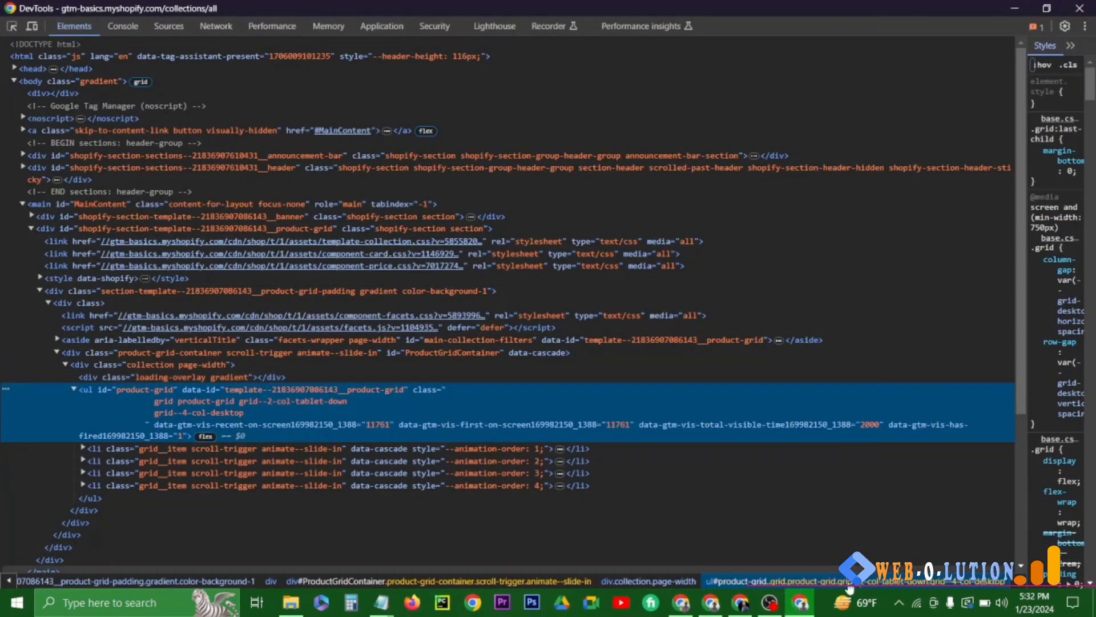
click(712, 609)
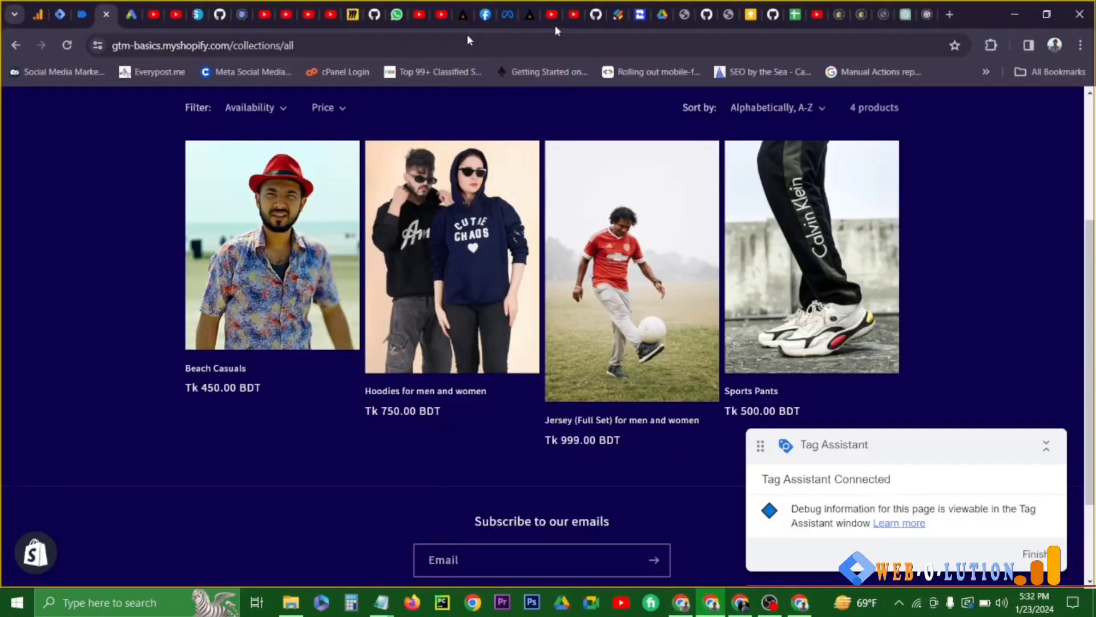
click(801, 606)
click(123, 26)
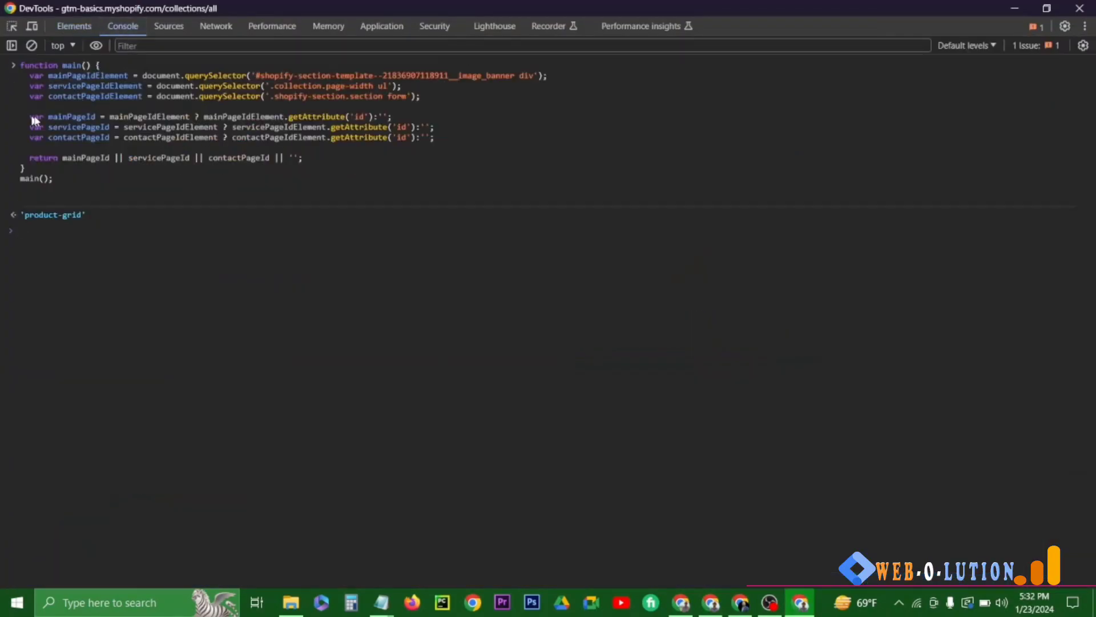
click(711, 604)
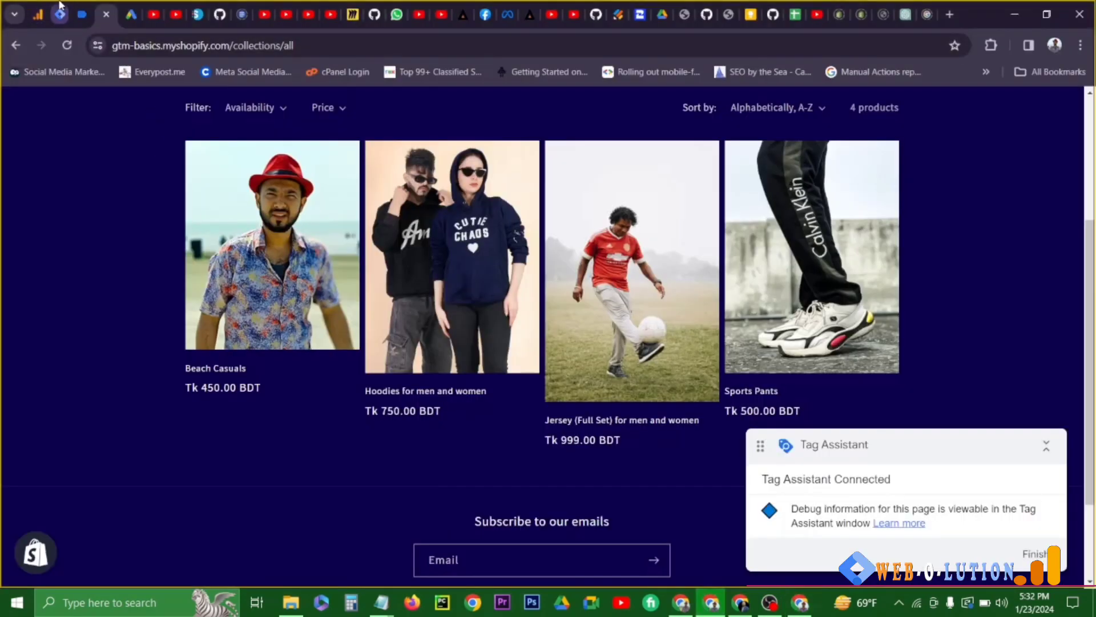
- Create a new user-defined variable in Tag Manager and name it "page view element trigger"
click(69, 12)
click(79, 350)
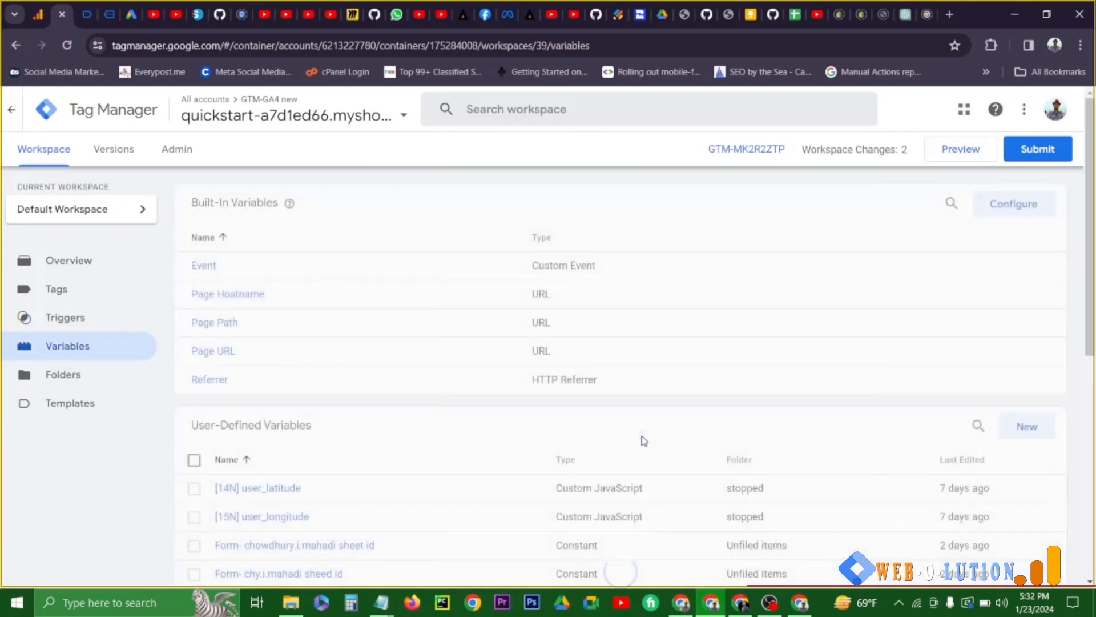
click(1030, 426)
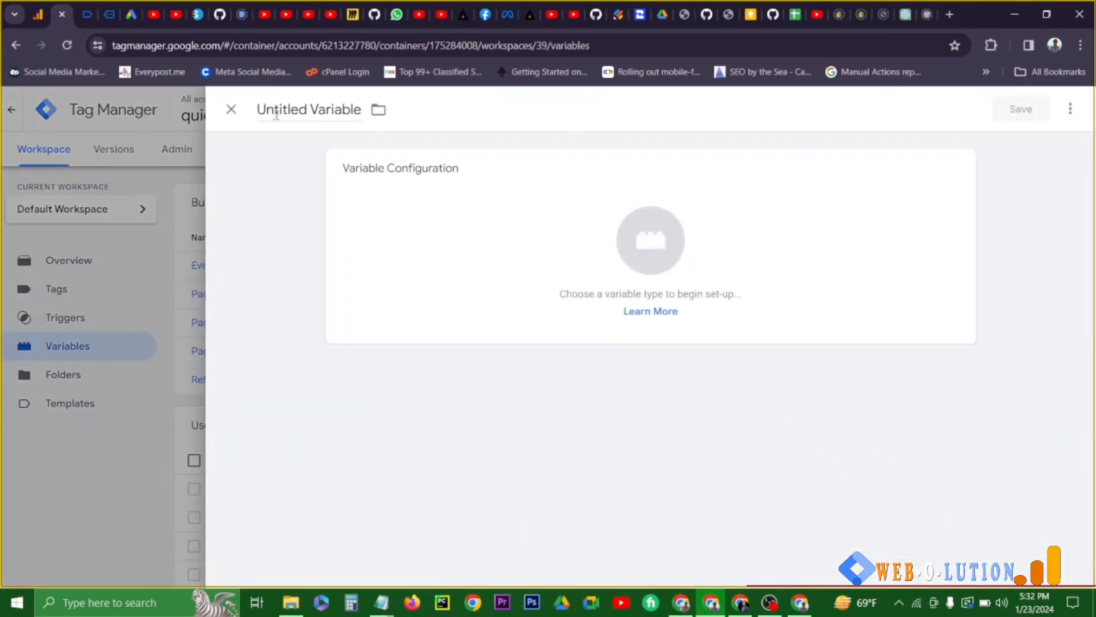
drag(258, 115, 366, 124)
text(page vi)
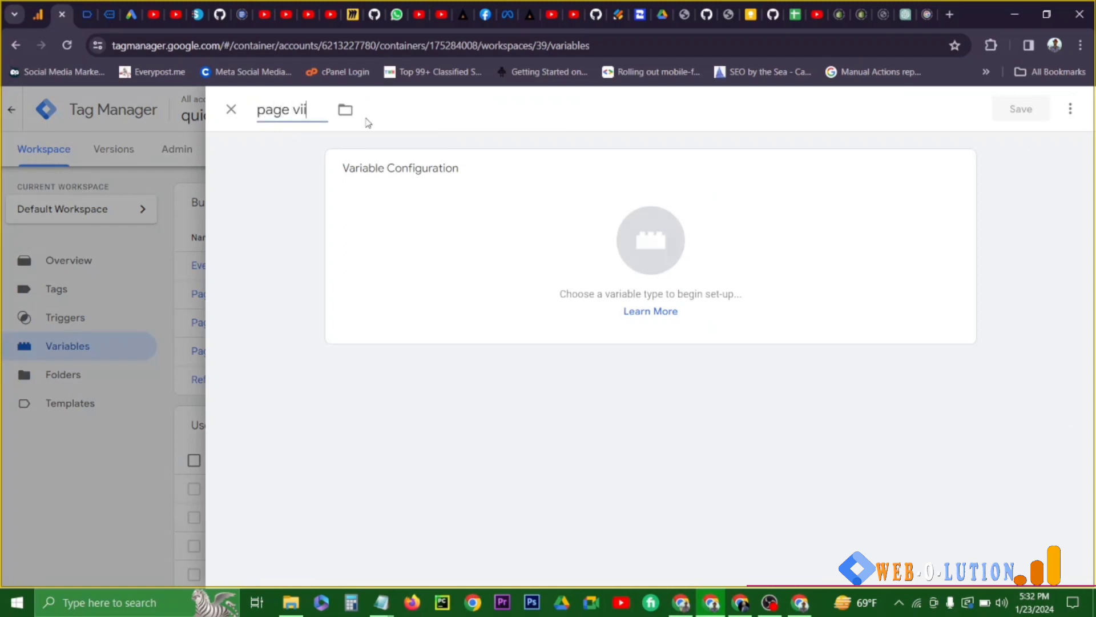
text(ew elemetn)
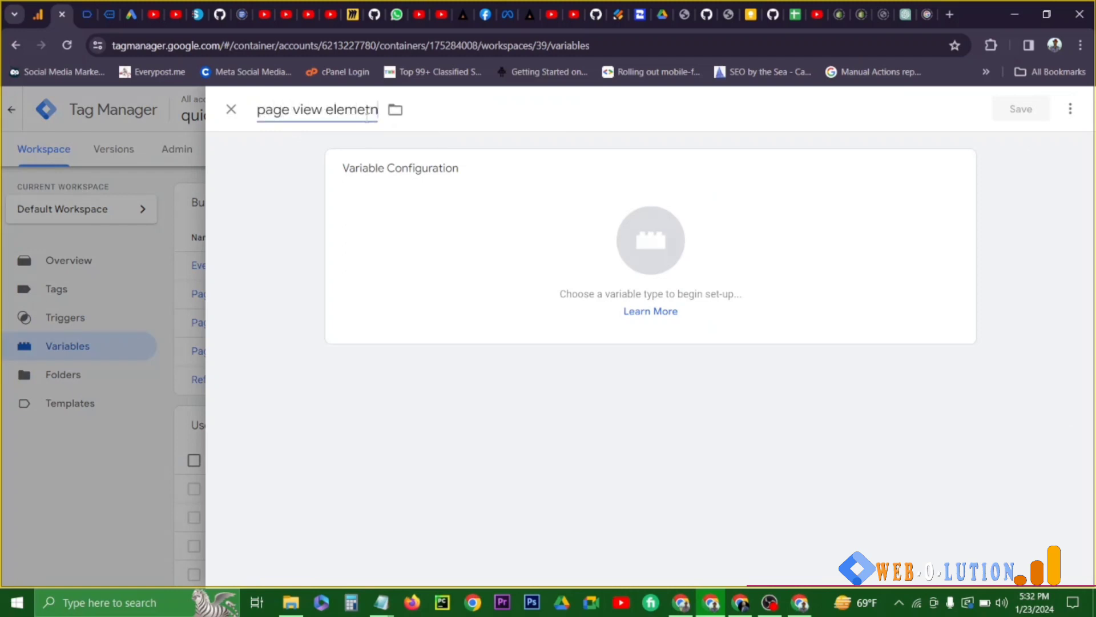
key(BackSpace)
key(BackSpace)
text(nt trigger)
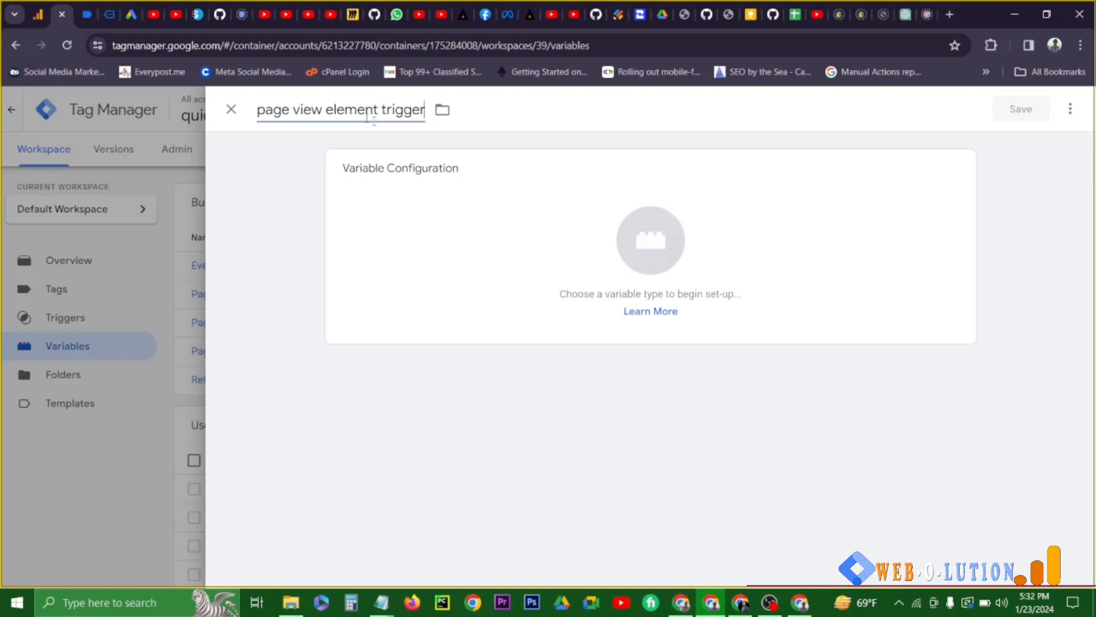
- Make the variable a Custom JavaScript type, paste in the function returning the first non-empty page element ID, and save it
click(435, 220)
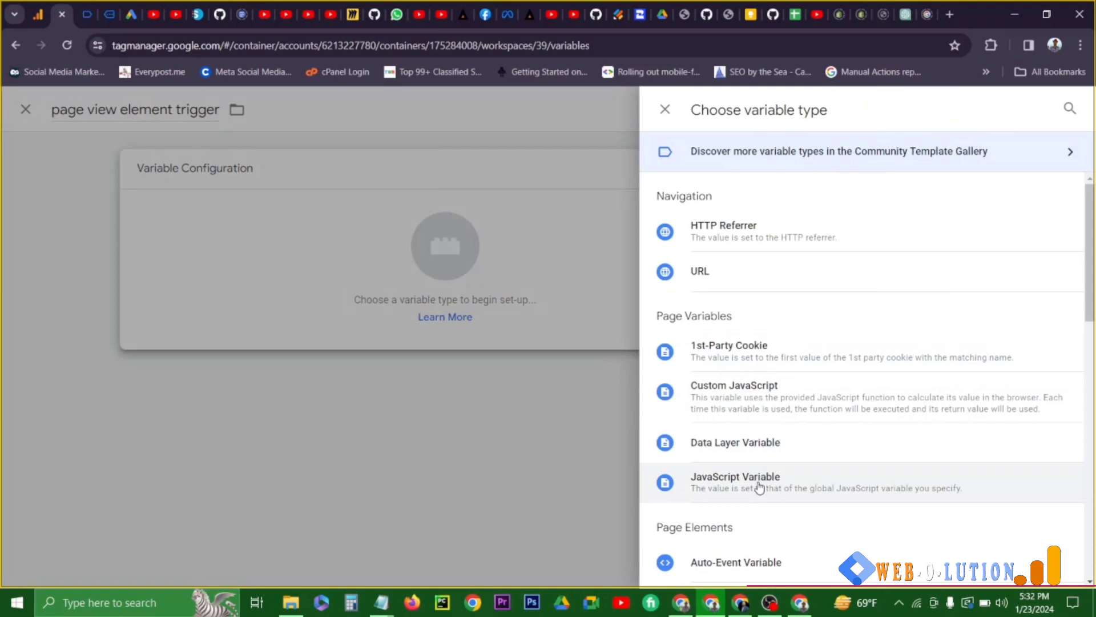
click(747, 400)
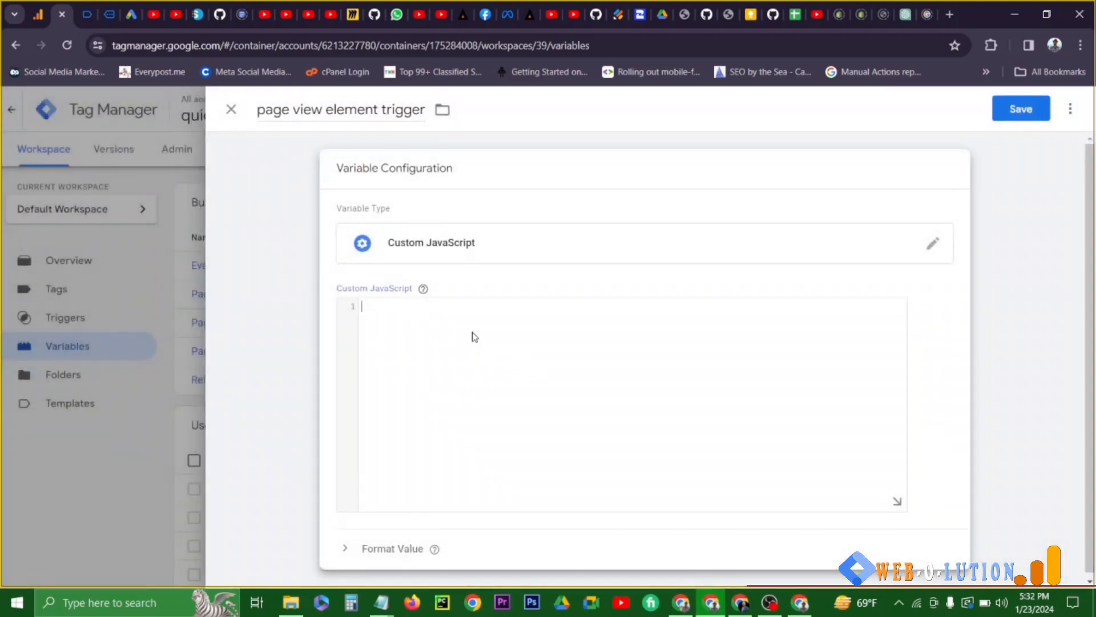
key(ctrl+v)
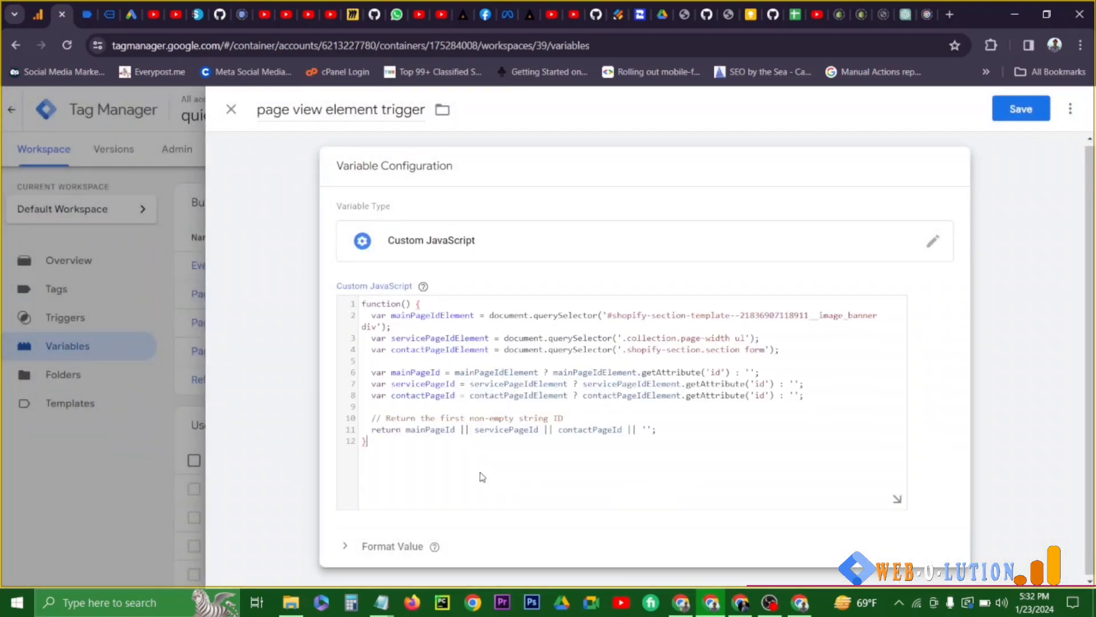
click(1021, 109)
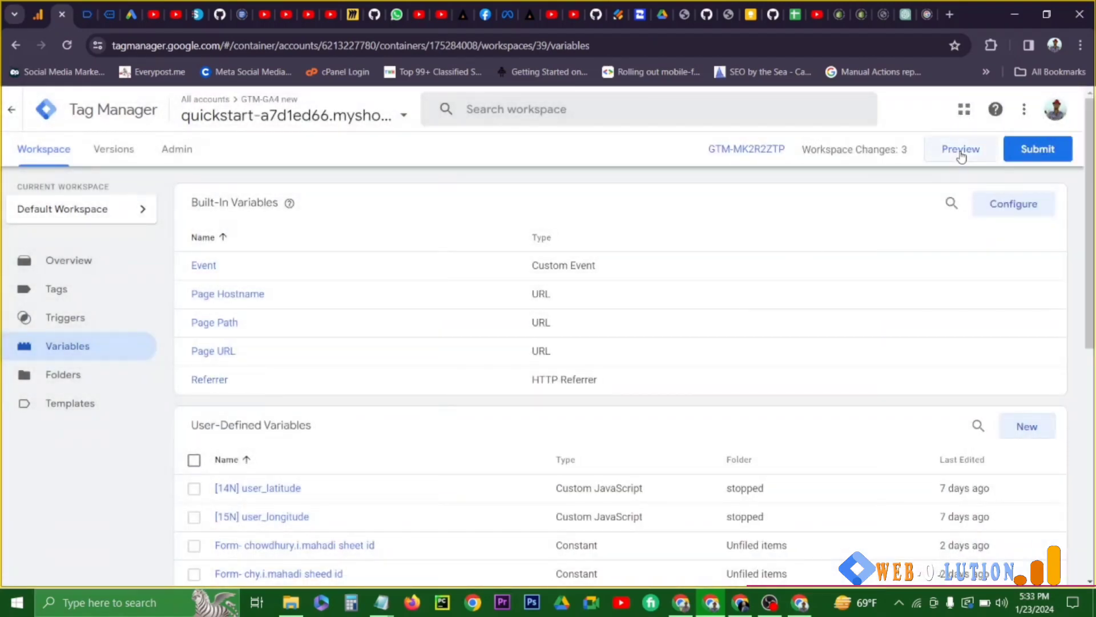
- Preview the container and check the page view element trigger variable's value at the home page's Window Loaded event
click(961, 150)
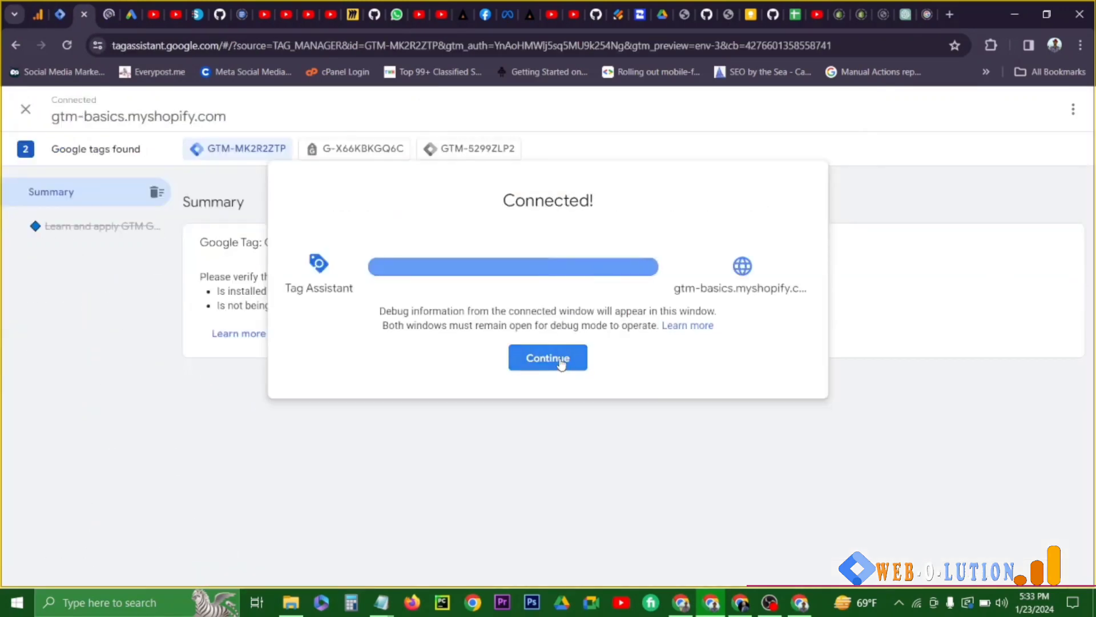
click(561, 365)
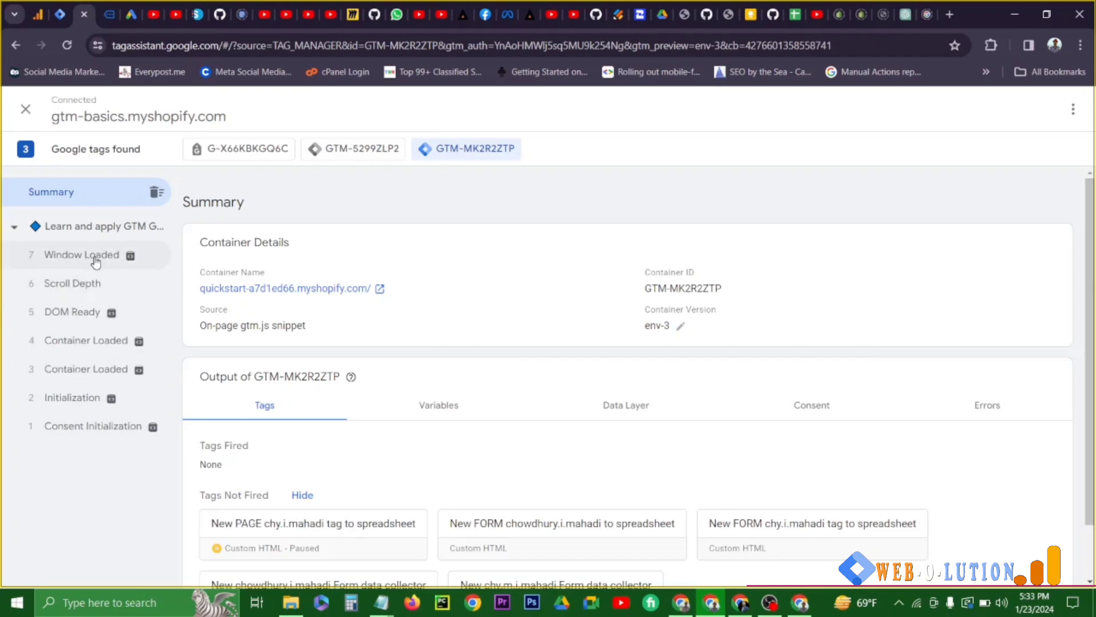
click(96, 262)
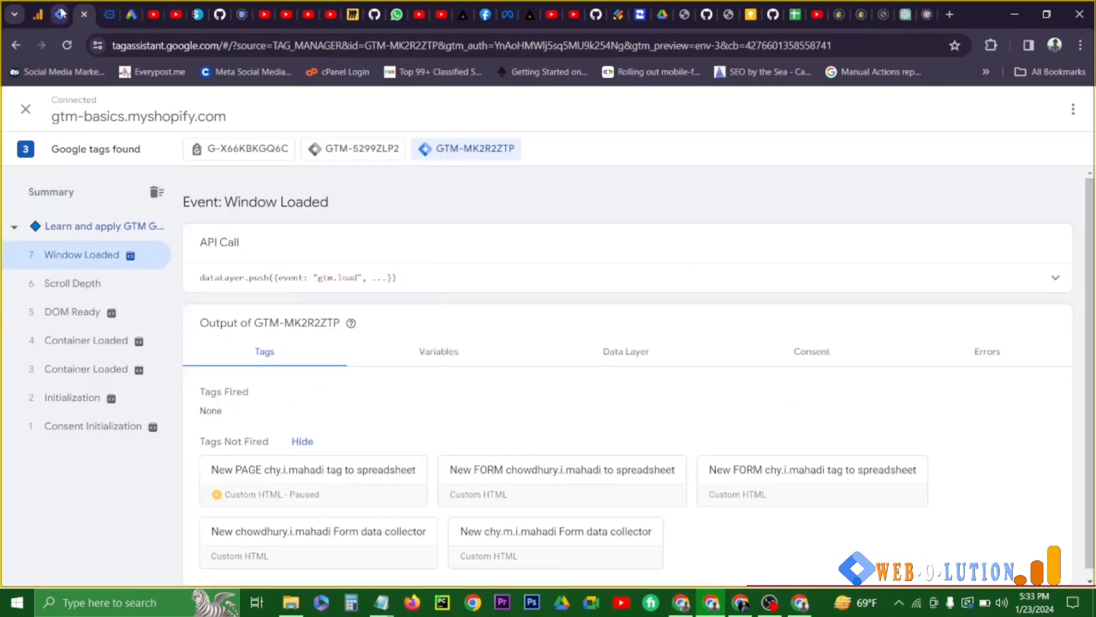
click(436, 349)
scroll(435, 349, down, 5)
drag(759, 379, 246, 384)
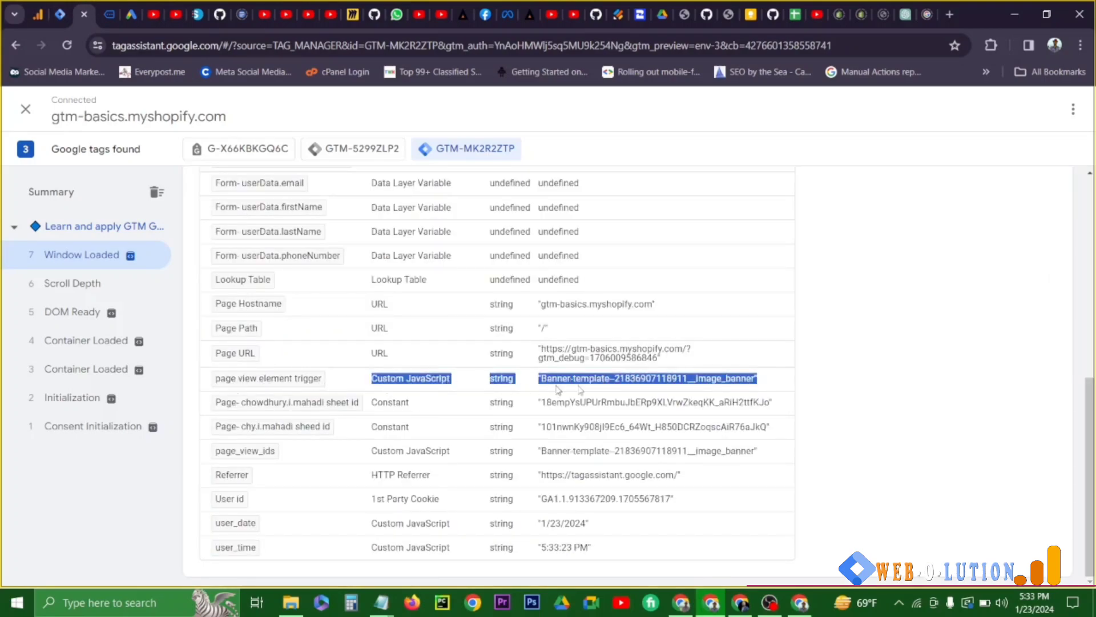
click(573, 381)
drag(540, 381, 762, 382)
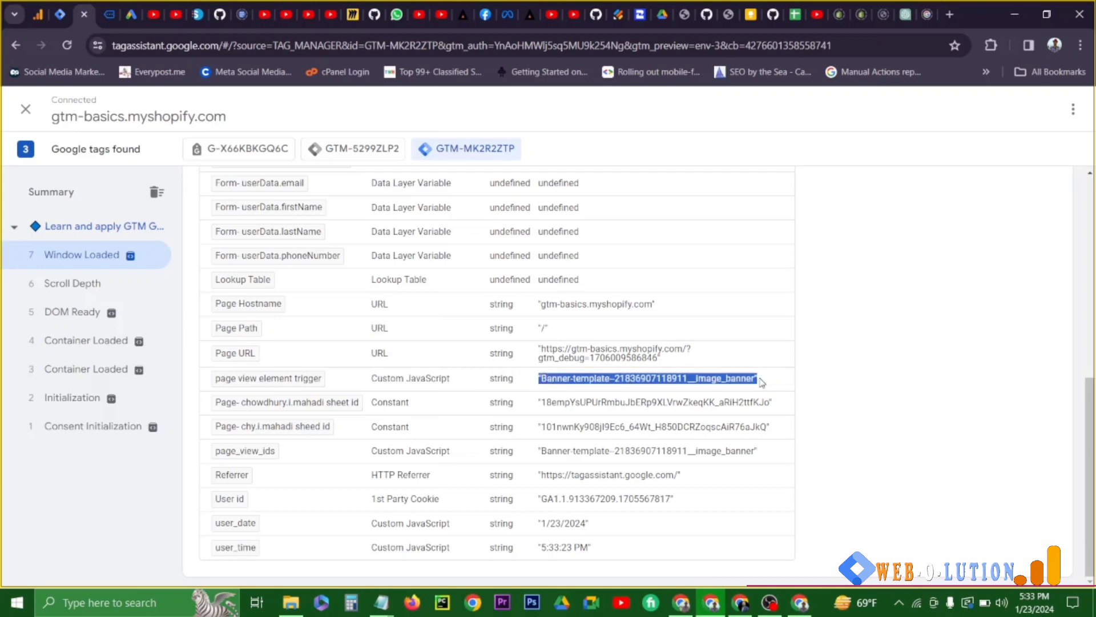
- Visit the store's Services page and check the page view element trigger variable's value at its Window Loaded event
click(109, 15)
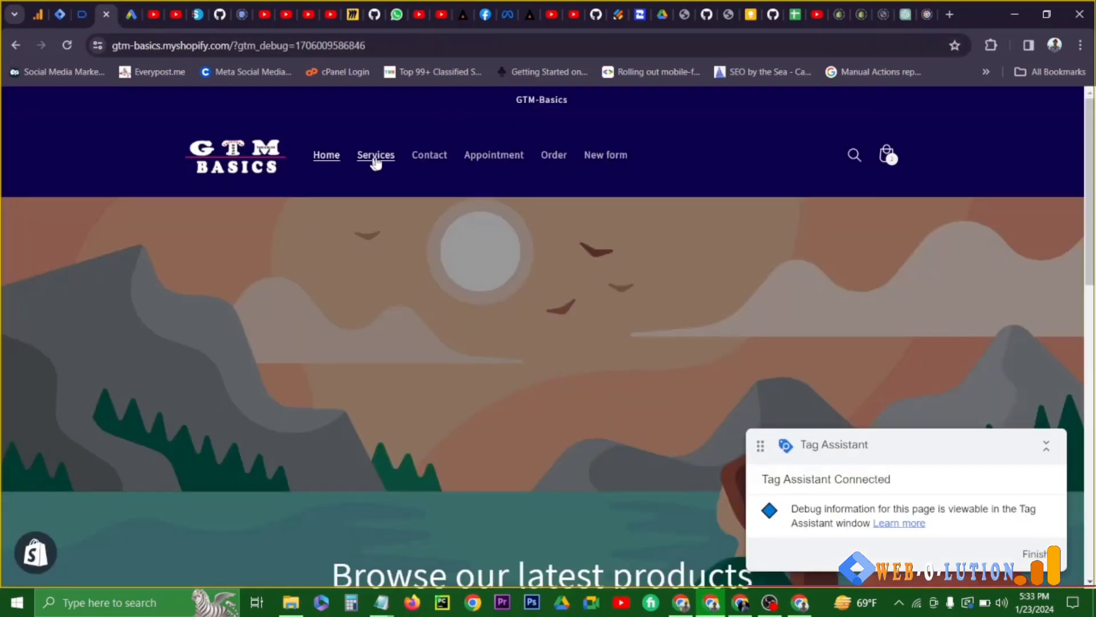
click(361, 159)
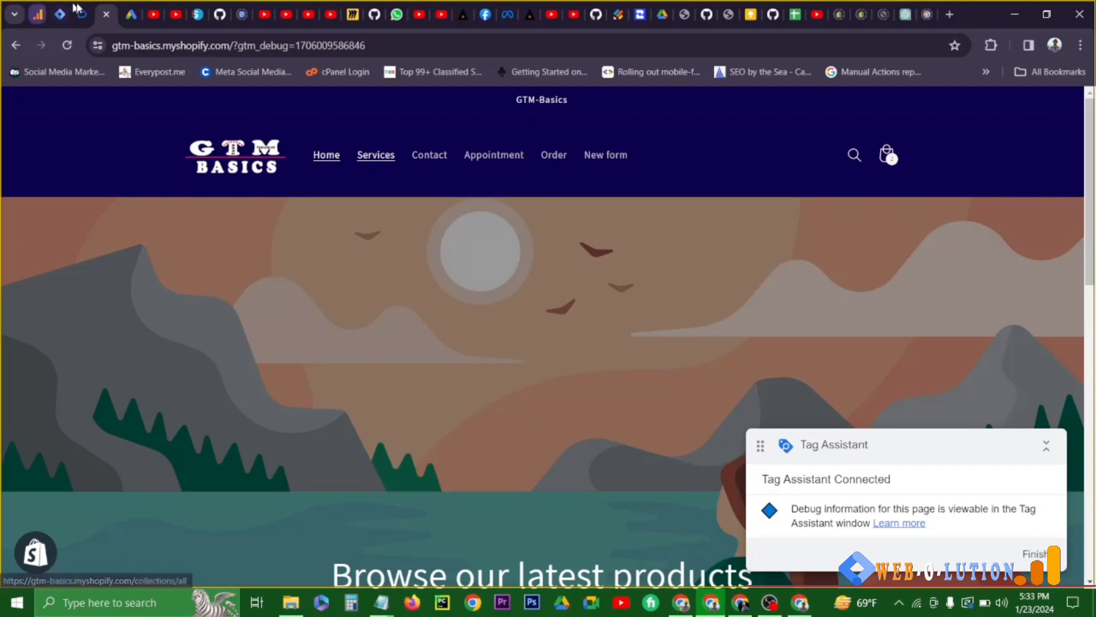
click(81, 15)
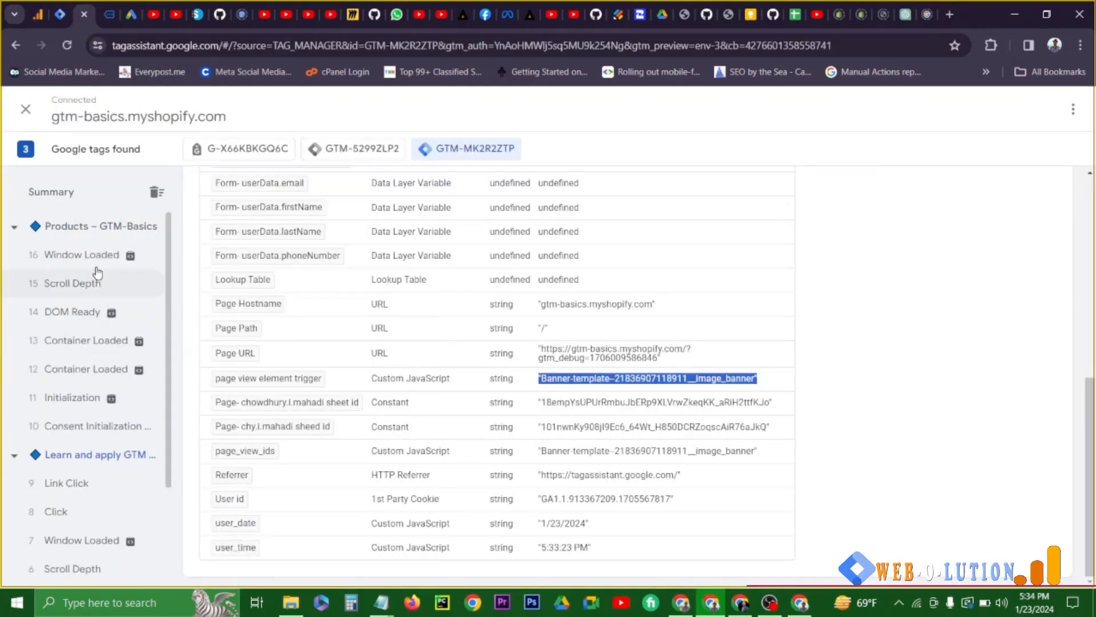
click(86, 255)
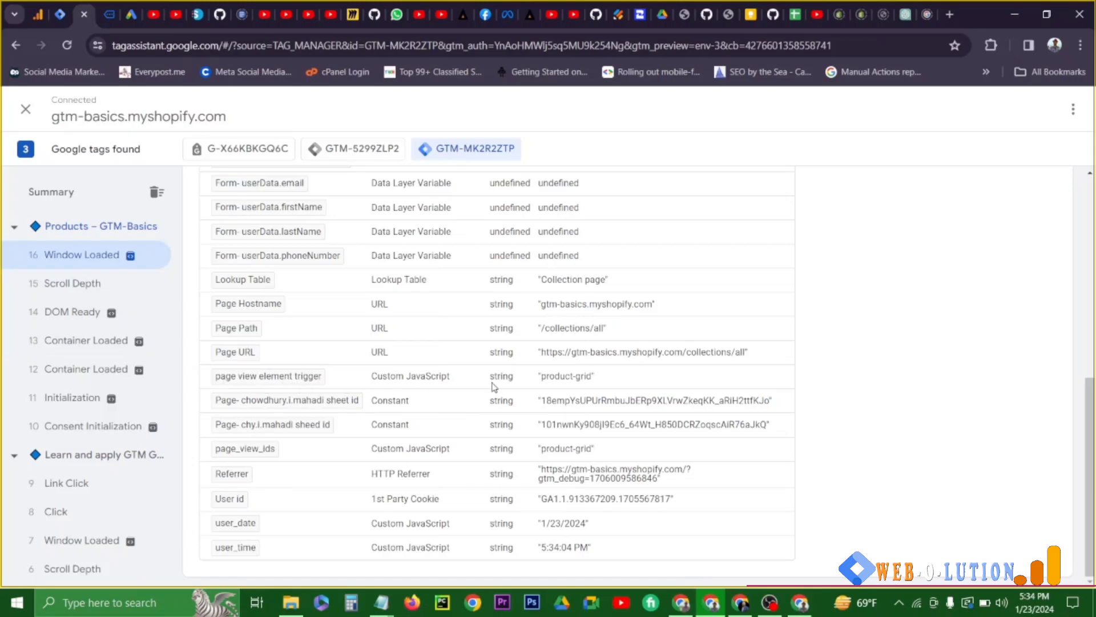
drag(595, 378, 538, 381)
key(ctrl+shift+Tab)
scroll(354, 380, down, 10)
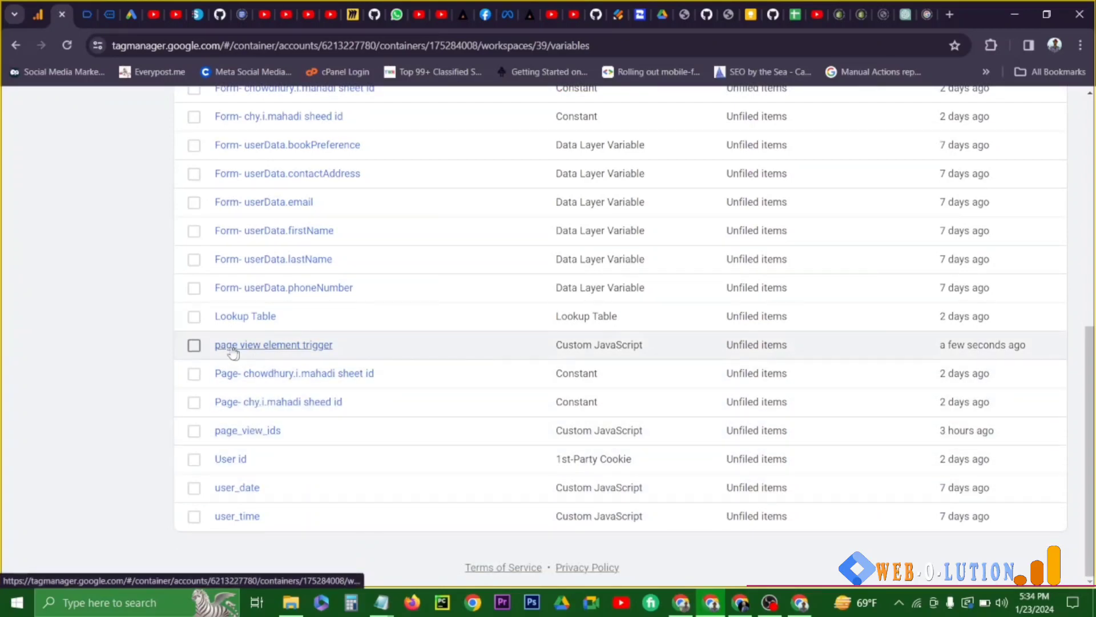
click(86, 14)
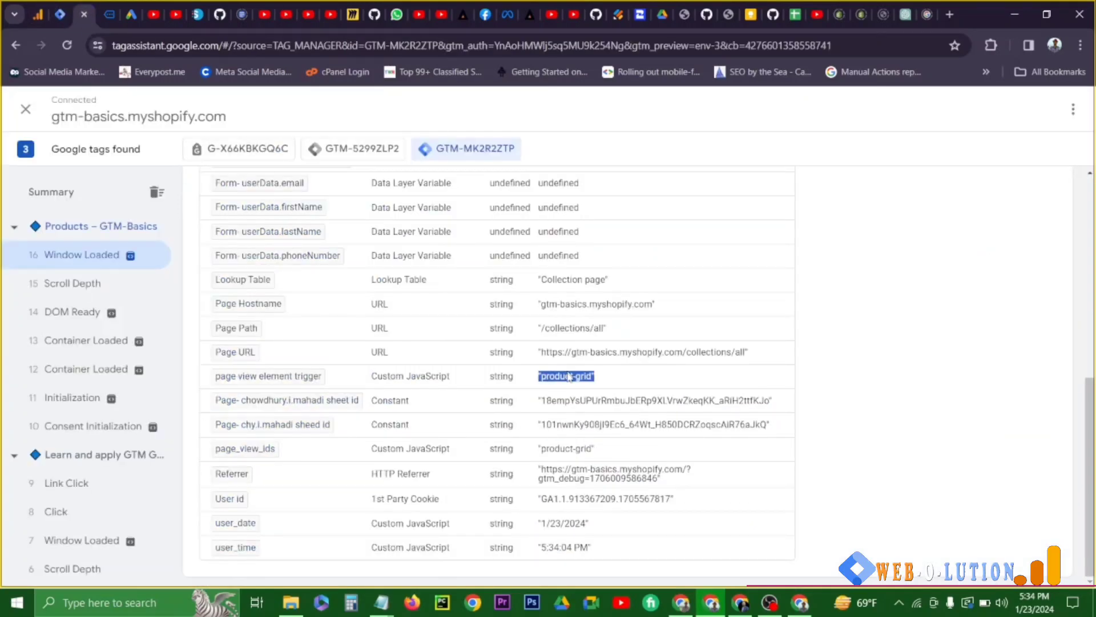
- Create a new trigger of type Element Visibility in the Tag Manager workspace
click(61, 14)
scroll(329, 326, up, 15)
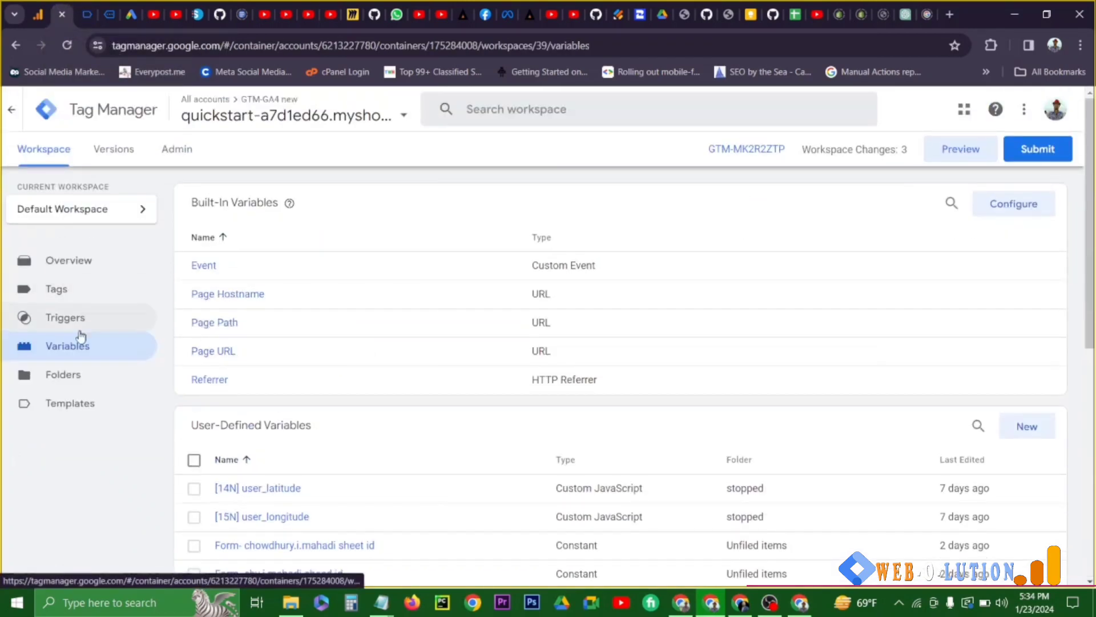
click(65, 317)
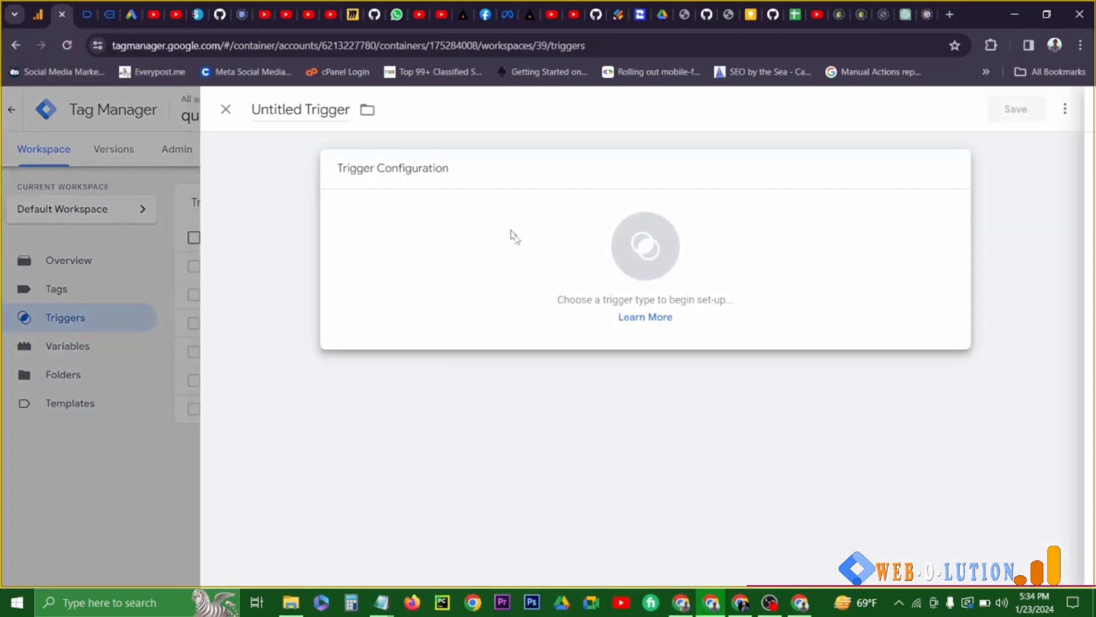
click(511, 238)
click(714, 564)
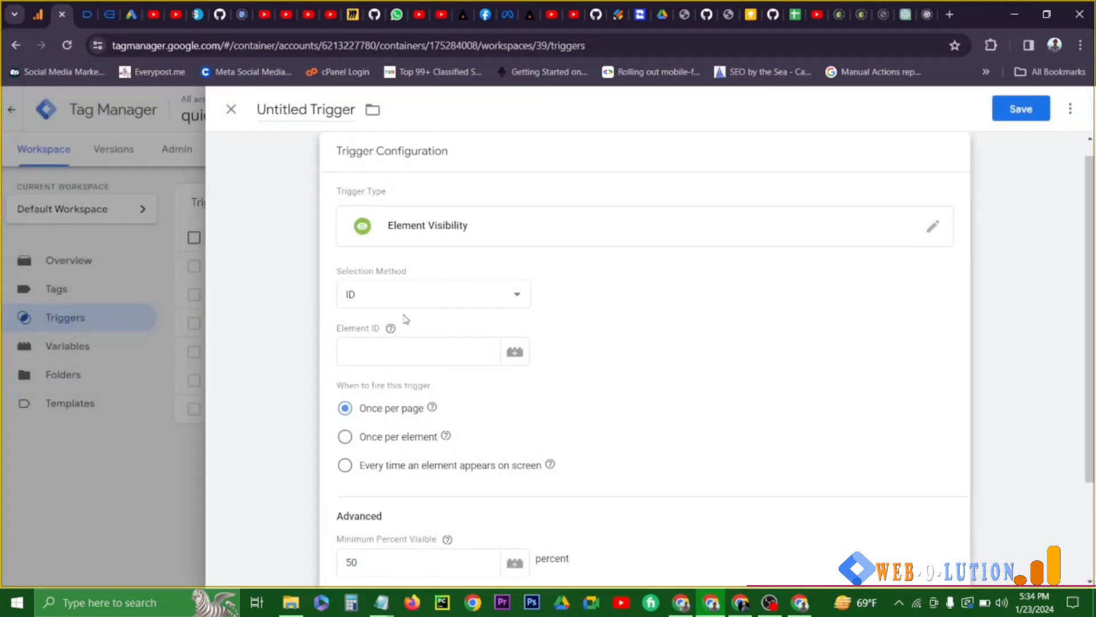
- Set the trigger's Element ID to the {{page view element trigger}} variable
click(386, 354)
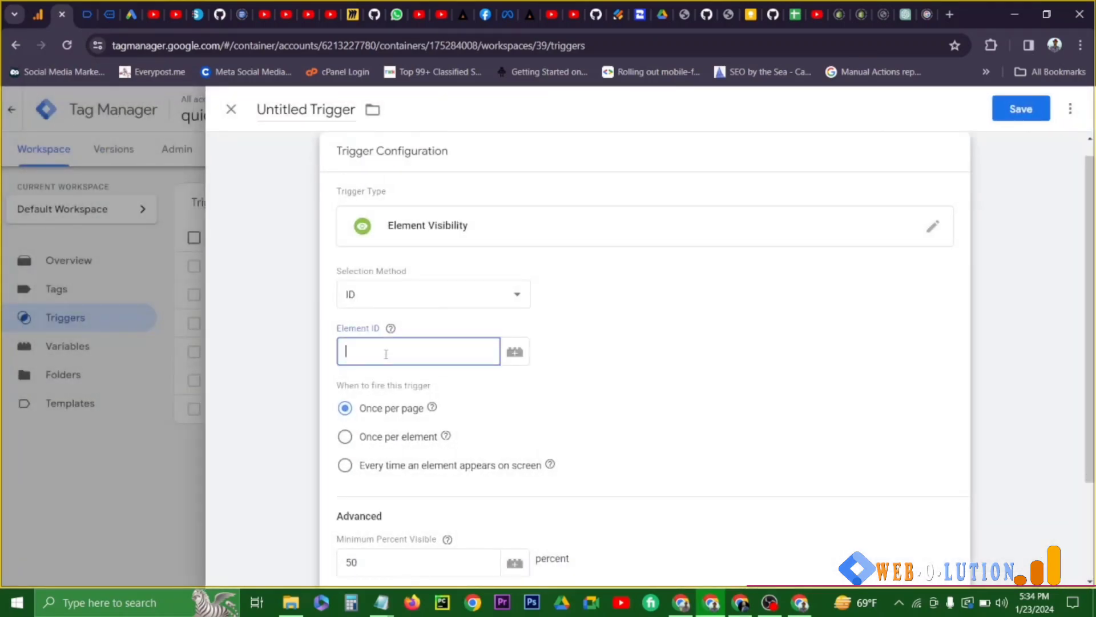
text({{)
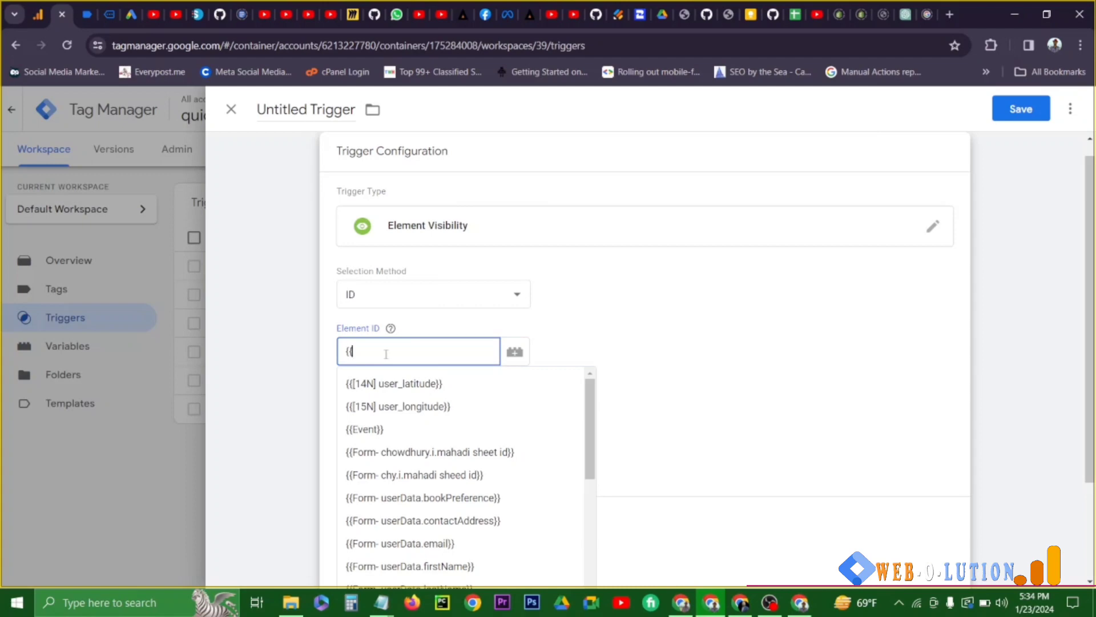
text(page)
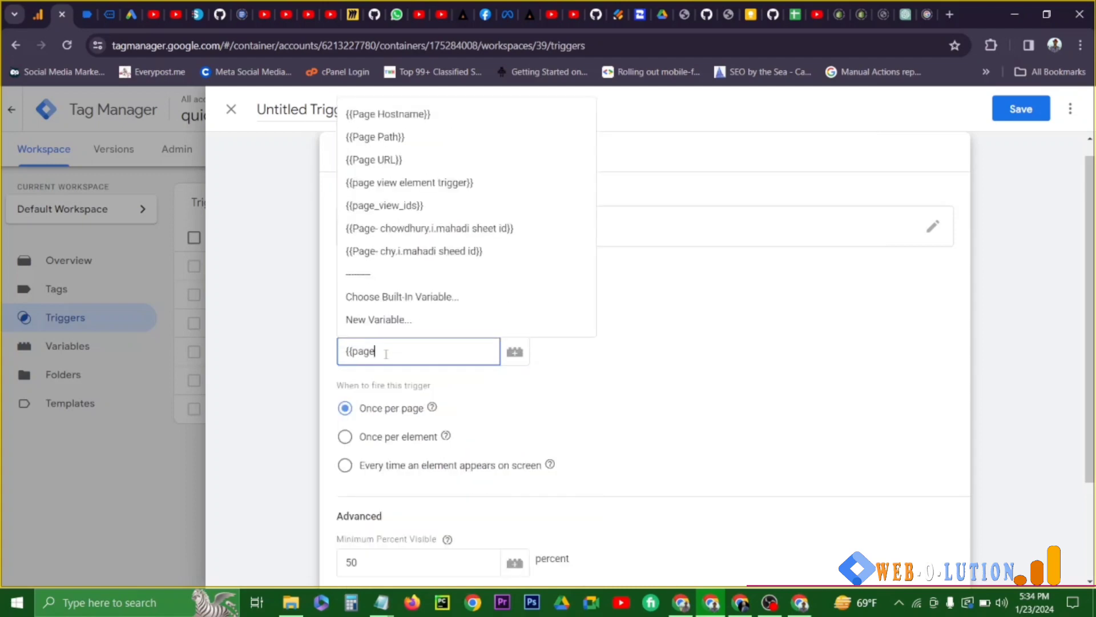
text( view)
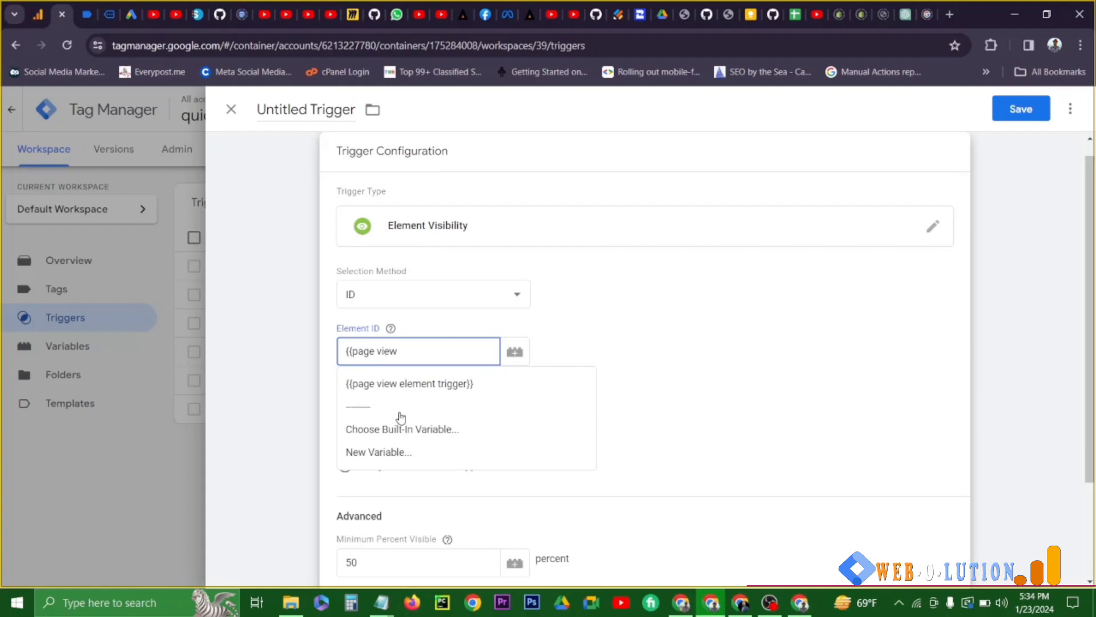
click(396, 392)
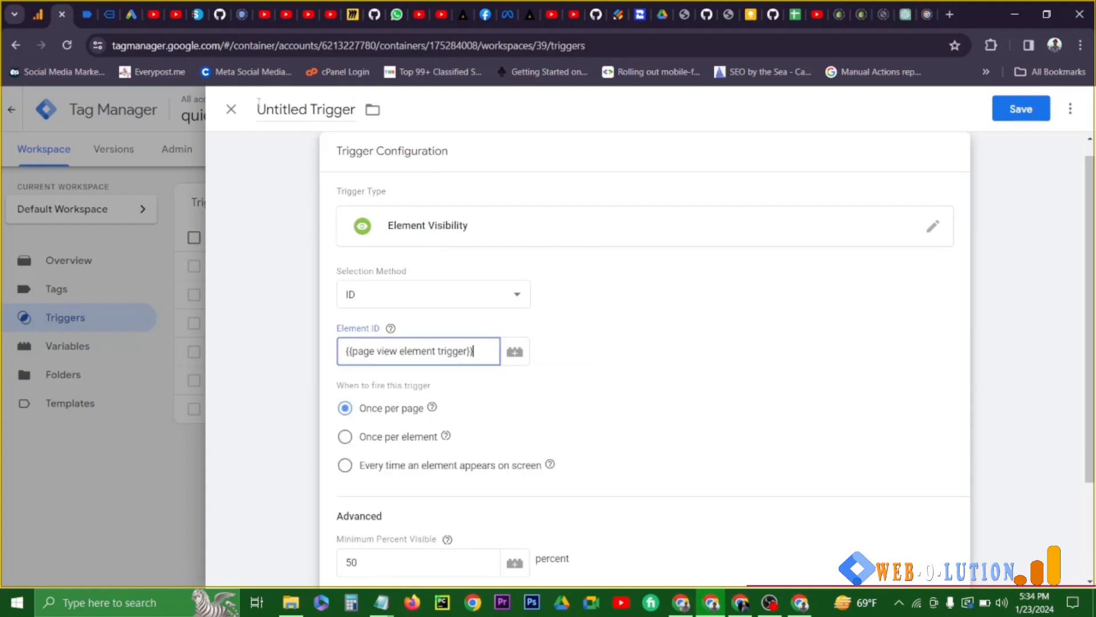
- Name the trigger page_view_element_trigger
drag(258, 104, 372, 108)
text(page_view)
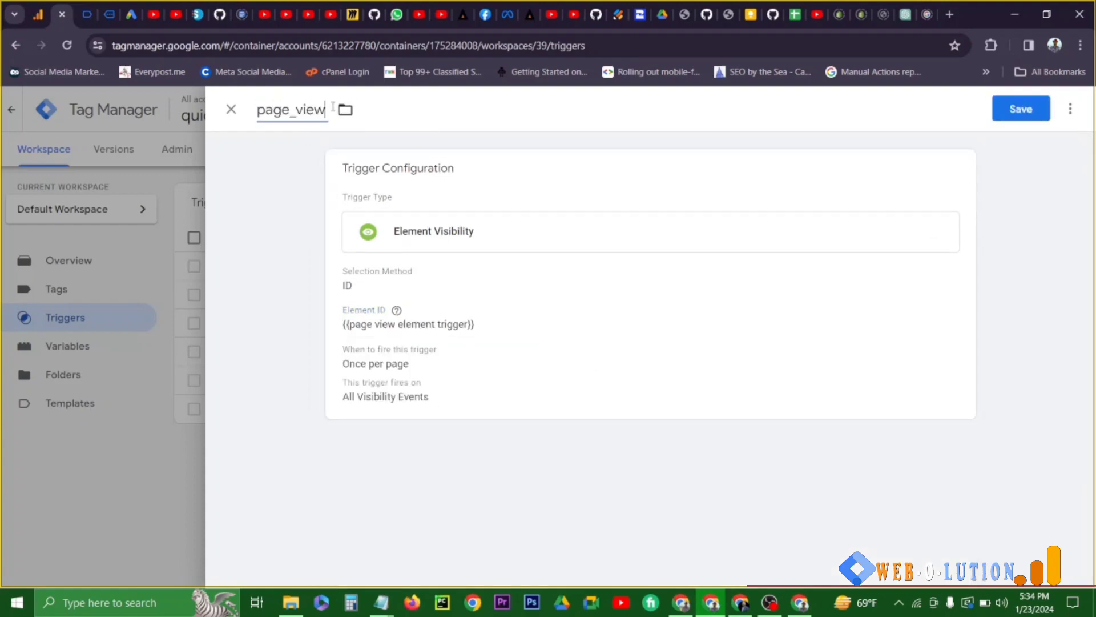
text(_element_trigger)
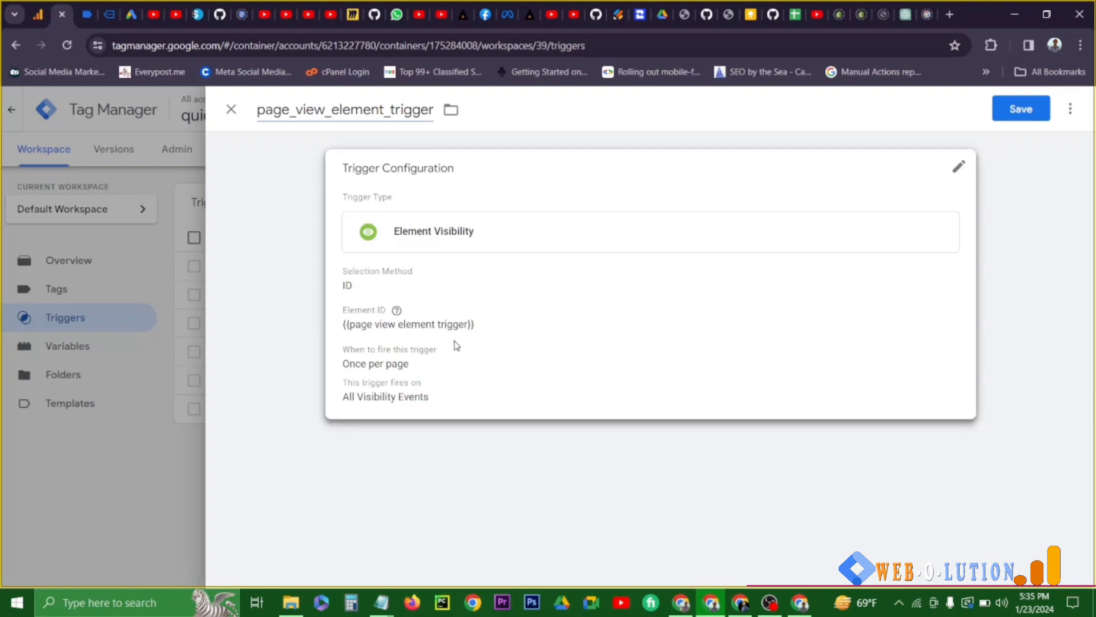
- Set the trigger's minimum percent visible to 25 and its minimum on-screen duration to 2000 milliseconds, and save the trigger
click(457, 345)
scroll(425, 357, down, 3)
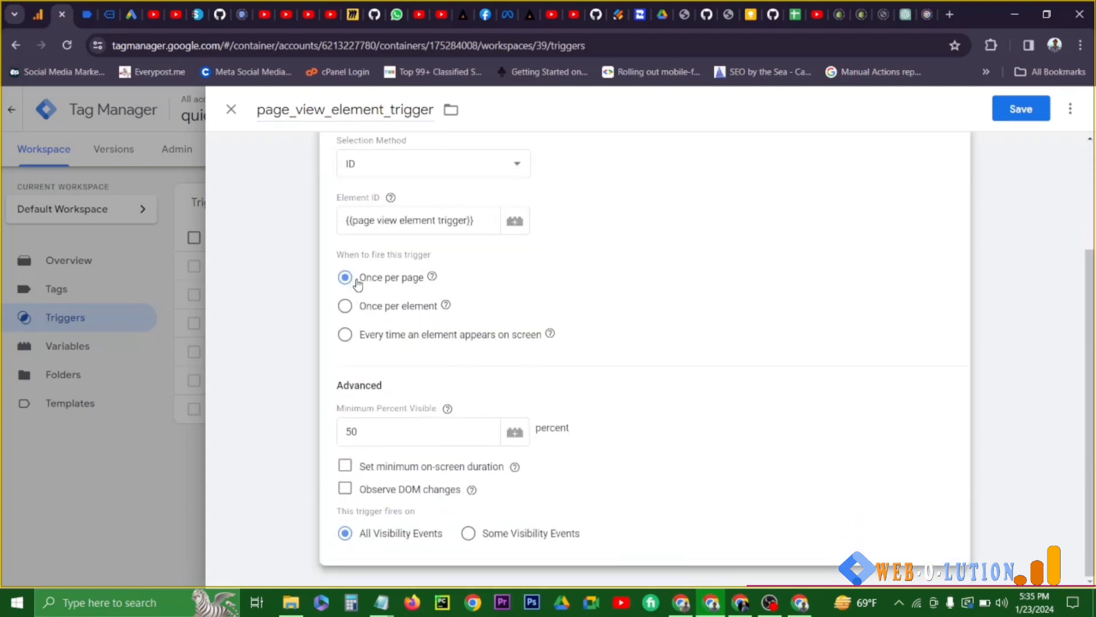
drag(357, 283, 418, 281)
drag(372, 433, 345, 431)
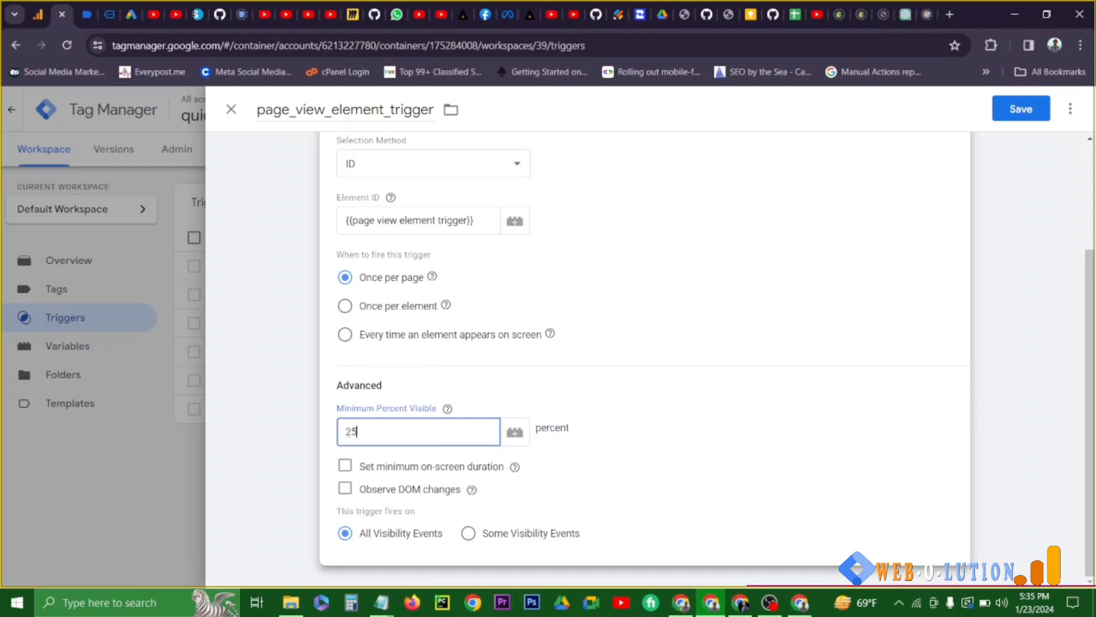
click(345, 465)
click(394, 490)
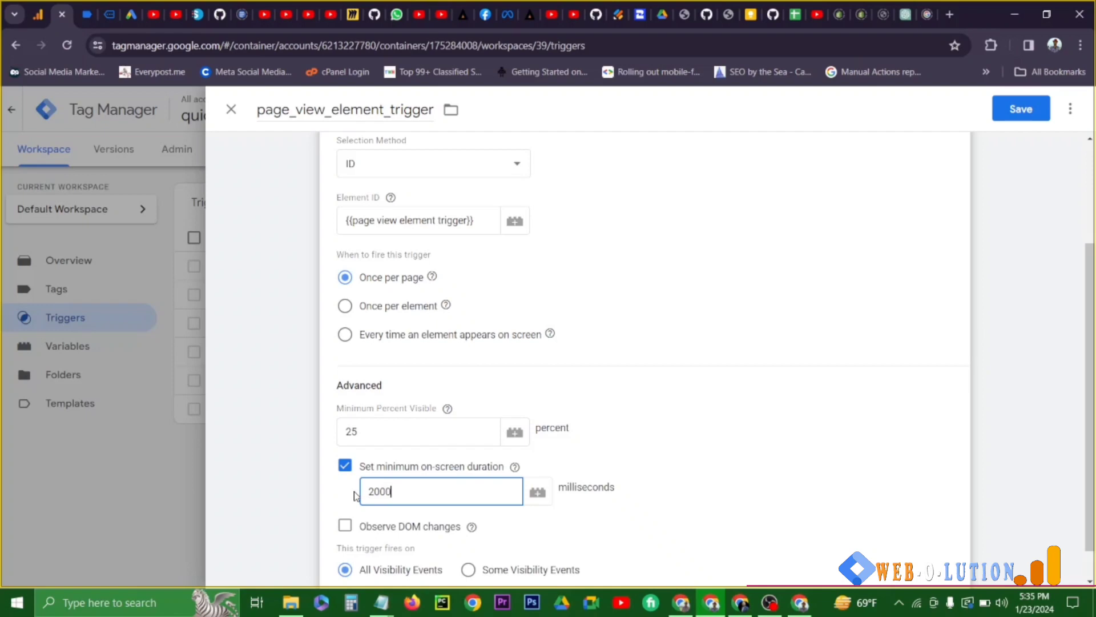
click(1021, 109)
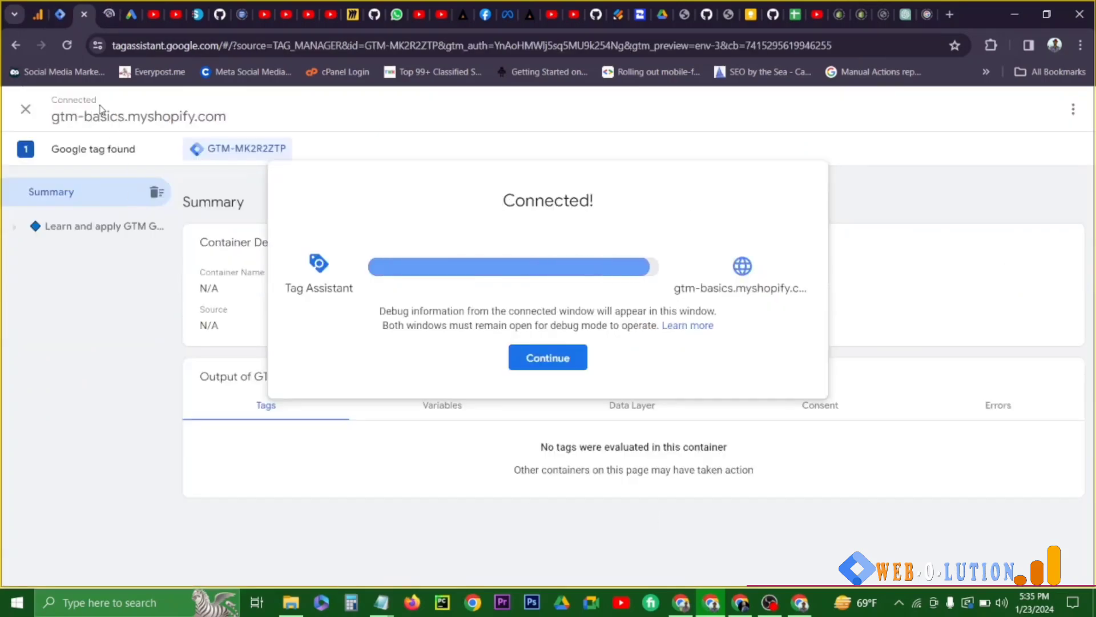
- Continue into the connected Tag Assistant session and check the page view element trigger variable at the home page's Window Loaded event
click(548, 358)
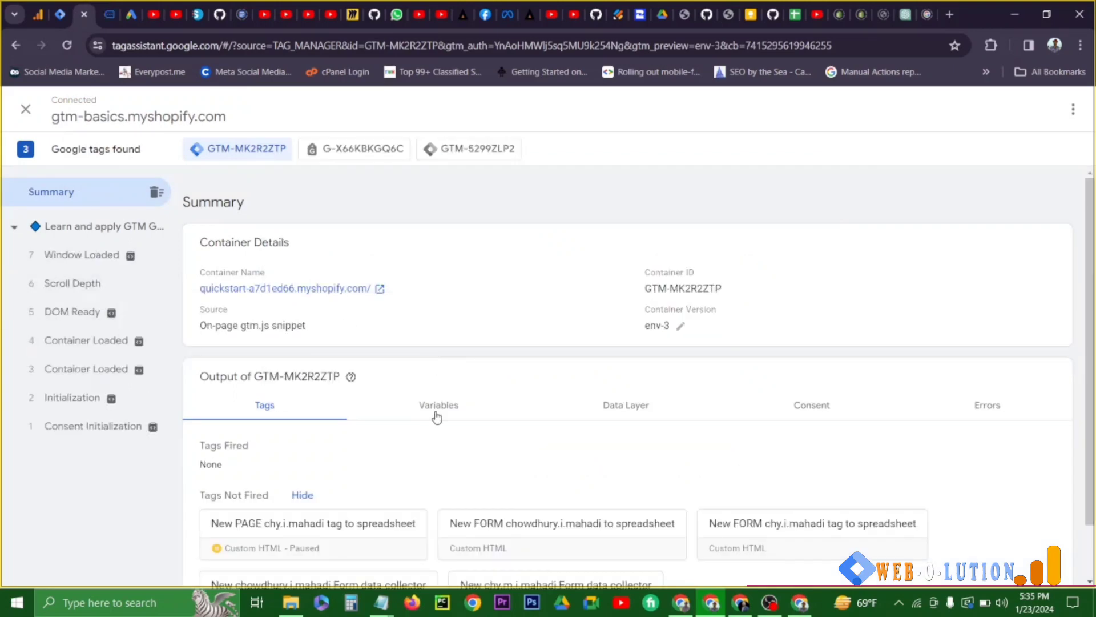
click(439, 407)
click(92, 258)
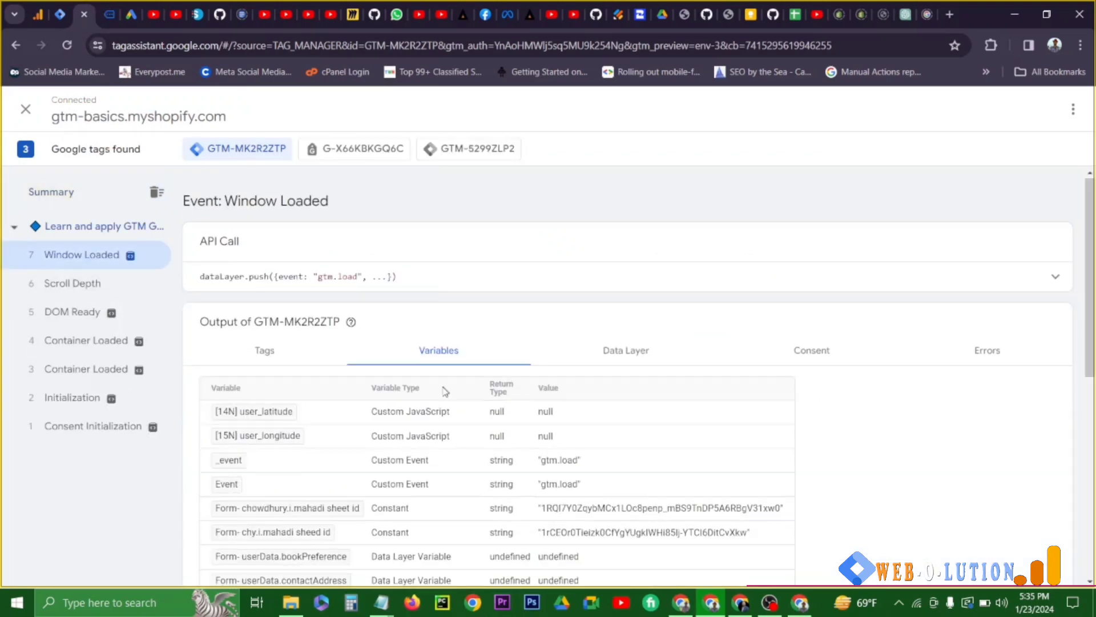
scroll(352, 457, down, 6)
scroll(273, 496, down, 2)
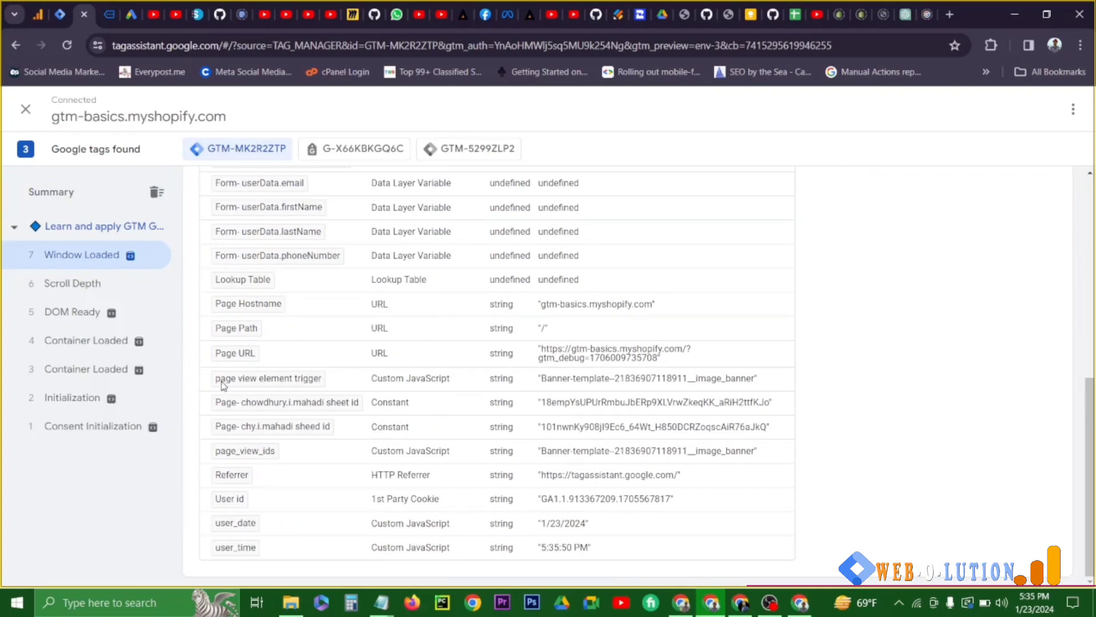
drag(772, 378, 535, 381)
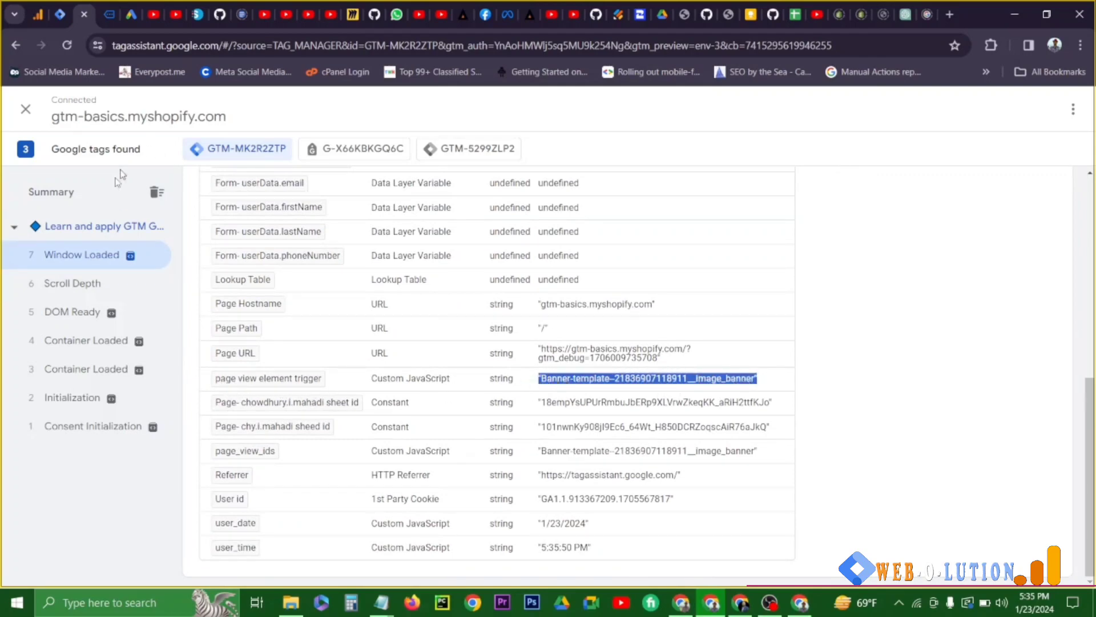
- View the store's home page until Element Visibility fires, and inspect that event's API call for the element ID
click(107, 16)
click(83, 14)
click(109, 14)
click(84, 15)
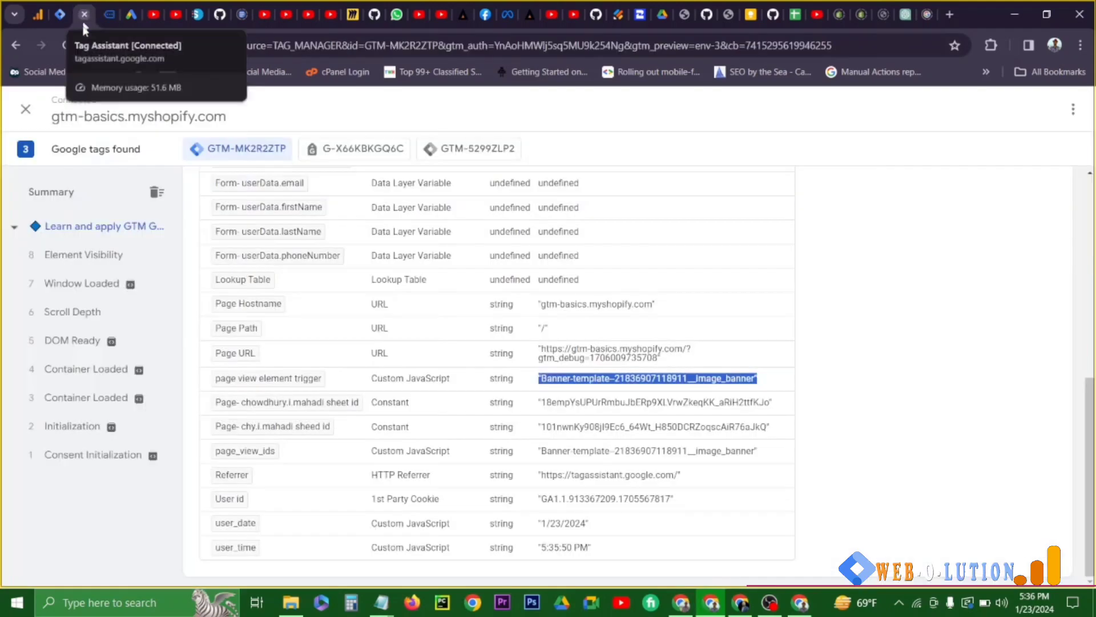
click(90, 261)
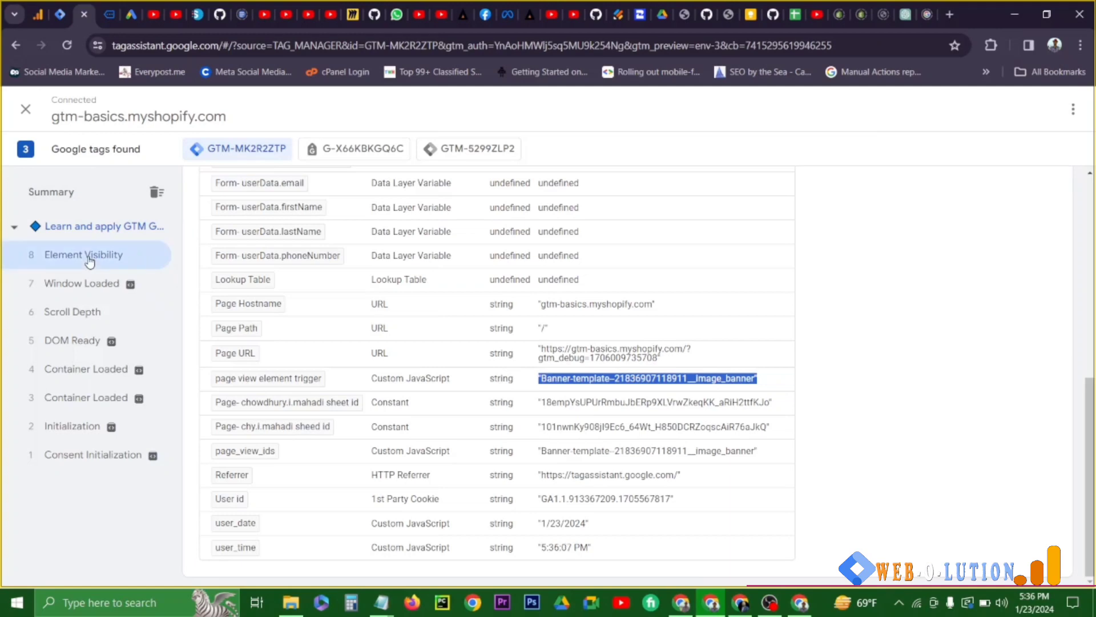
scroll(404, 327, up, 3)
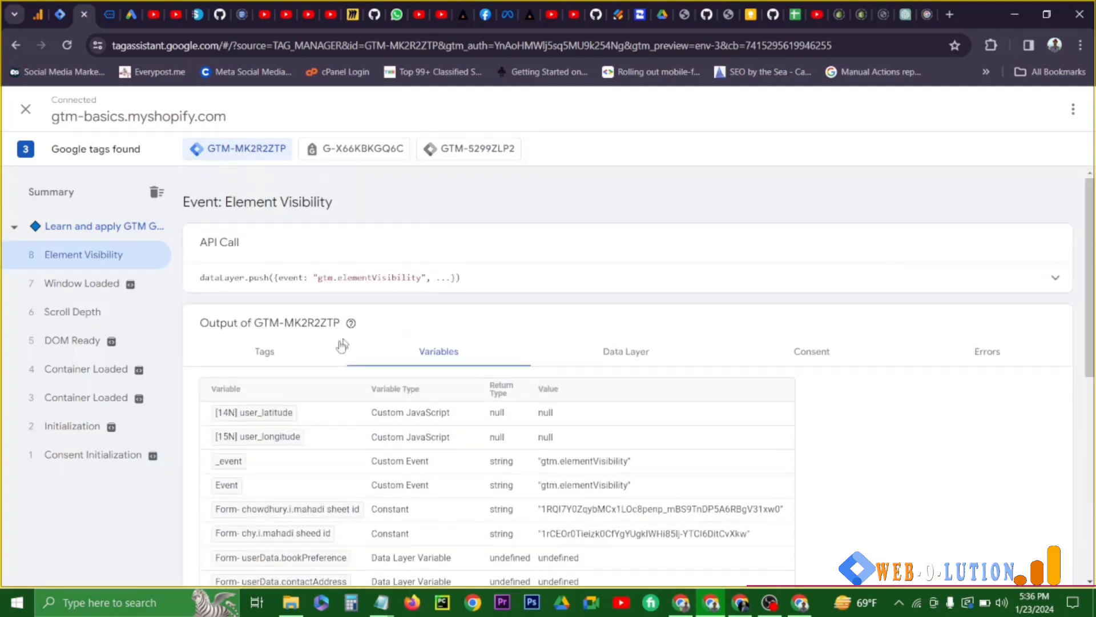
click(457, 285)
drag(289, 380, 510, 383)
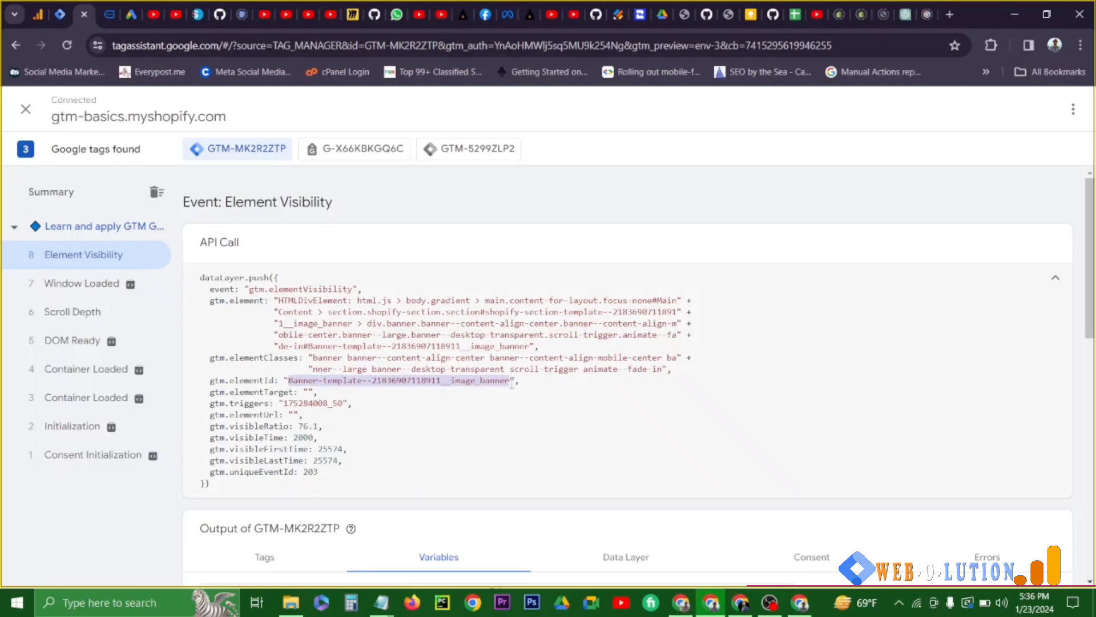
- Visit the store's Contact page and open its Element Visibility event in Tag Assistant
click(108, 14)
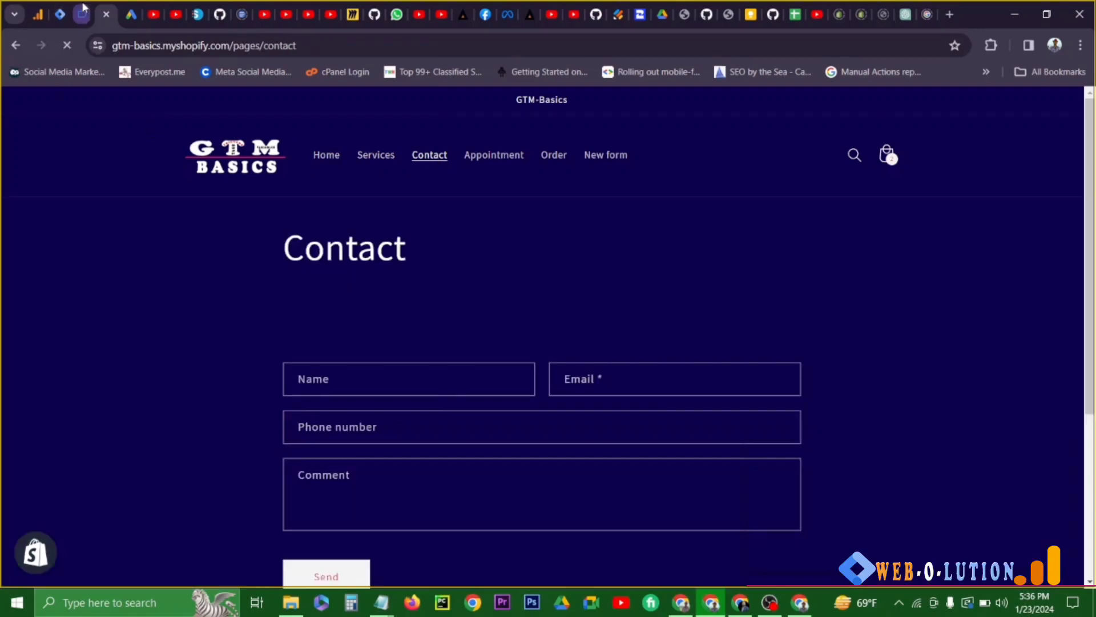
click(82, 13)
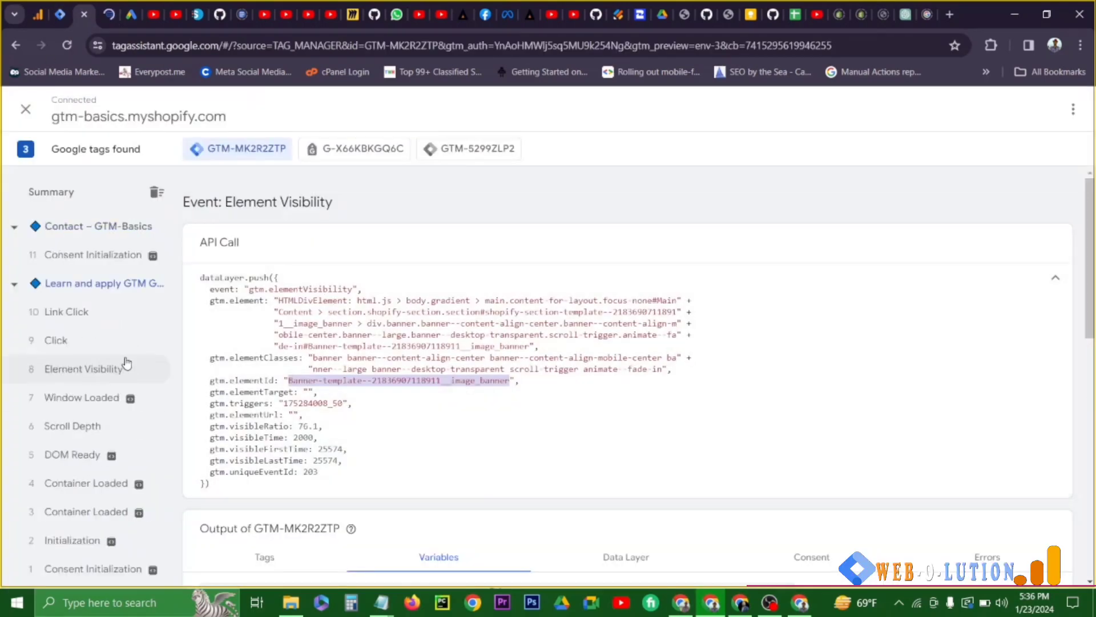
click(82, 255)
click(107, 14)
click(83, 14)
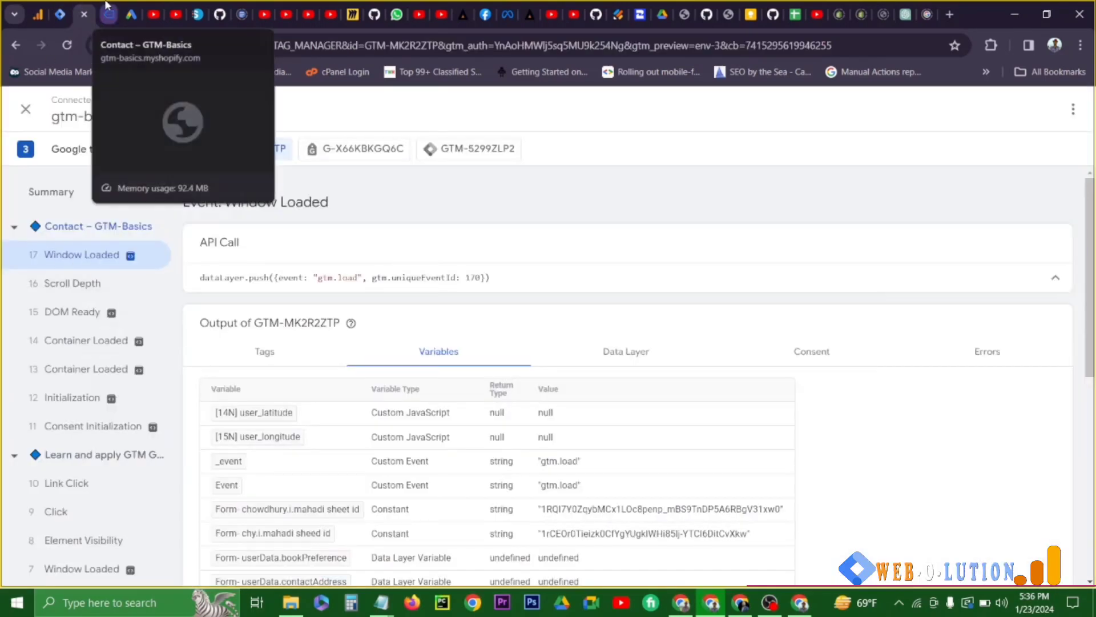
click(106, 7)
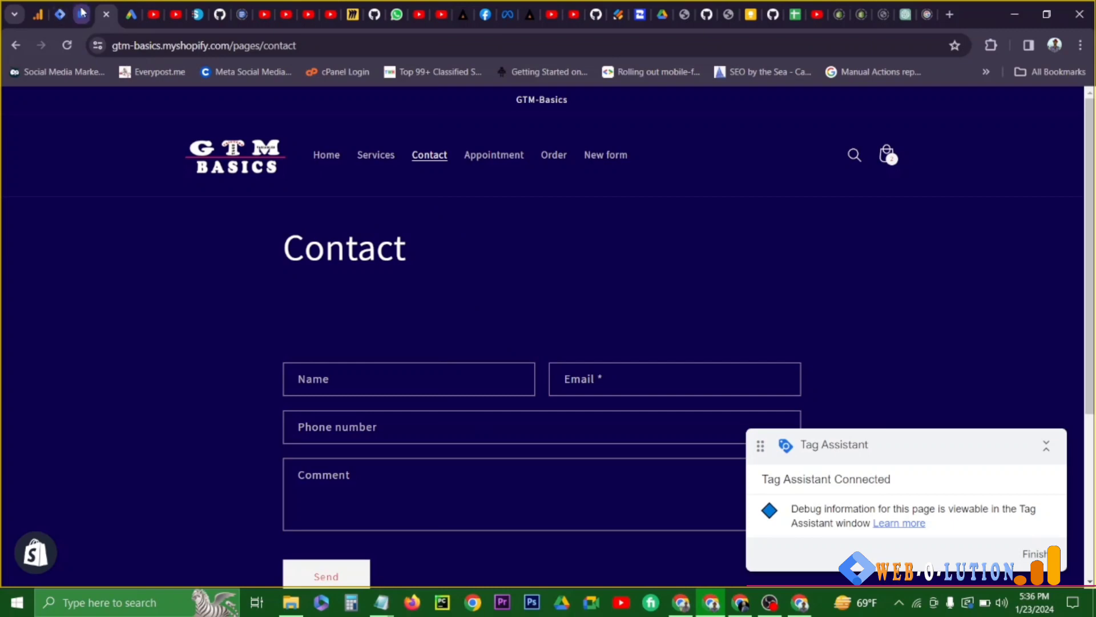
click(83, 14)
click(69, 257)
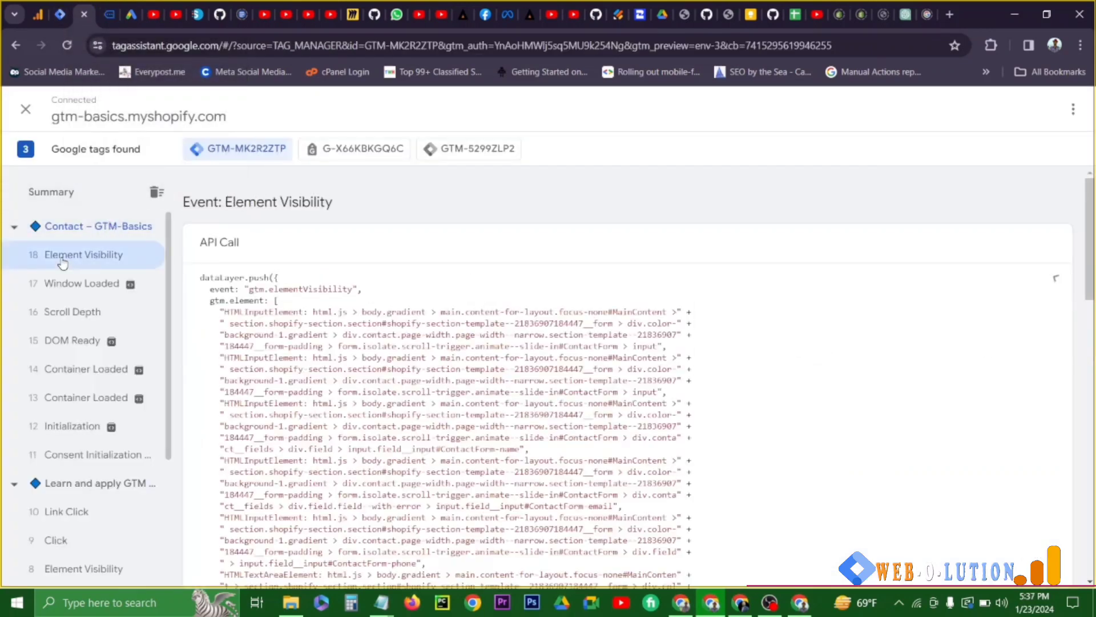
- Compare the element ID in the Contact page's Element Visibility event with the page view element trigger variable's value
drag(244, 290, 363, 290)
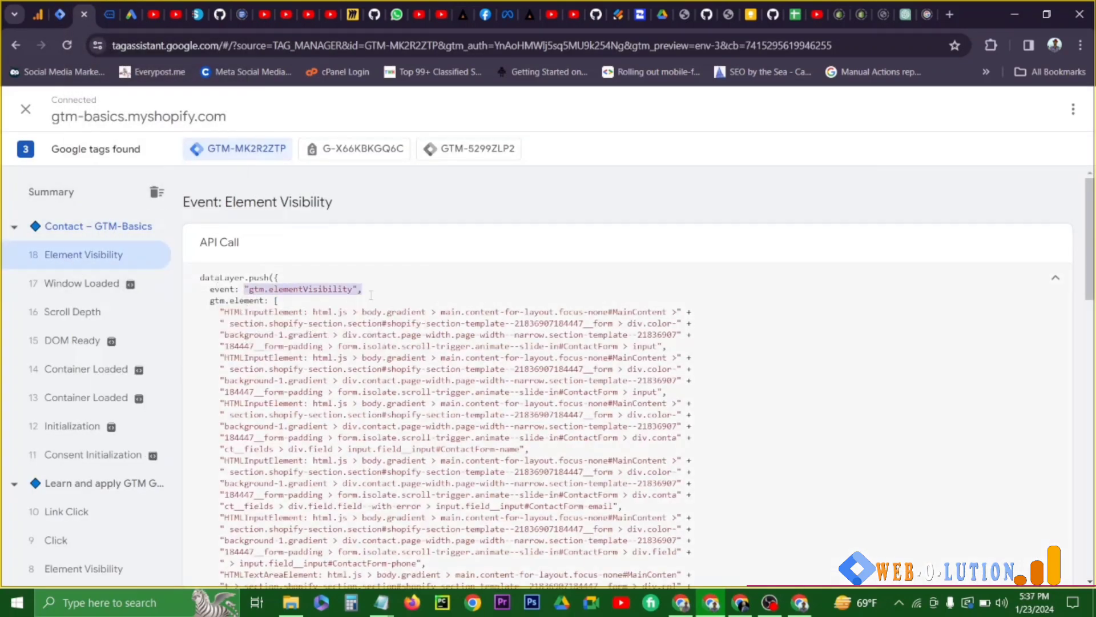
scroll(372, 322, down, 1)
scroll(253, 260, down, 5)
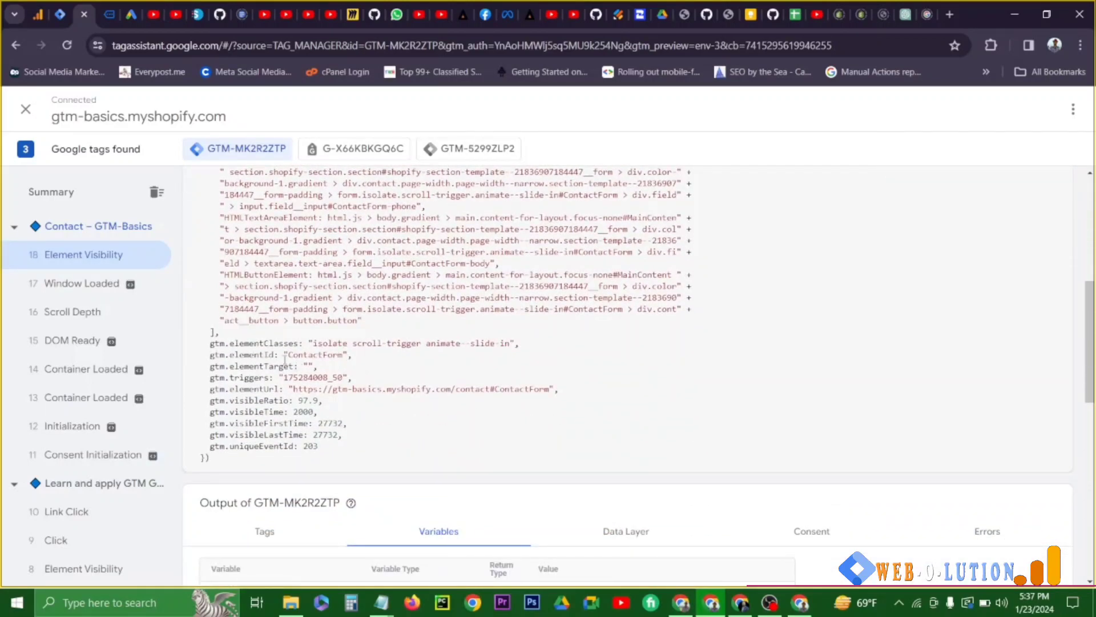
drag(286, 355, 340, 358)
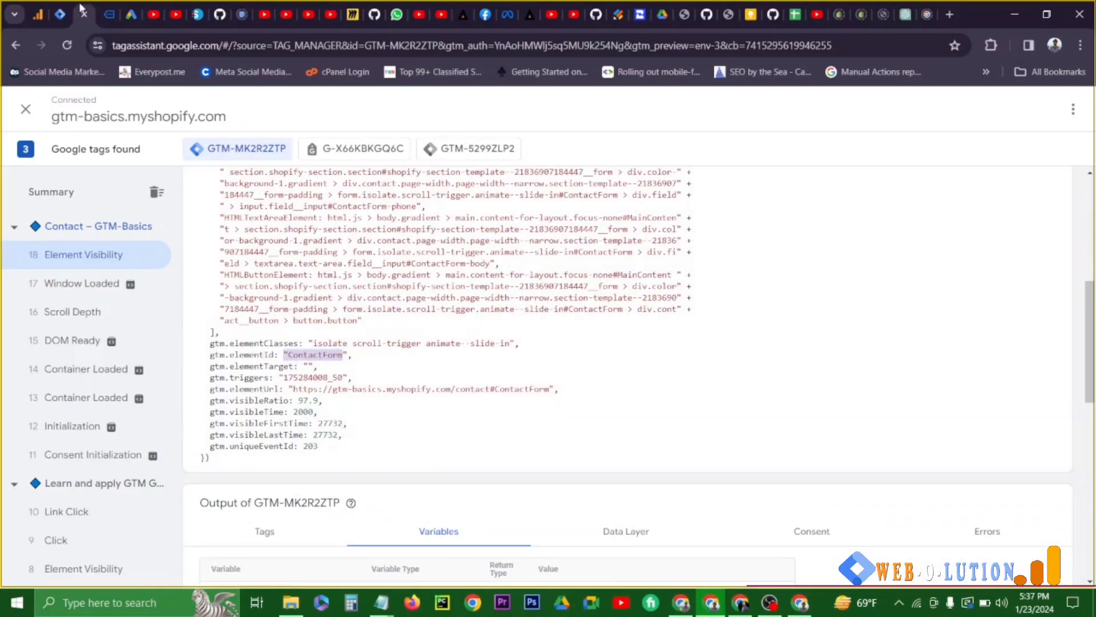
scroll(455, 472, down, 5)
scroll(455, 473, down, 5)
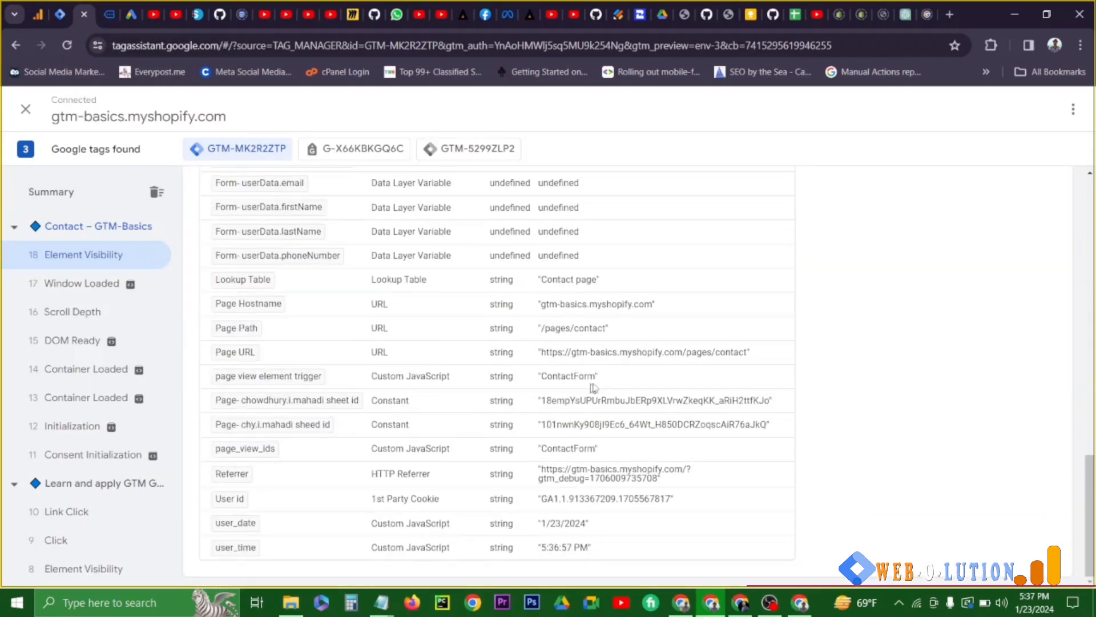
drag(600, 376, 371, 376)
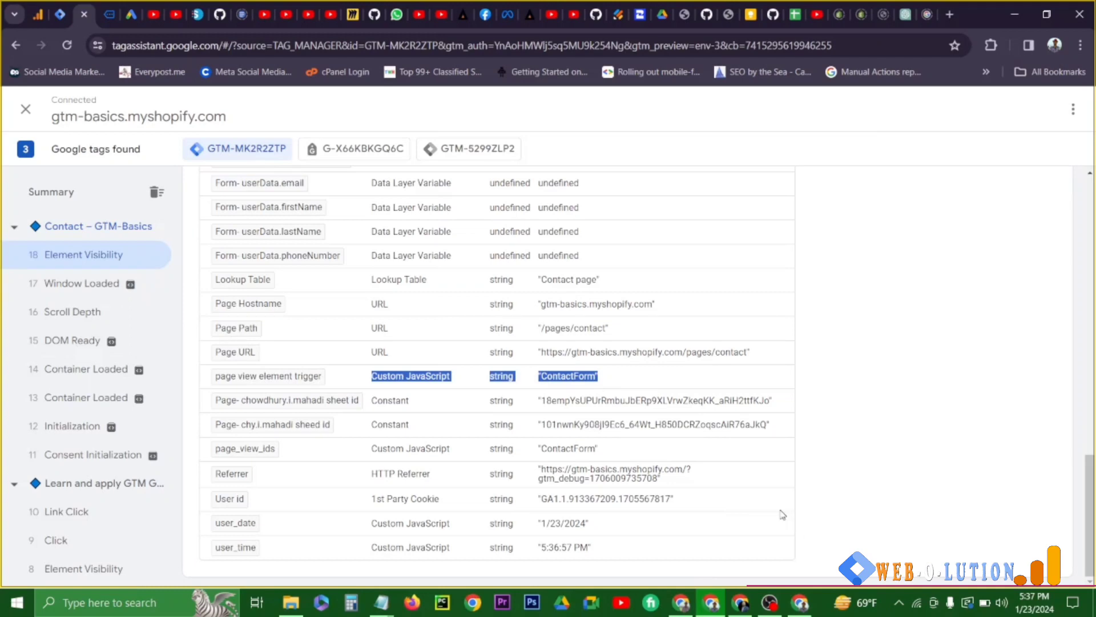
- Switch back to the Tag Manager workspace
click(62, 14)
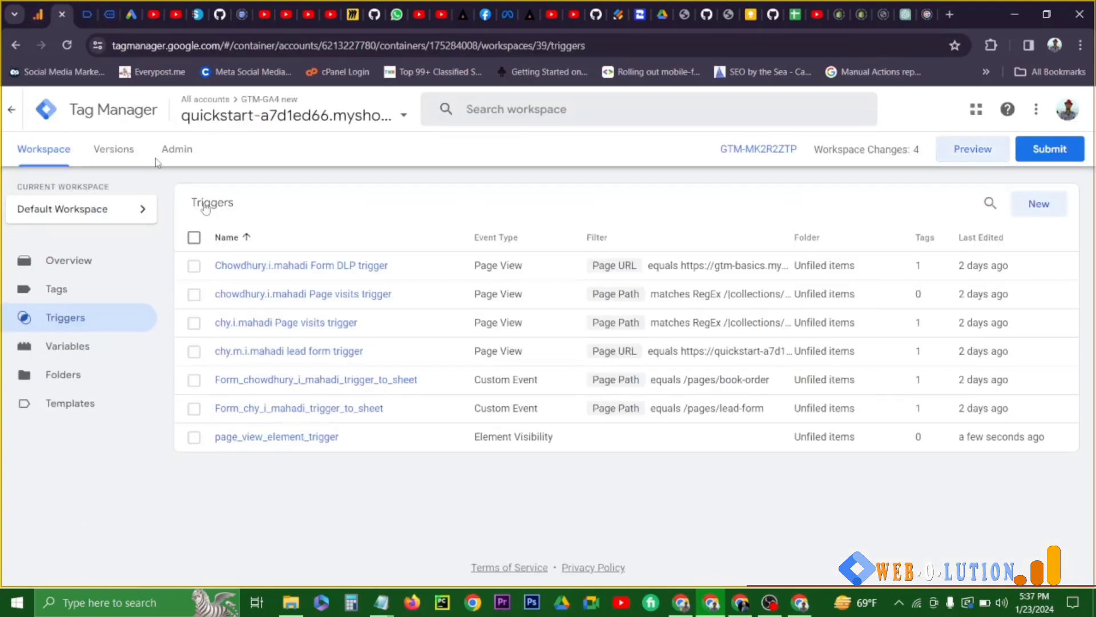